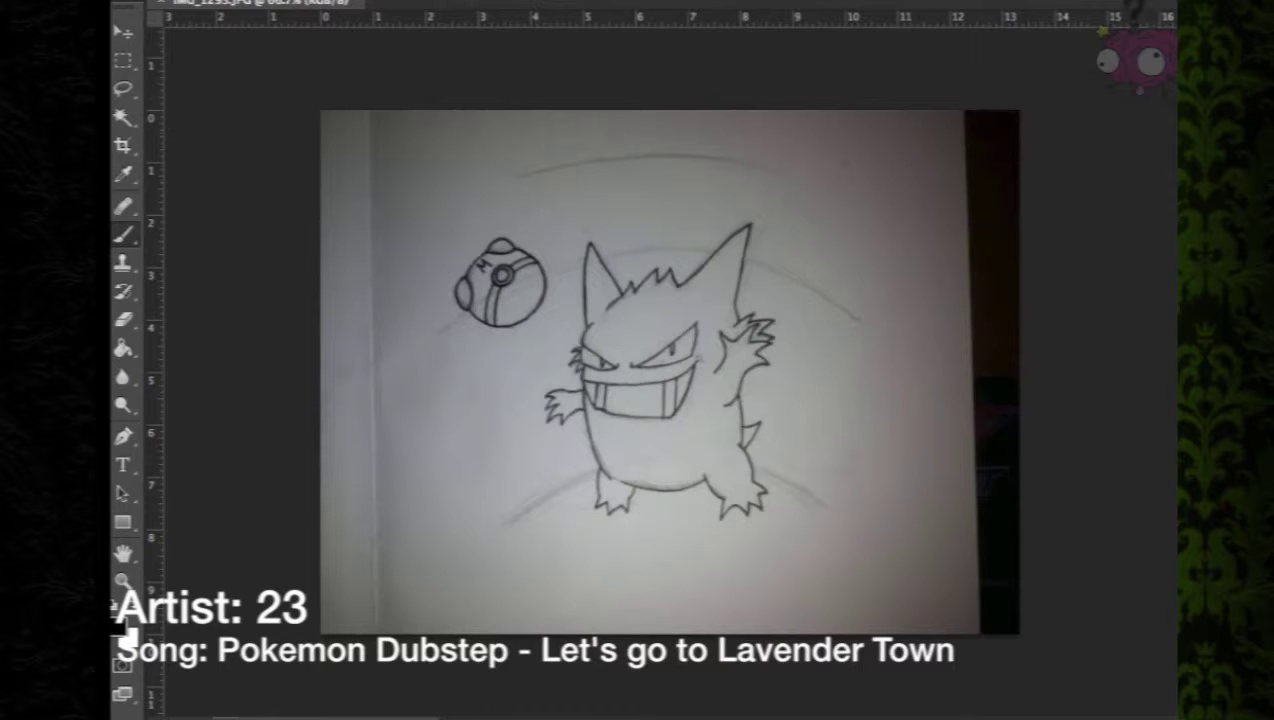
Convert the photo background into an editable layer and add a new empty layer named Layer 1 above it
left_click(1041, 241)
left_click(443, 1)
mouse_move(470, 1)
left_click(722, 1)
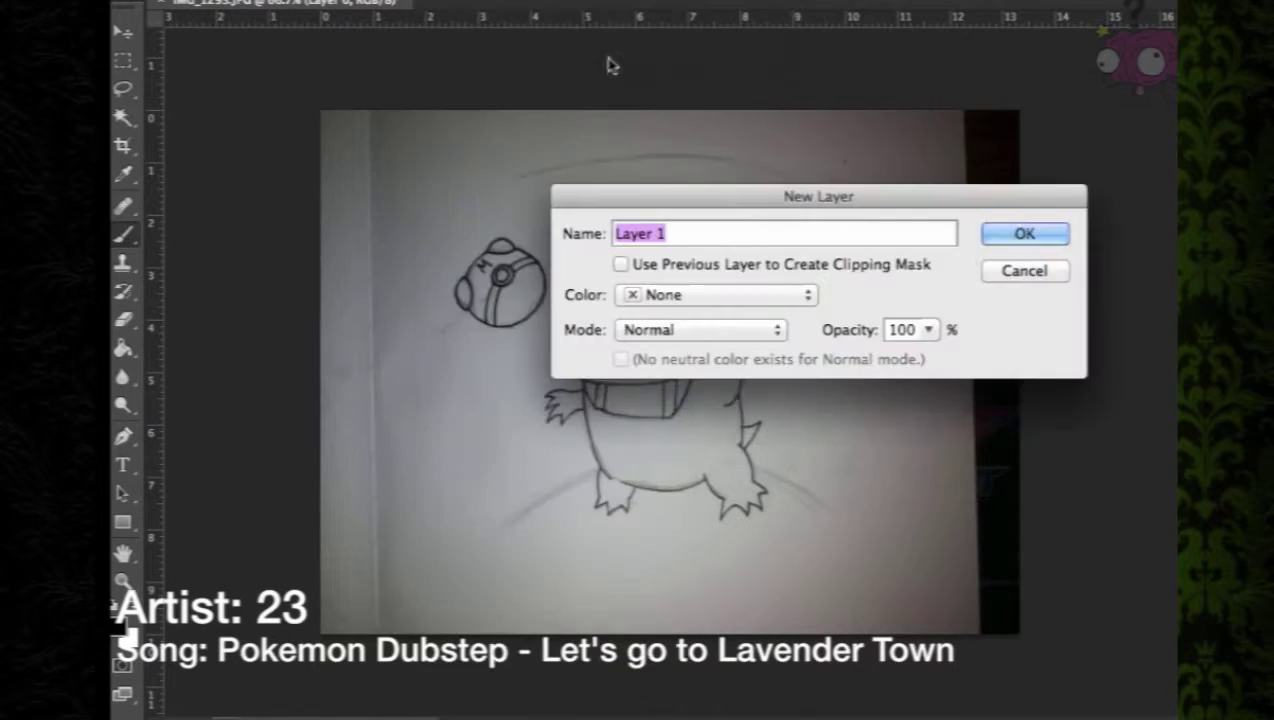
left_click(1002, 238)
Select the upper half of the Master Ball, including its top knob, by tracing the outline with the Polygonal Lasso
left_click(123, 581)
left_click(626, 333)
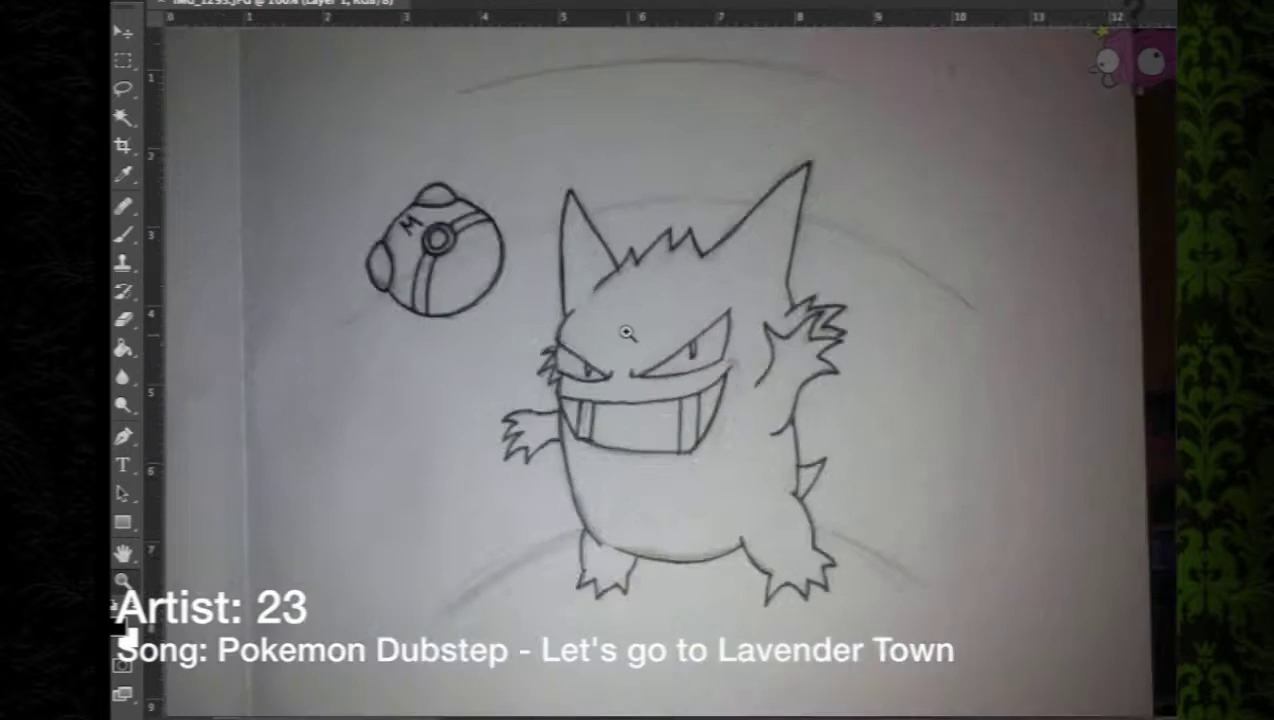
left_click(626, 333)
left_click(267, 216)
left_click_drag(999, 202, 1157, 345)
left_click(124, 91)
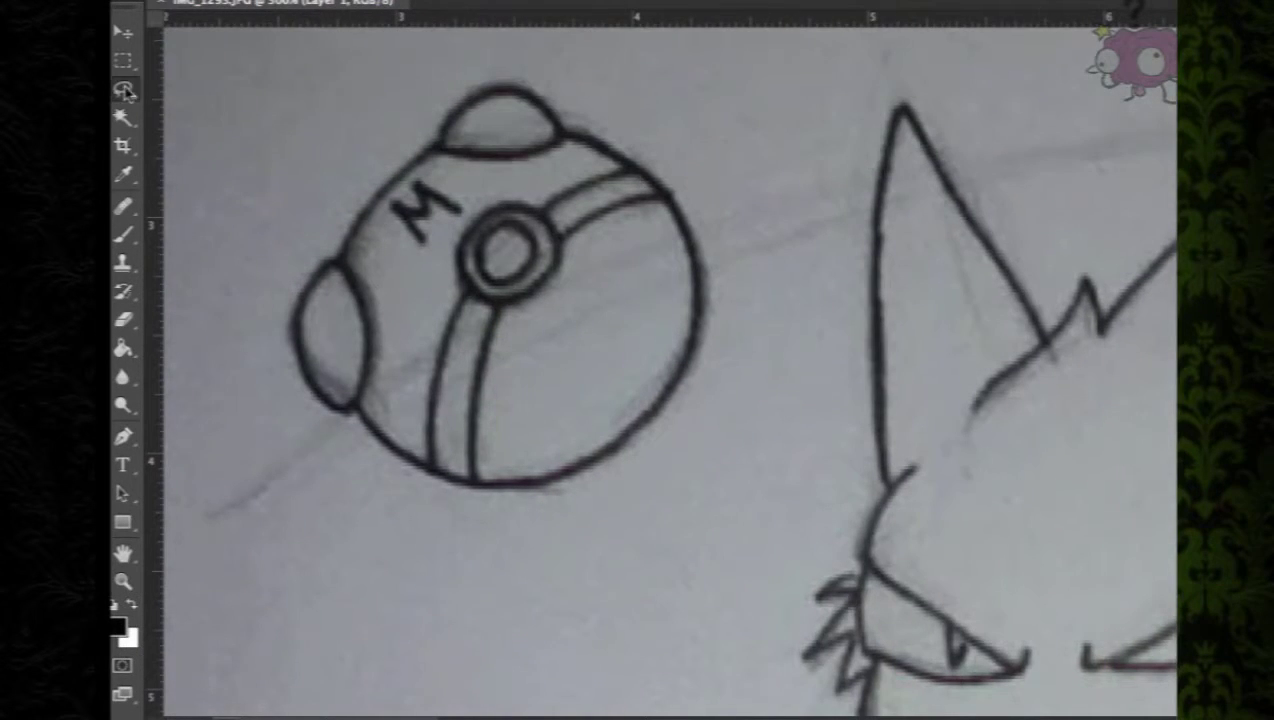
right_click(125, 92)
left_click(198, 105)
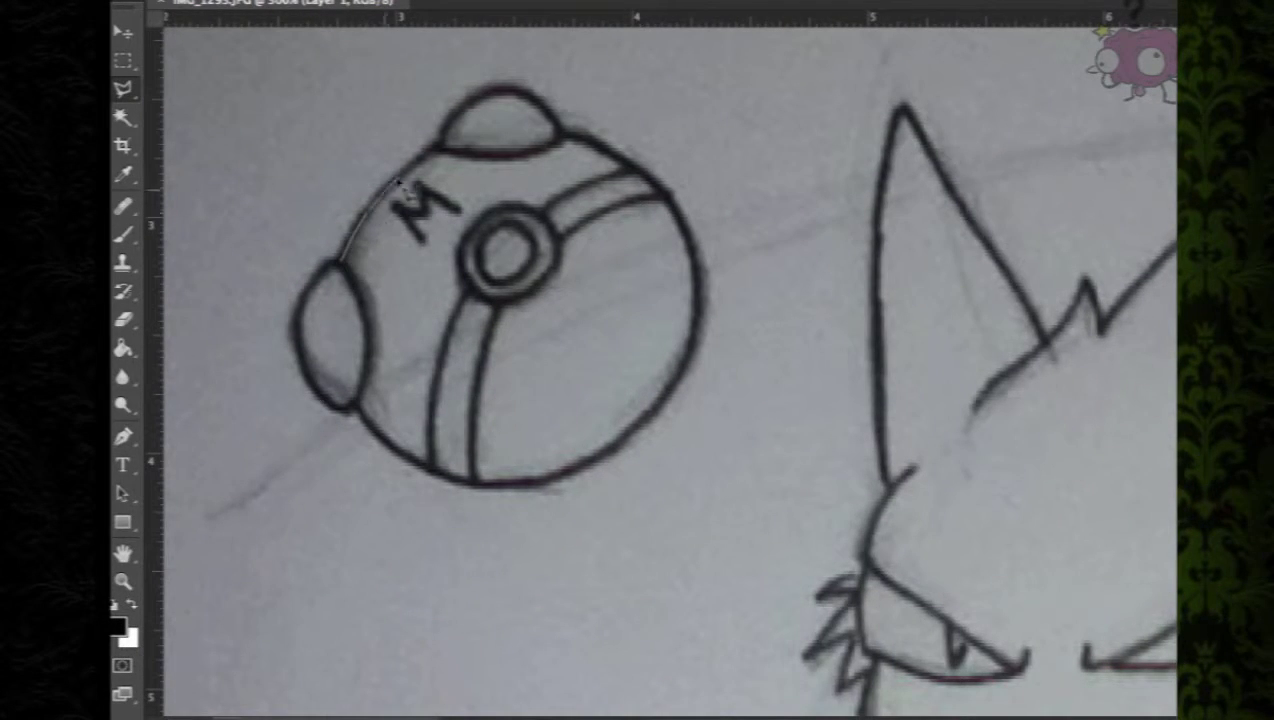
left_click(400, 181)
left_click(447, 128)
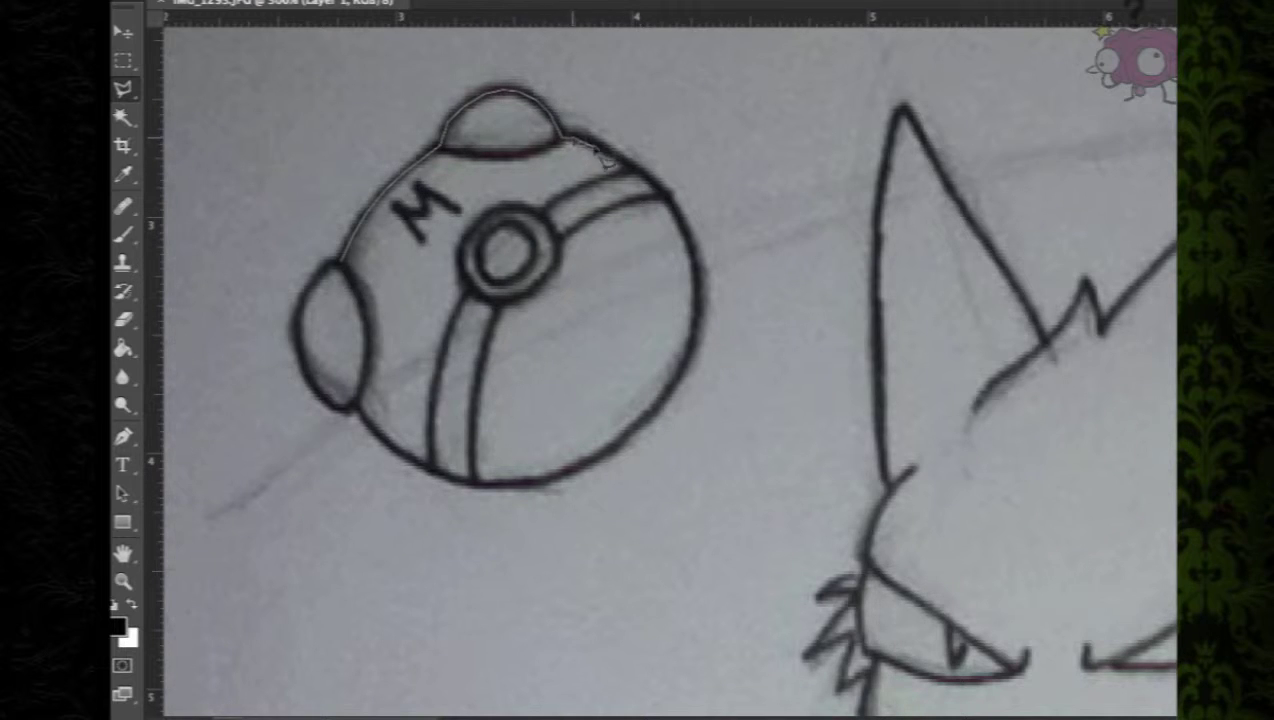
double_click(703, 340)
Try a 10 px black centered stroke on the ball's upper-half selection, and undo it
right_click(572, 196)
left_click(606, 494)
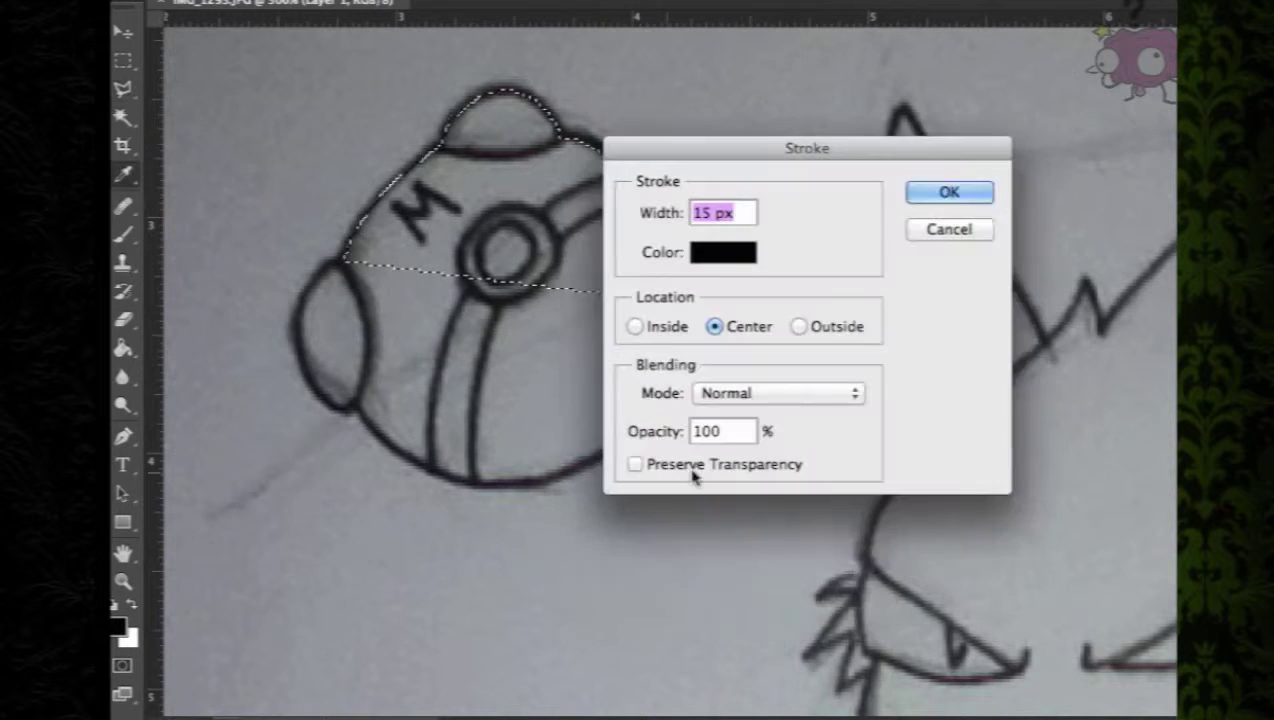
type("10")
left_click(972, 190)
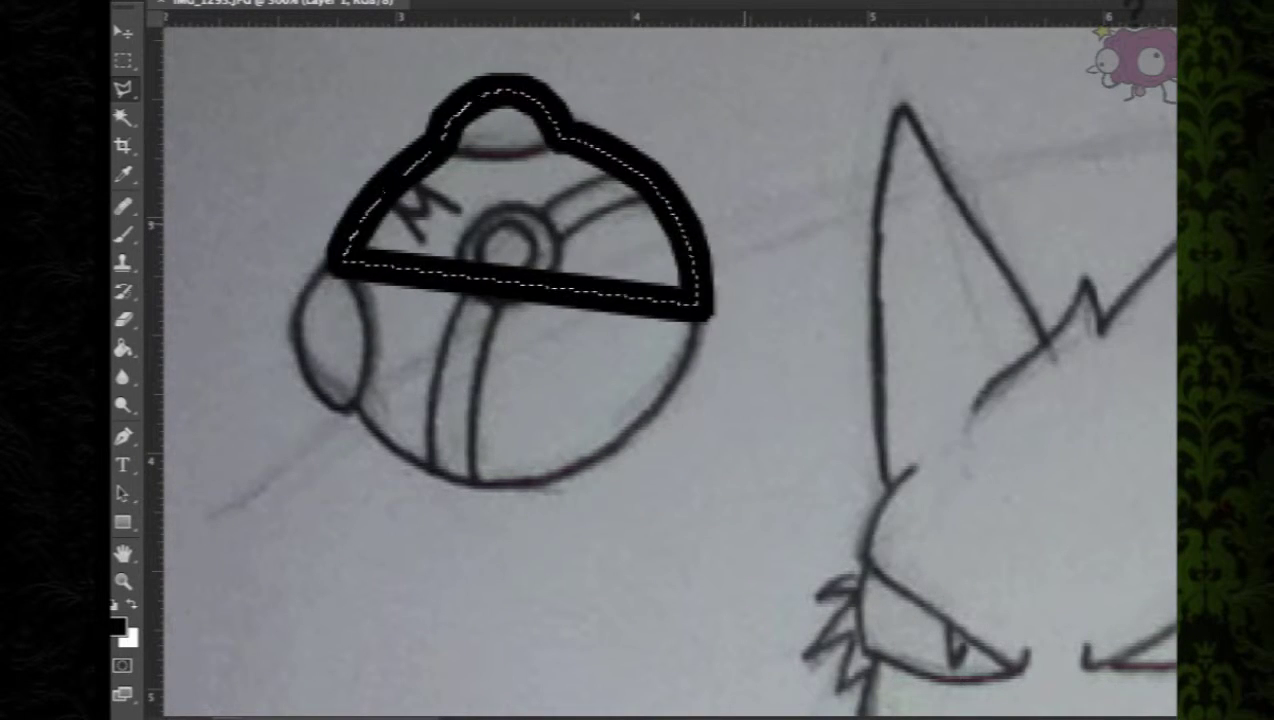
key("ctrl+z")
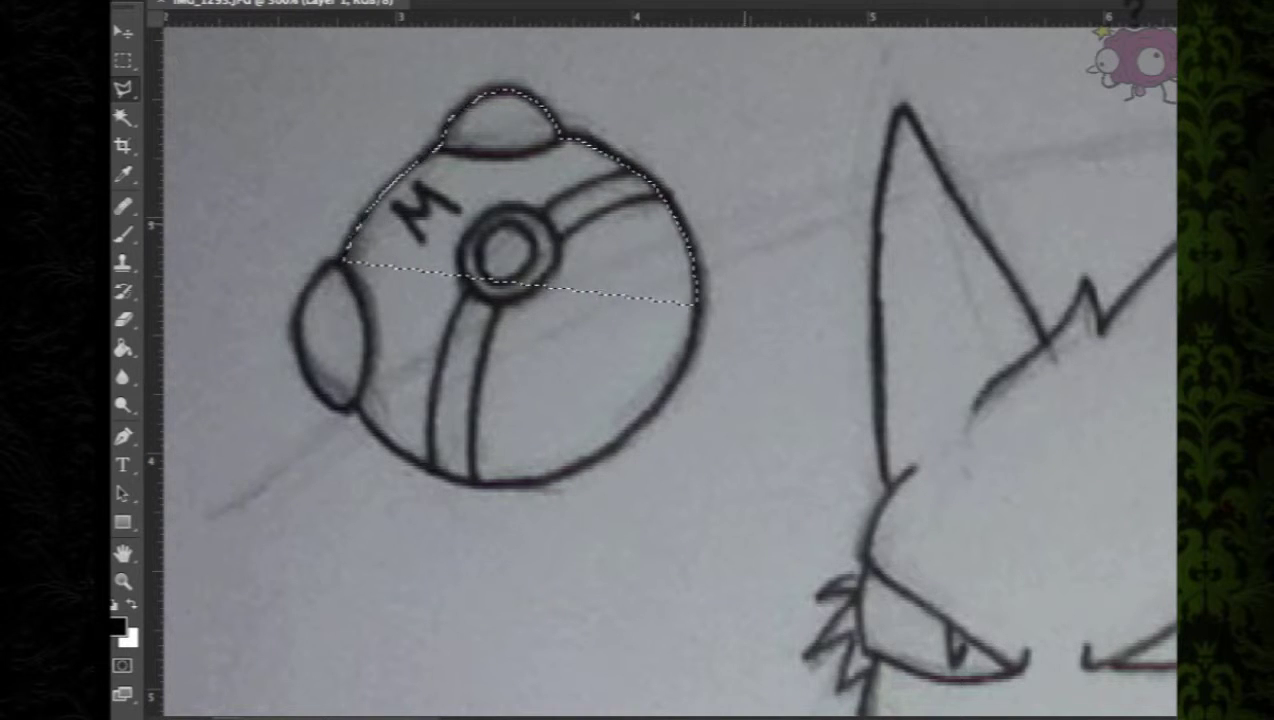
Try an 8 px black centered stroke on the ball's upper-half selection, and undo it
right_click(474, 276)
left_click(530, 586)
type("8")
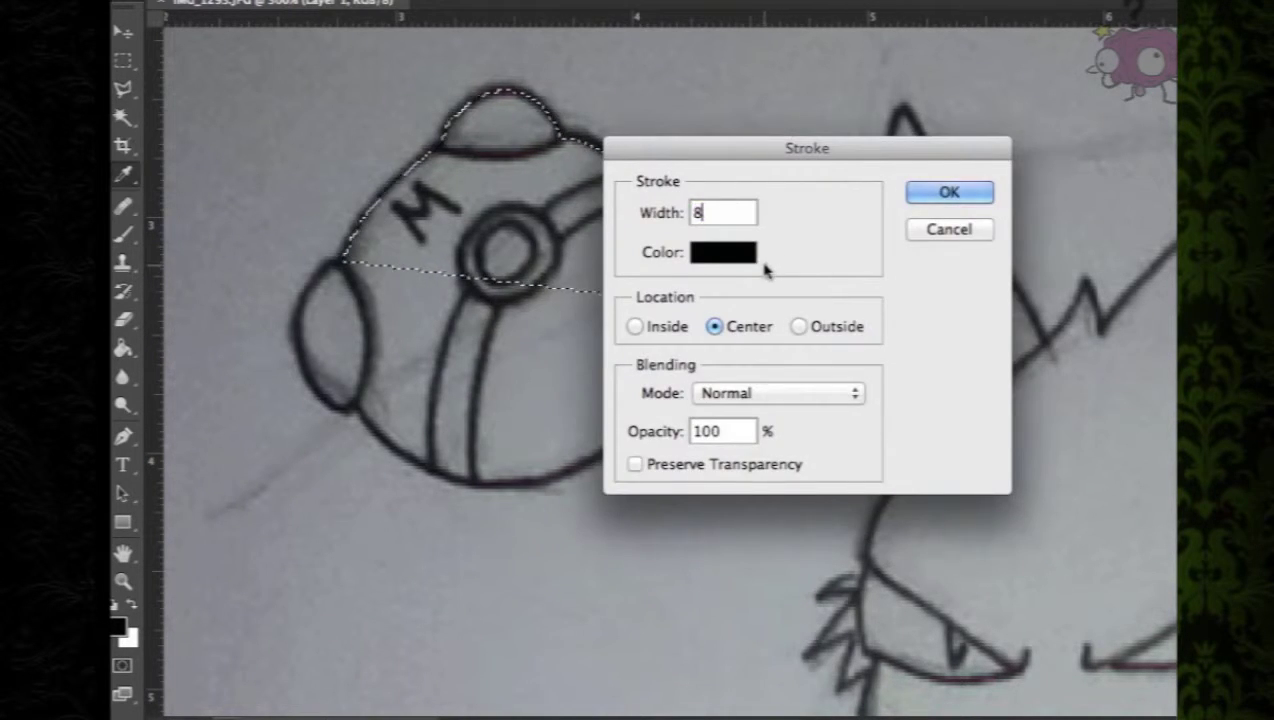
key("Return")
key("ctrl+z")
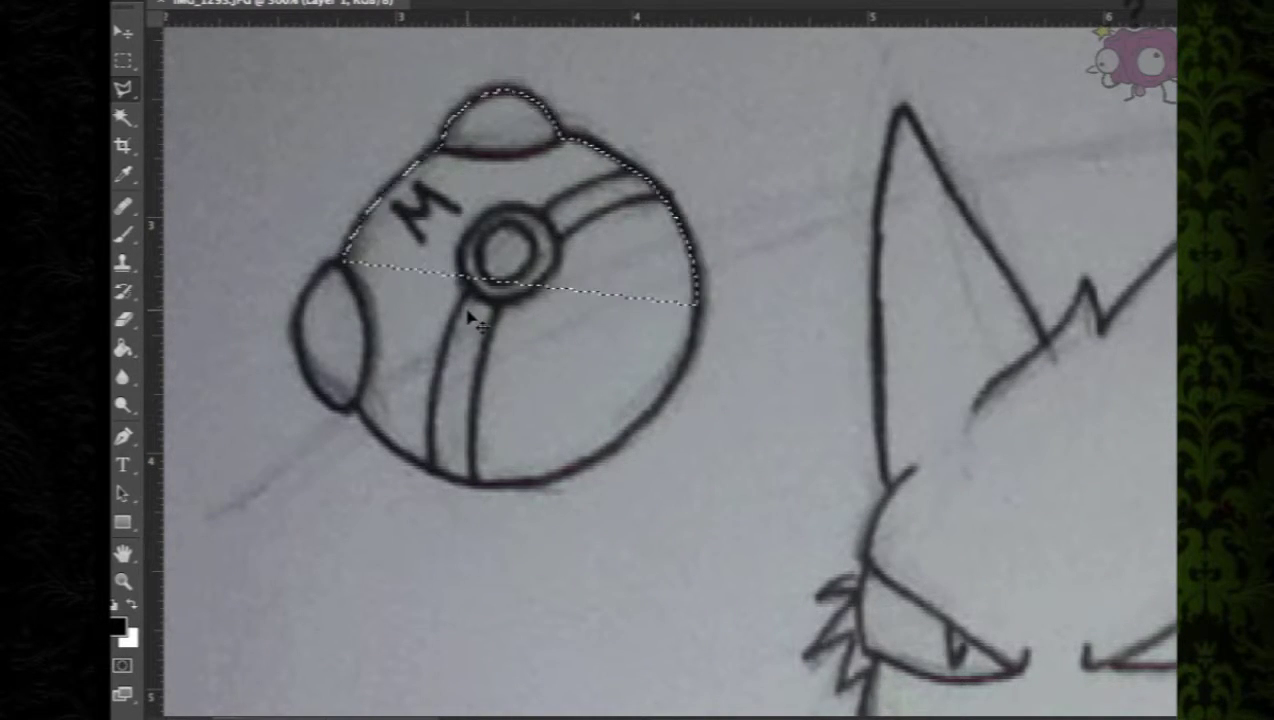
Deselect the ball's upper half and step back through the edit history to restore that selection
key("super+d")
left_click(280, 0)
left_click(345, 0)
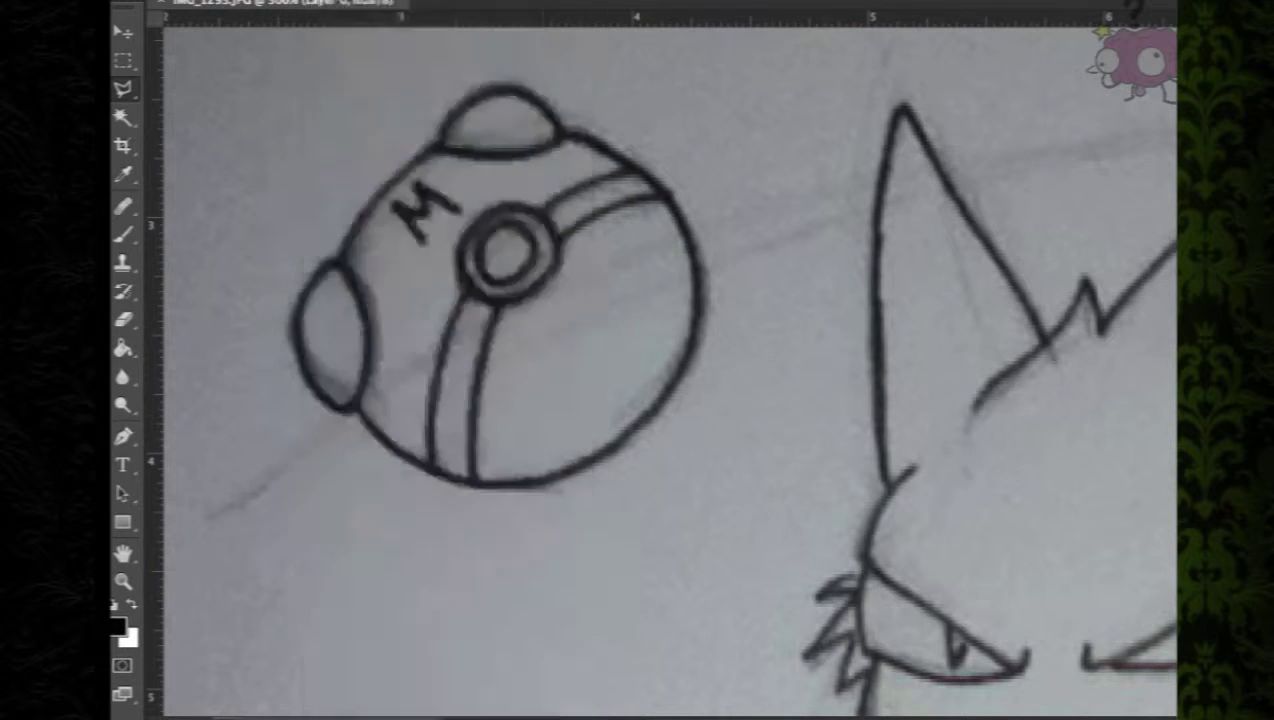
left_click(318, 0)
left_click(345, 0)
left_click(318, 0)
left_click(345, 0)
left_click(318, 0)
left_click(345, 0)
left_click(318, 0)
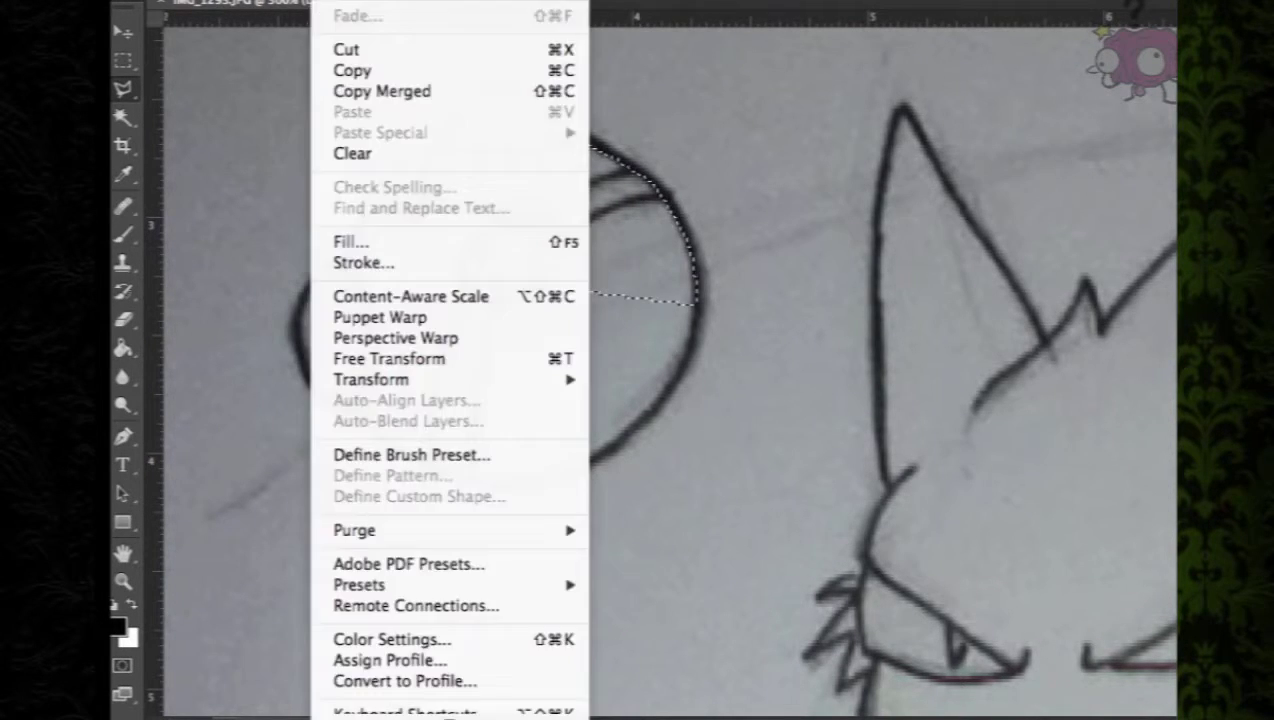
left_click(345, 0)
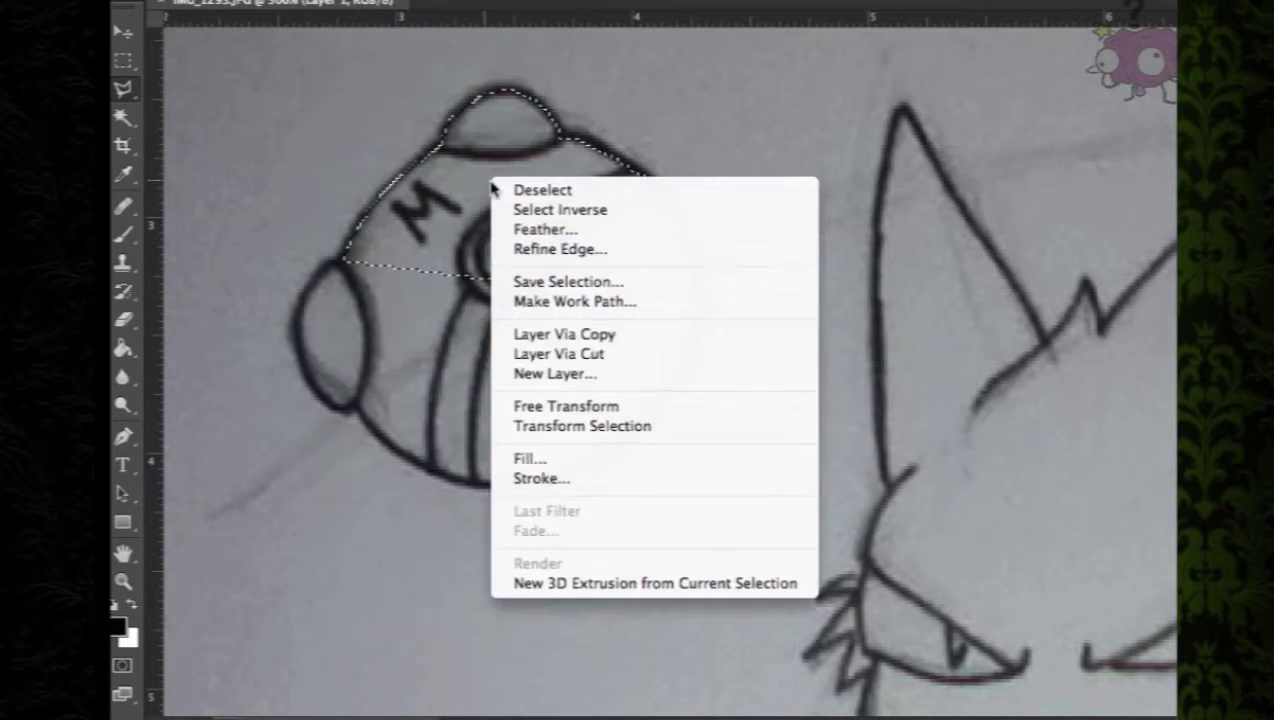
Stroke the ball's upper-half selection in black, deselect it, and erase the straight closing line across the middle
left_click(525, 478)
left_click(950, 194)
key("super+d")
key("e")
mouse_move(435, 277)
left_mouse_down()
mouse_move(407, 281)
mouse_move(588, 327)
mouse_move(626, 287)
mouse_move(697, 299)
left_mouse_up()
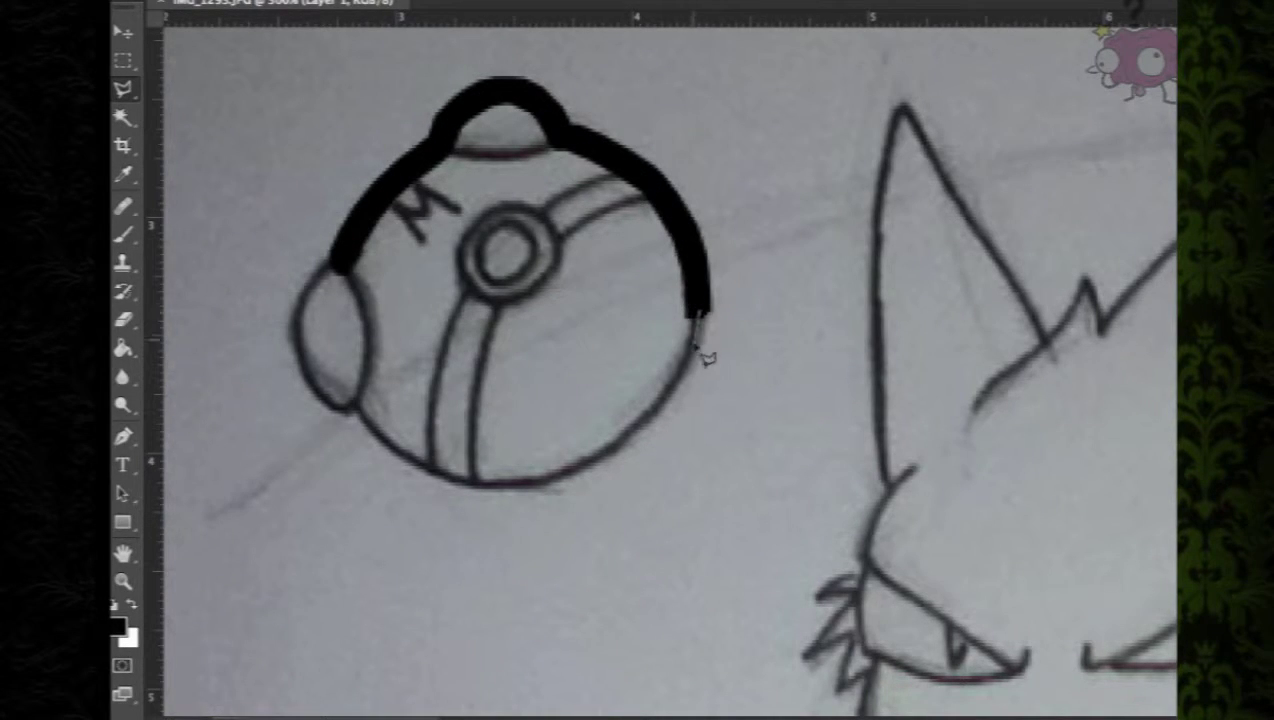
Select the lower half of the ball, including its side knob, by tracing the outline with the Polygonal Lasso
double_click(650, 420)
key("super+d")
left_click(317, 281)
left_click(304, 302)
left_click(298, 329)
left_click(300, 356)
left_click(308, 379)
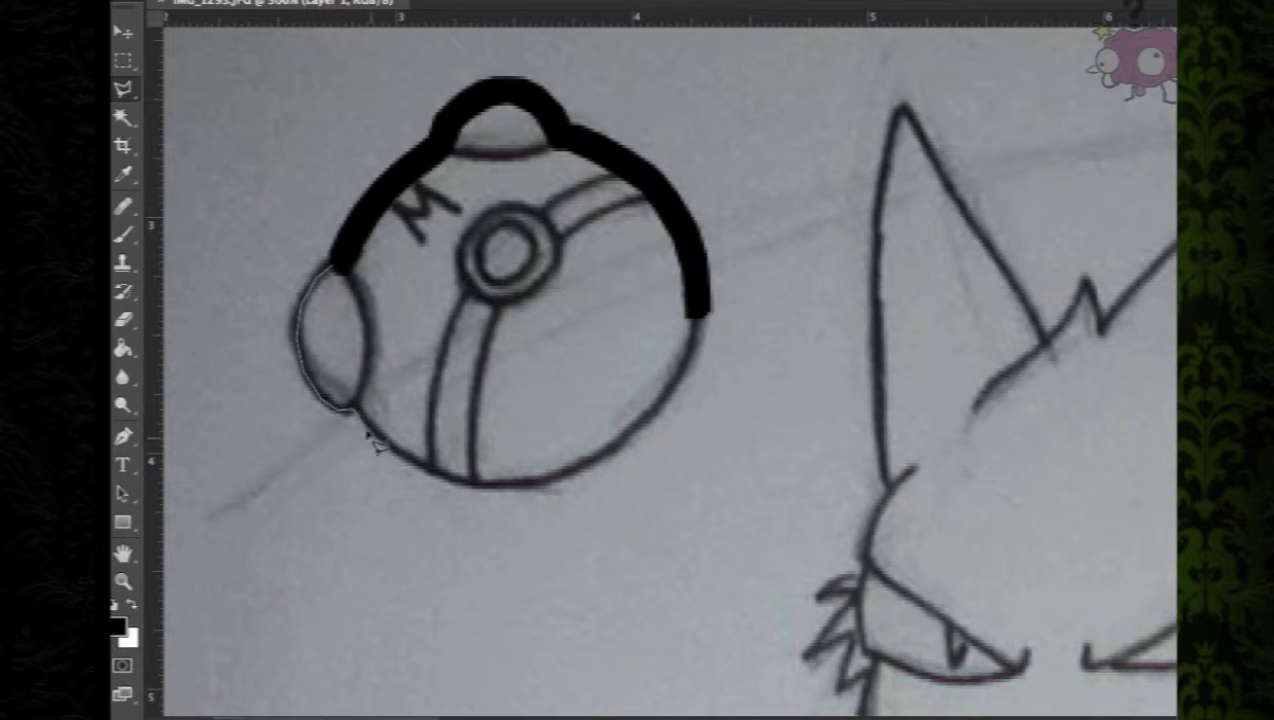
left_click(404, 461)
left_click(438, 475)
left_click(472, 484)
left_click(508, 486)
left_click(540, 484)
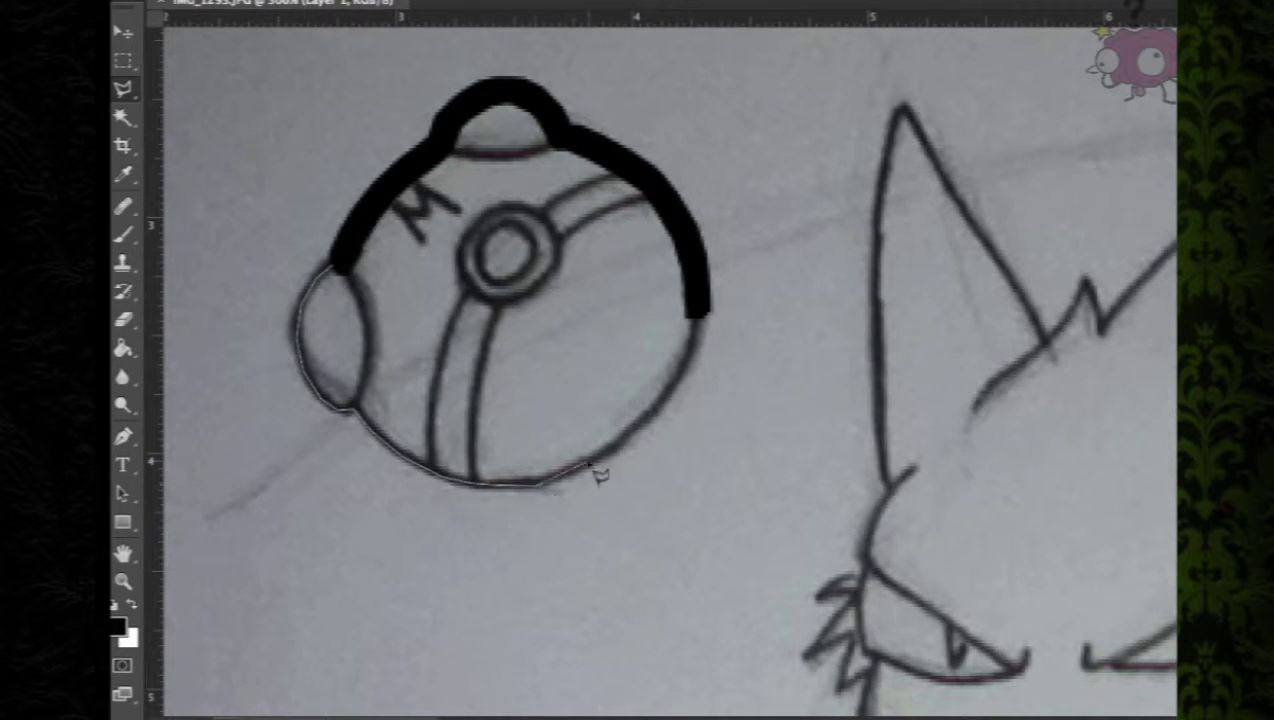
left_click(640, 430)
left_click(675, 392)
left_click(695, 352)
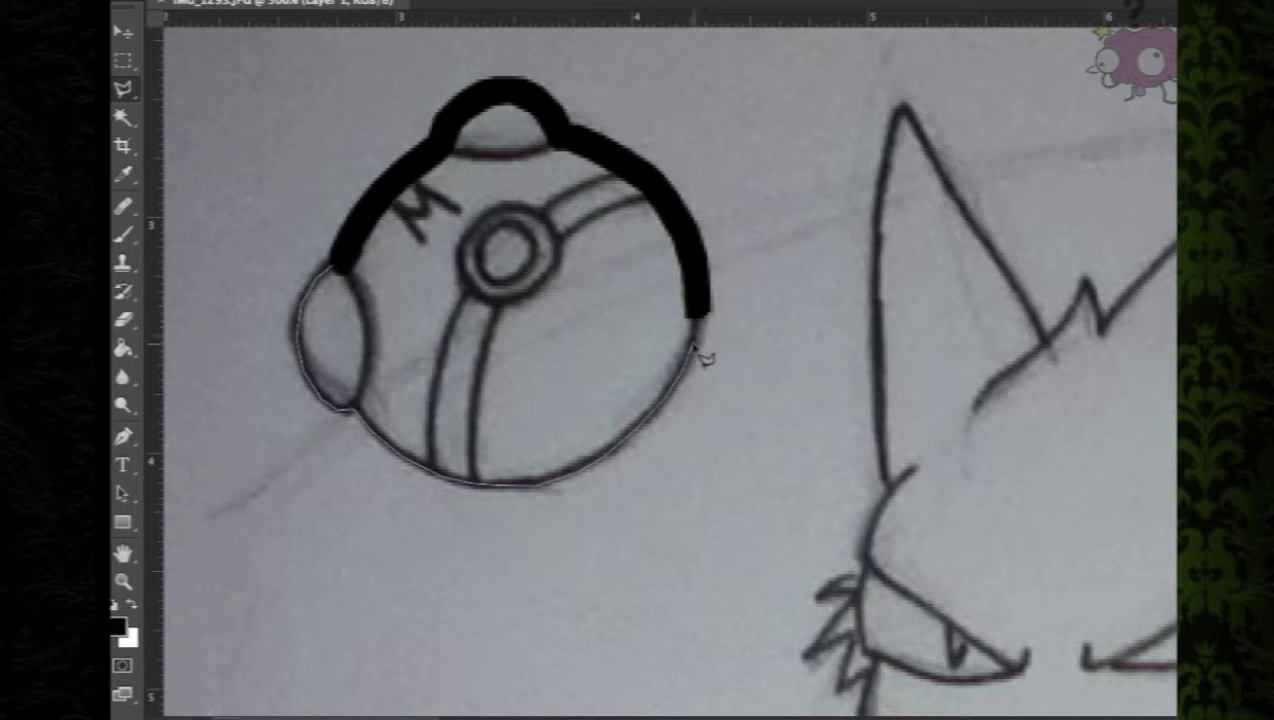
left_click(699, 316)
double_click(700, 316)
Stroke the ball's lower-half selection in black, deselect it, and erase the straight line crossing the ball
right_click(389, 312)
left_click(440, 615)
left_click(852, 288)
key("super+d")
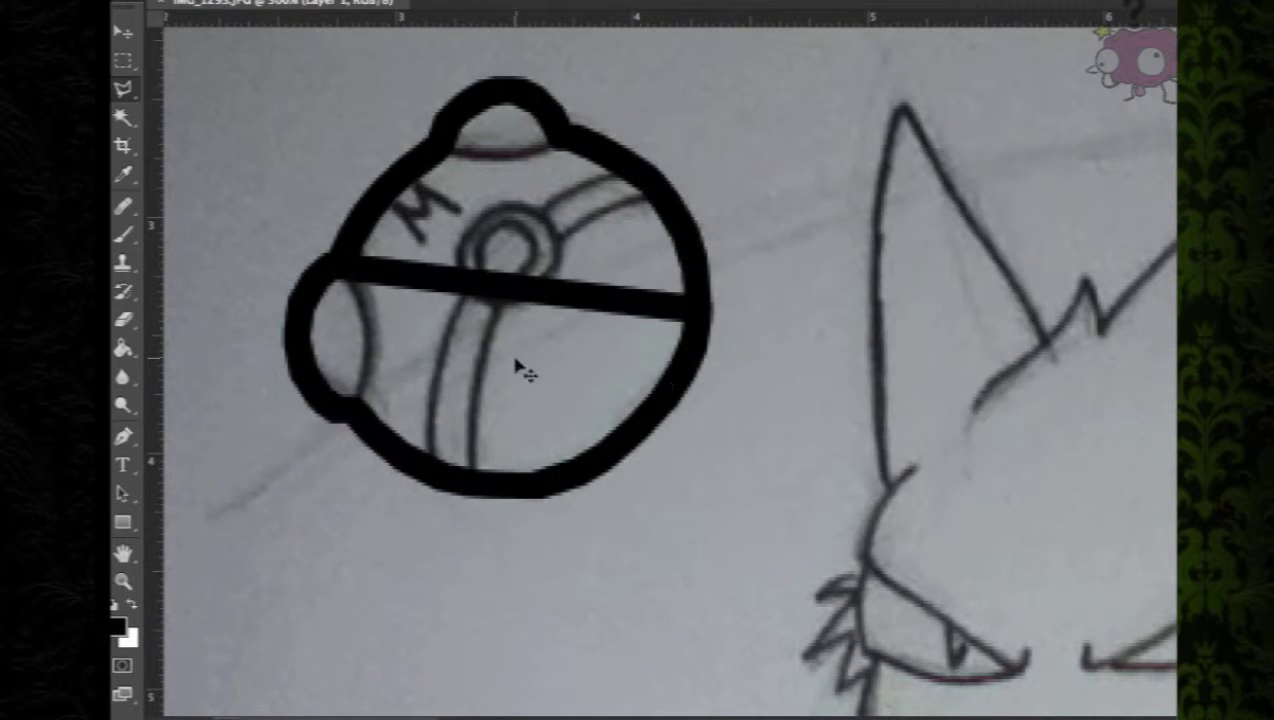
key("e")
mouse_move(420, 270)
left_mouse_down()
mouse_move(455, 307)
mouse_move(626, 284)
mouse_move(626, 298)
left_mouse_up()
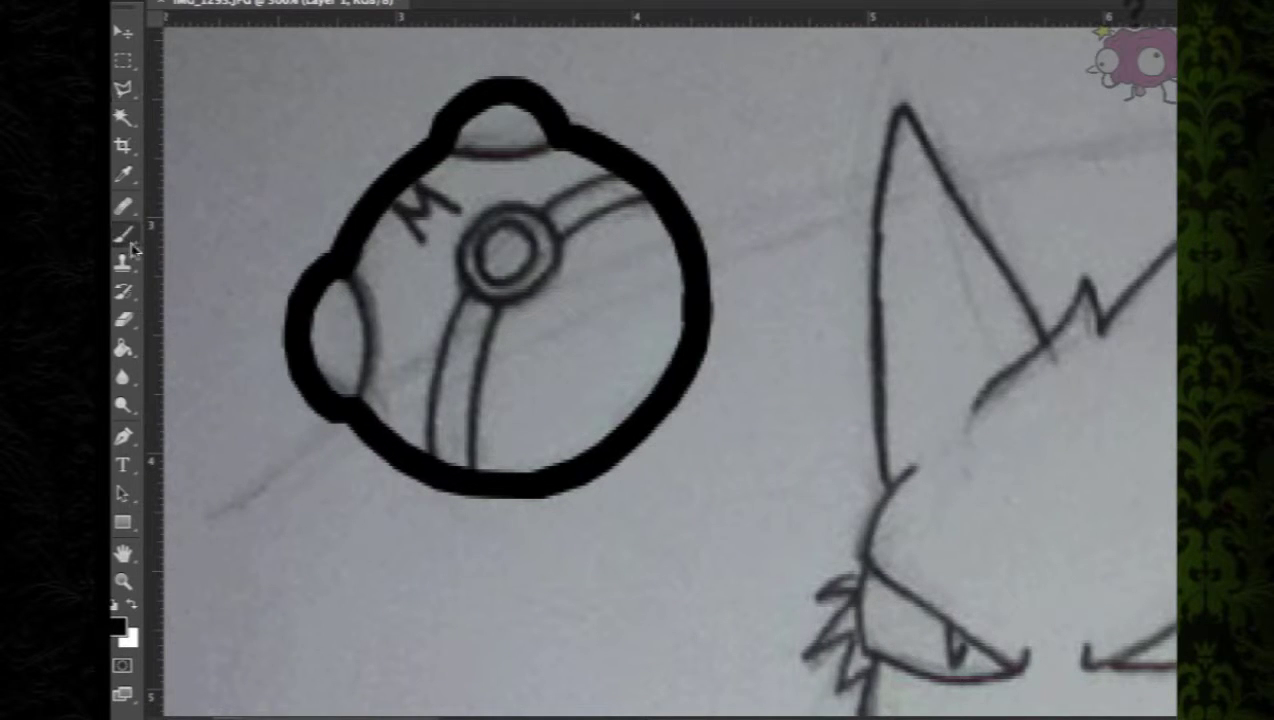
Ink the ball's center rings, curved band, inner knob edges and letter M with thin black brush strokes
left_click(218, 8)
key("Return")
mouse_move(494, 234)
left_mouse_down()
mouse_move(529, 262)
mouse_move(464, 241)
mouse_move(557, 276)
mouse_move(459, 238)
left_mouse_up()
key("ctrl+z")
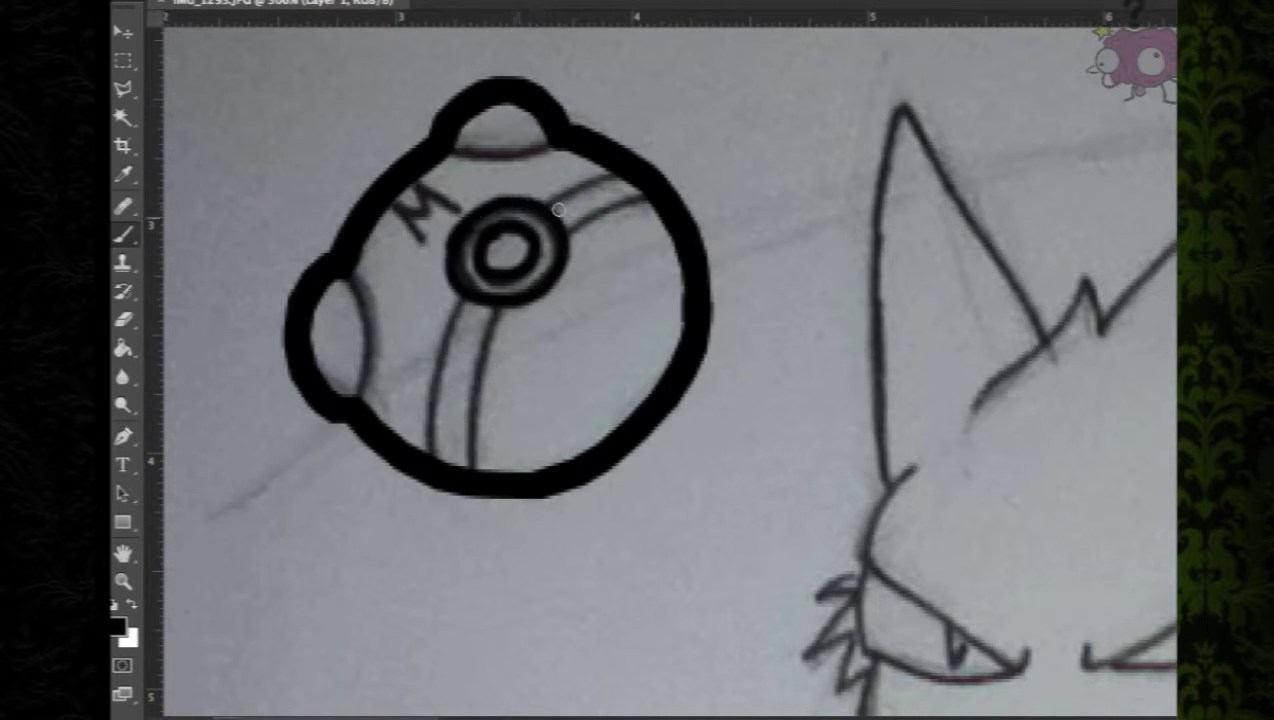
left_click_drag(550, 205, 617, 175)
mouse_move(569, 231)
left_mouse_down()
mouse_move(494, 319)
mouse_move(473, 408)
mouse_move(447, 324)
mouse_move(431, 455)
mouse_move(375, 355)
mouse_move(350, 265)
left_mouse_up()
left_click_drag(465, 150, 549, 149)
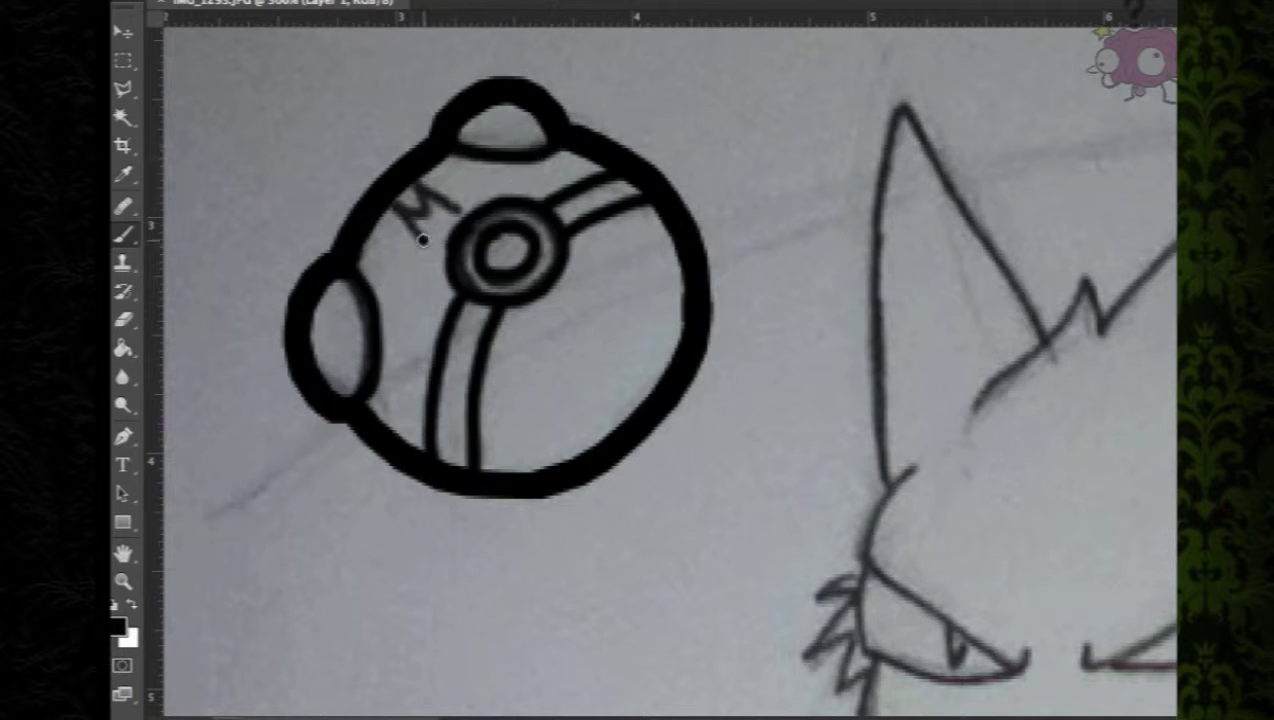
mouse_move(422, 240)
left_mouse_down()
mouse_move(433, 211)
mouse_move(466, 202)
left_mouse_up()
Select Gengar's left ear by tracing from the brow over the tip to the hair with the Polygonal Lasso
left_click(124, 90)
left_click_drag(666, 717, 840, 717)
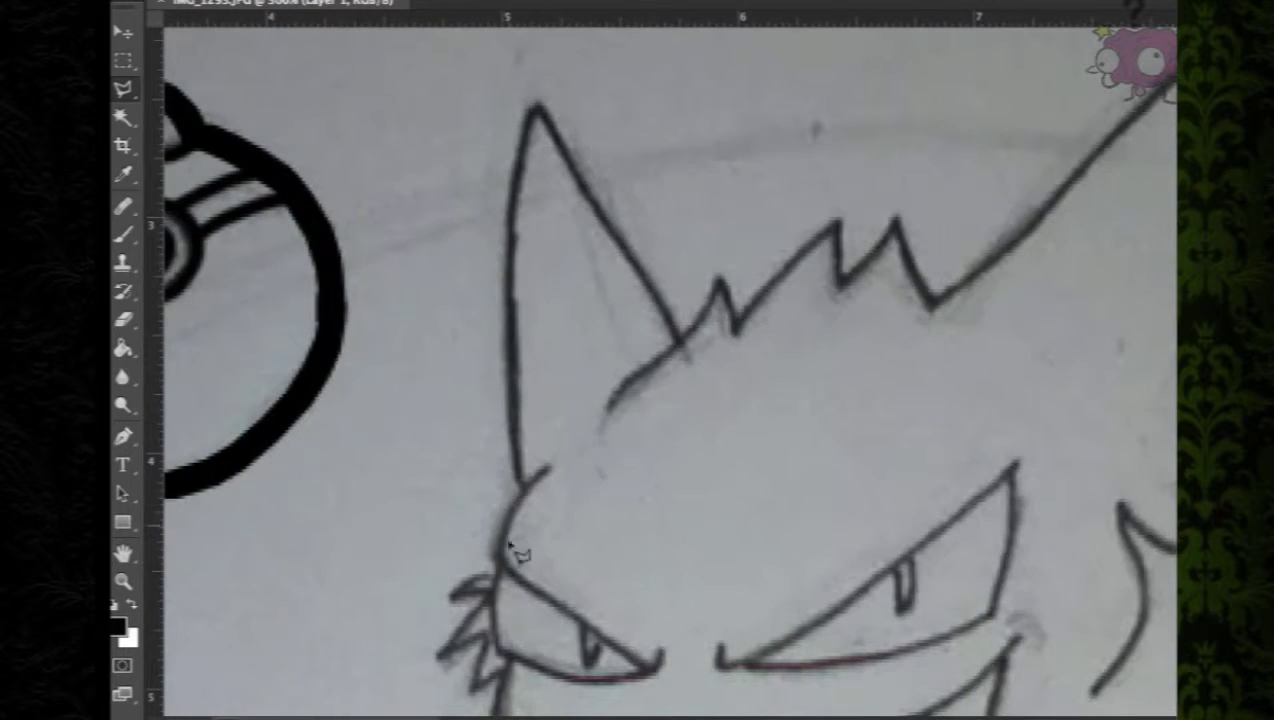
left_click(524, 491)
left_click(518, 465)
left_click(513, 398)
left_click(510, 328)
left_click(510, 243)
left_click(514, 197)
left_click(522, 160)
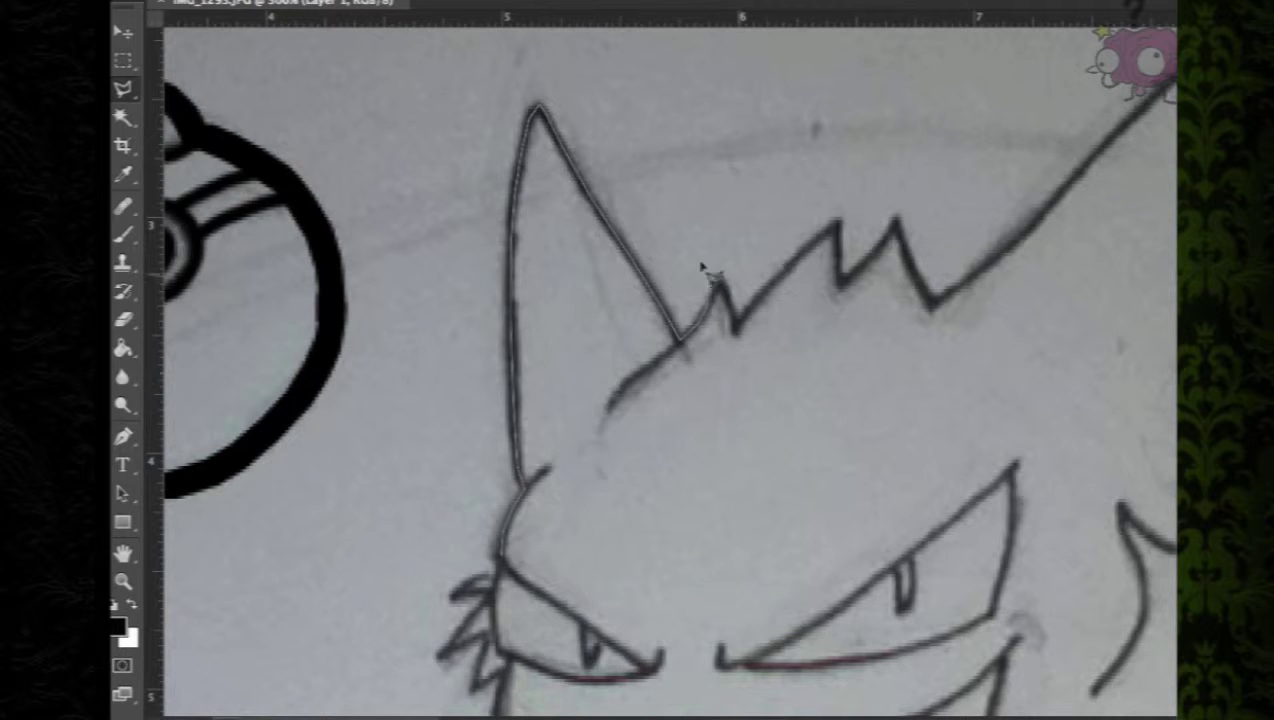
double_click(707, 307)
Stroke the left ear selection in black, deselect it, and erase the closing line and excess ends at its base
right_click(576, 312)
left_click(638, 614)
left_click(985, 168)
key("super+d")
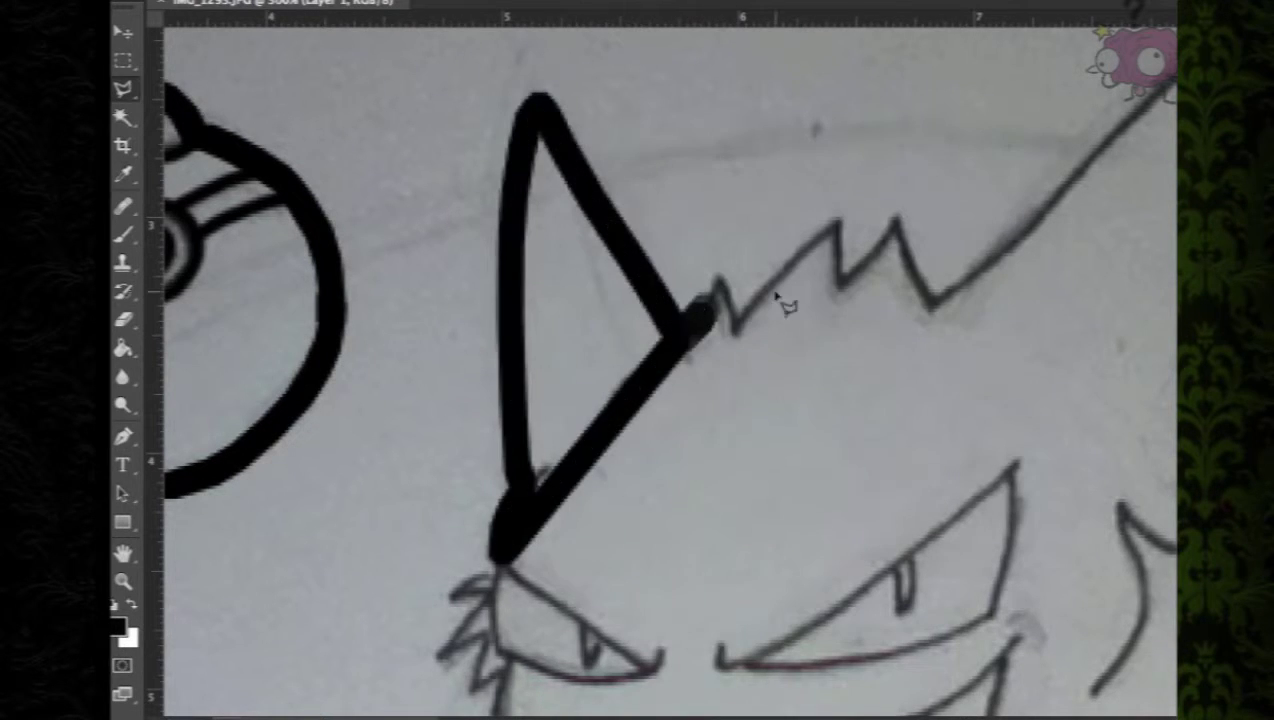
key("e")
mouse_move(578, 530)
left_mouse_down()
mouse_move(556, 558)
mouse_move(515, 548)
mouse_move(493, 566)
mouse_move(631, 386)
mouse_move(663, 416)
mouse_move(745, 318)
left_mouse_up()
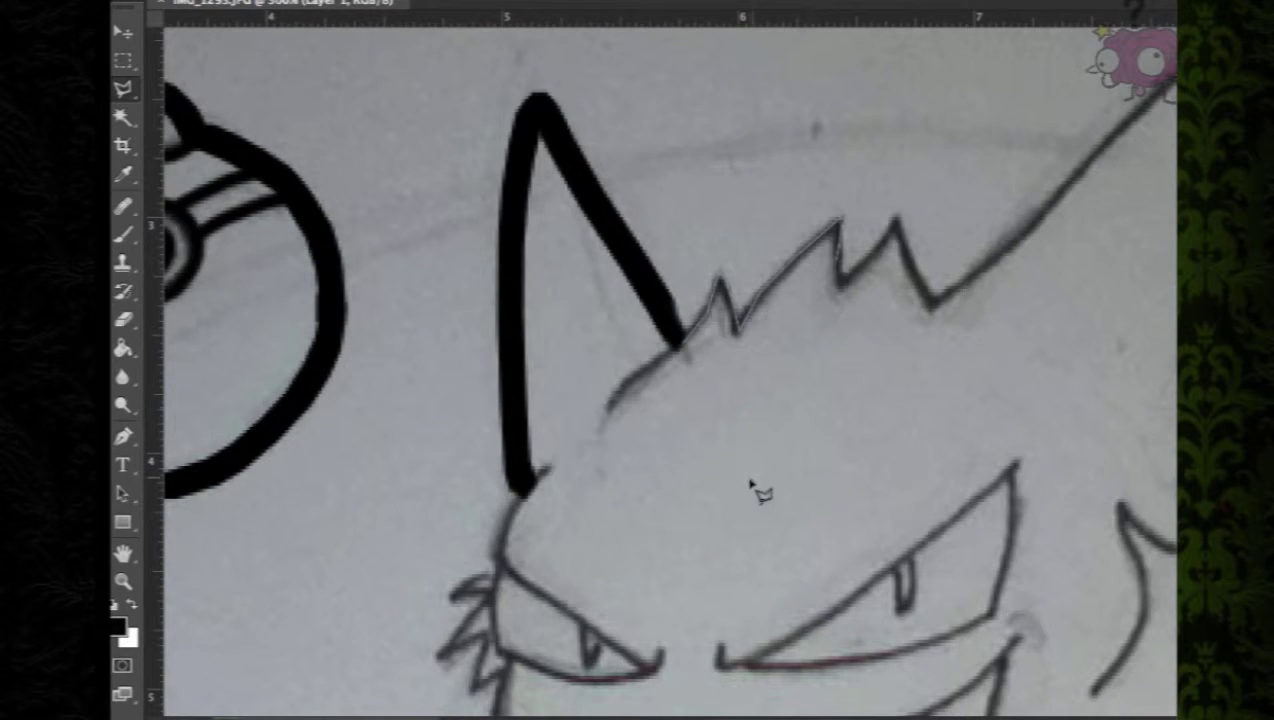
Trace Gengar's hair spikes and right ear with the Polygonal Lasso, starting from the left ear's inner base
left_click(840, 285)
left_click(872, 256)
left_click(929, 293)
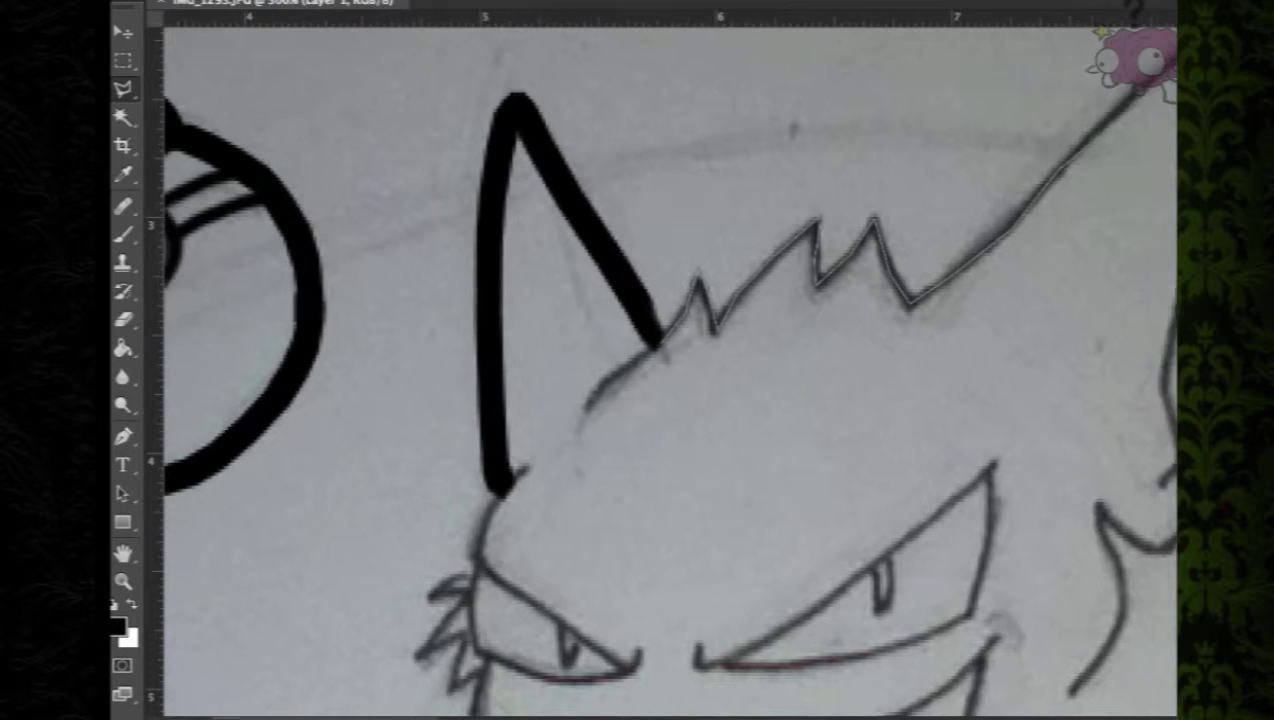
left_click(1057, 100)
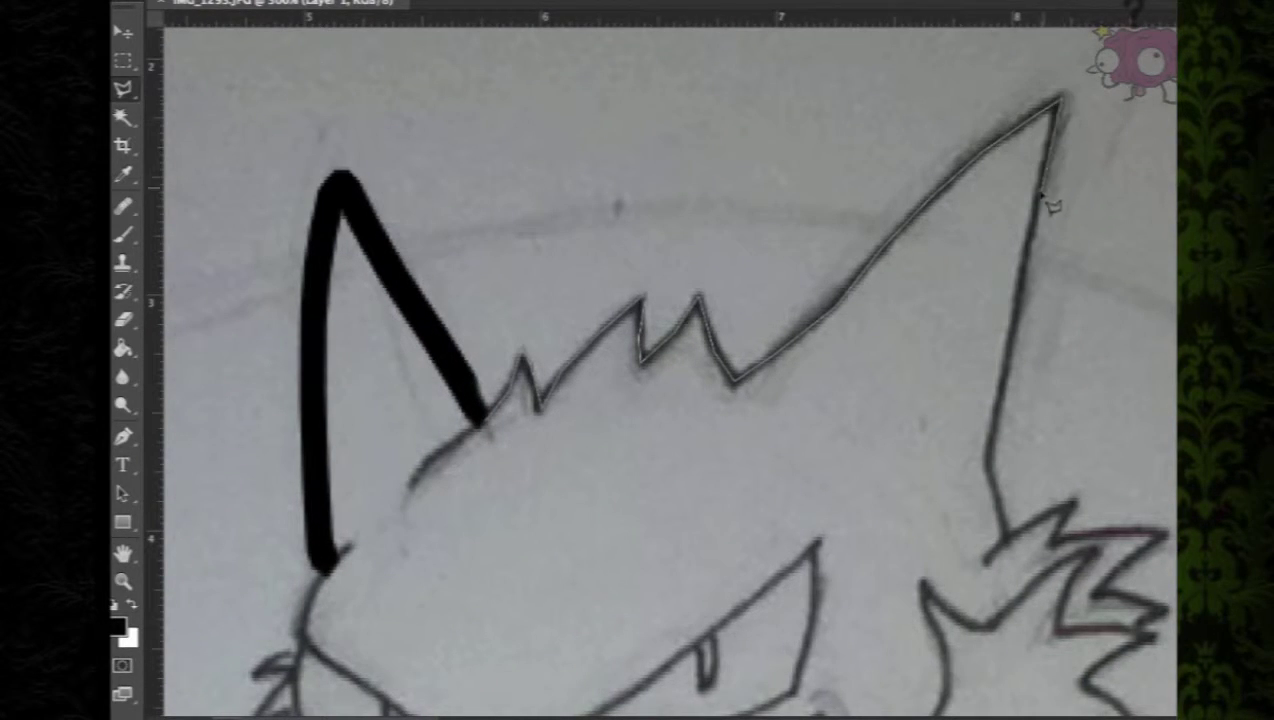
left_click(988, 460)
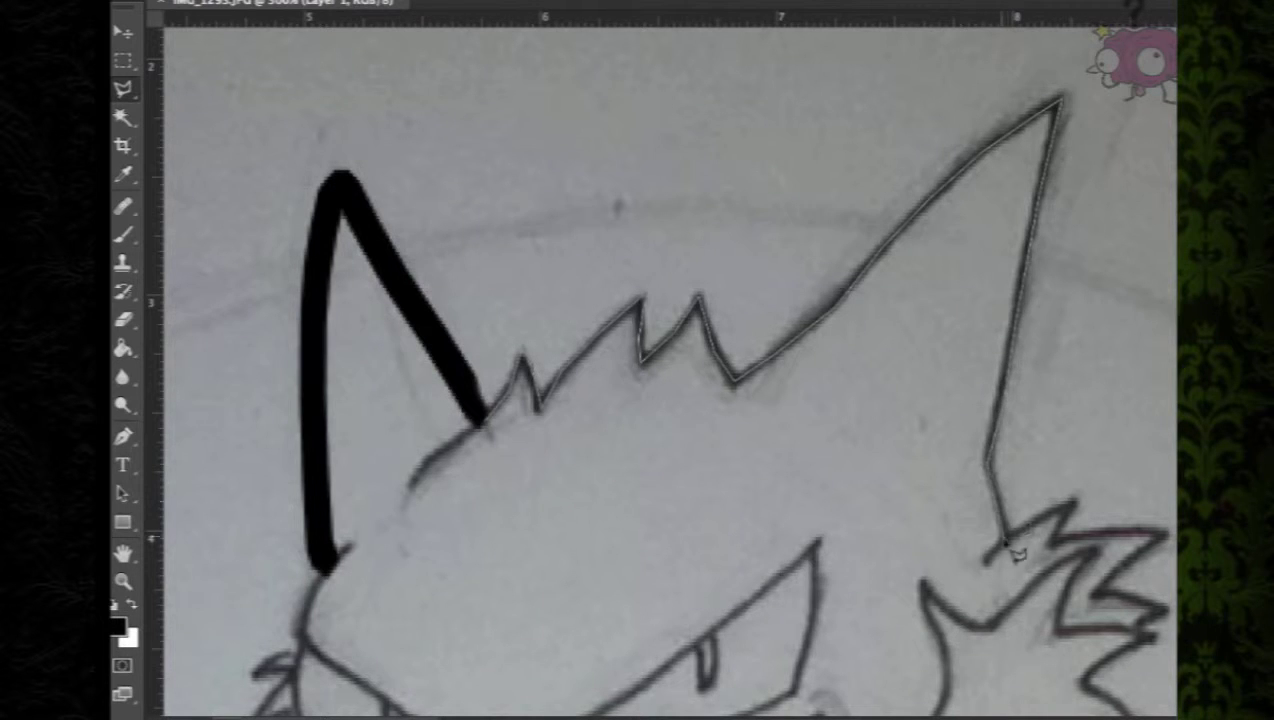
Continue the lasso path around the claws of Gengar's raised right-hand paw
left_click(1070, 504)
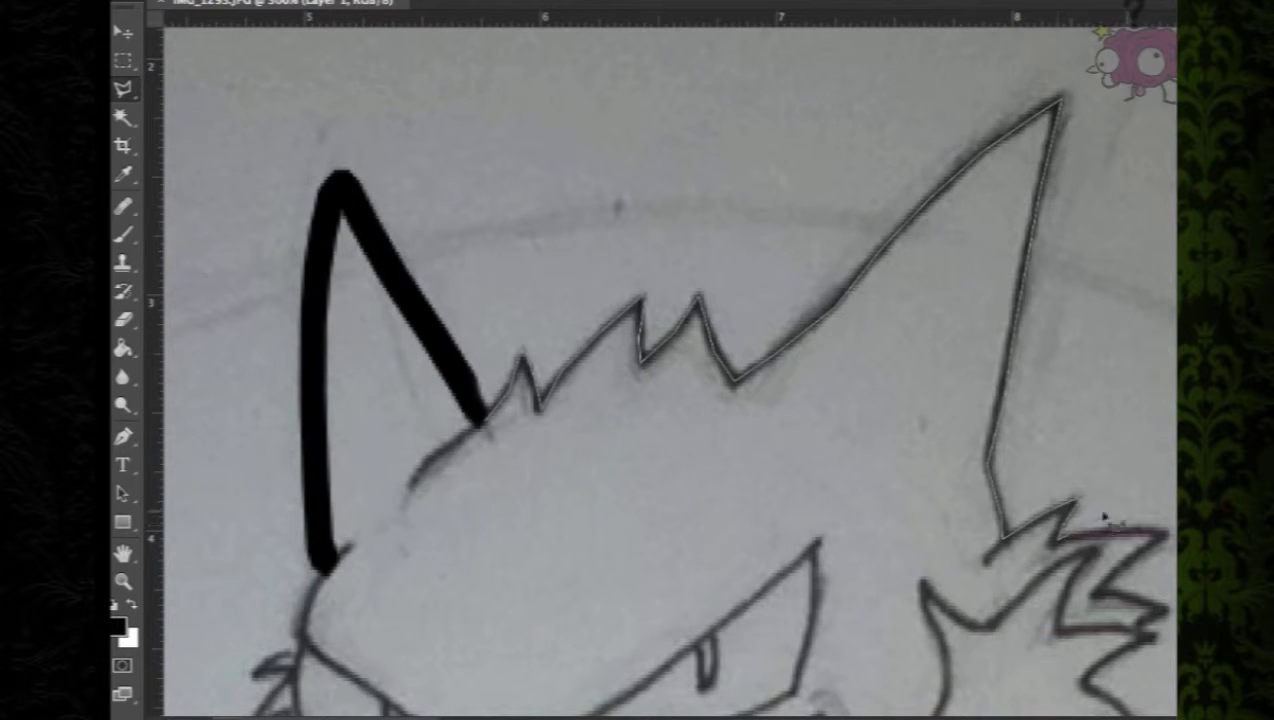
left_click(1097, 593)
left_click_drag(1097, 593, 815, 493)
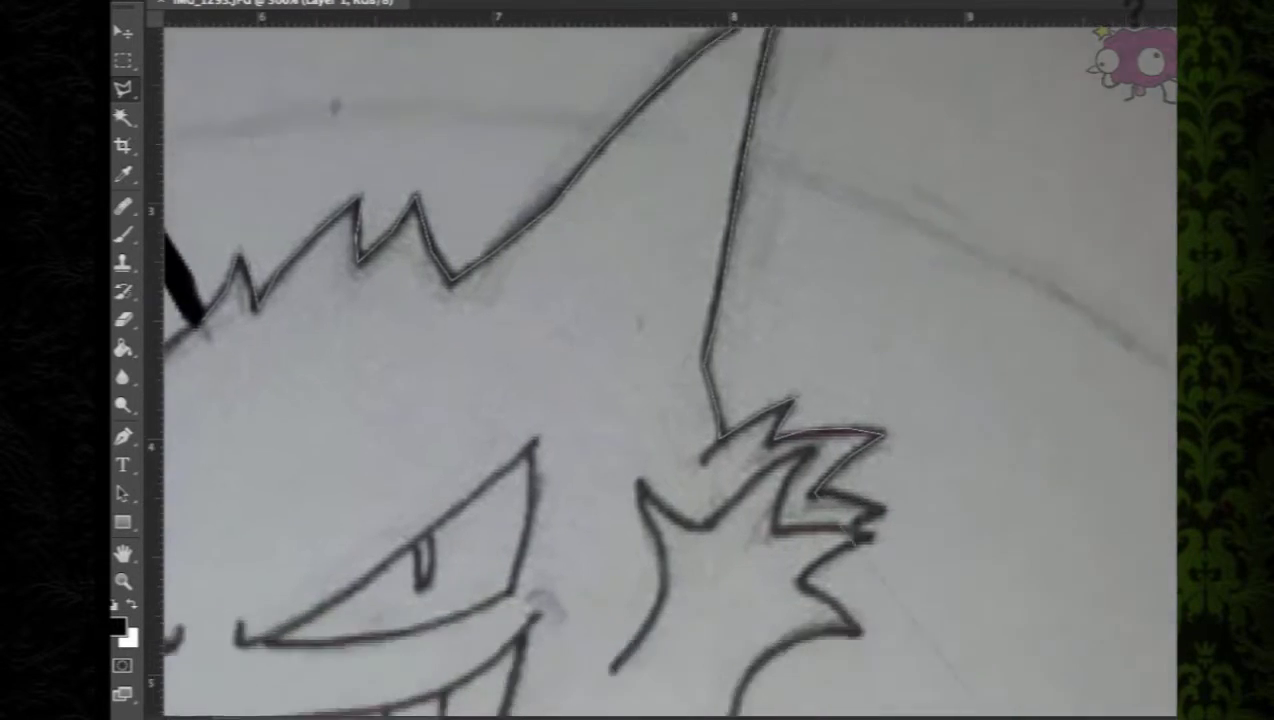
left_click(884, 511)
left_click(874, 538)
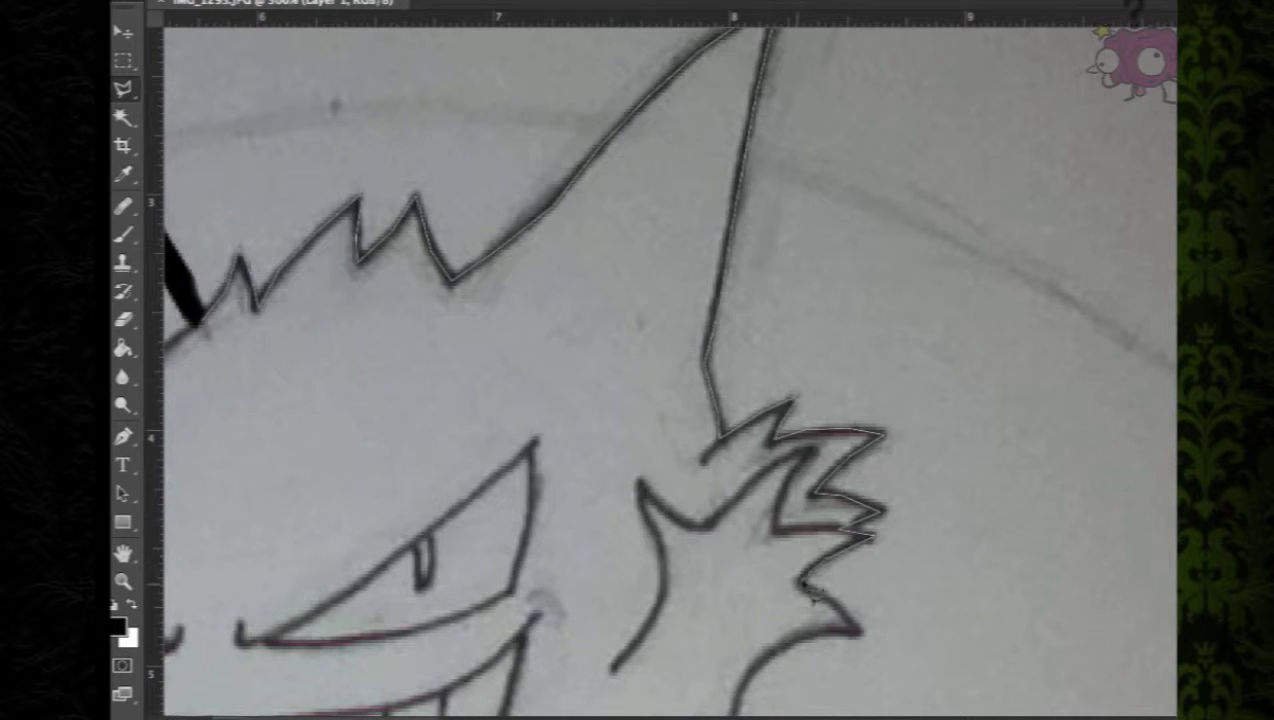
left_click(863, 633)
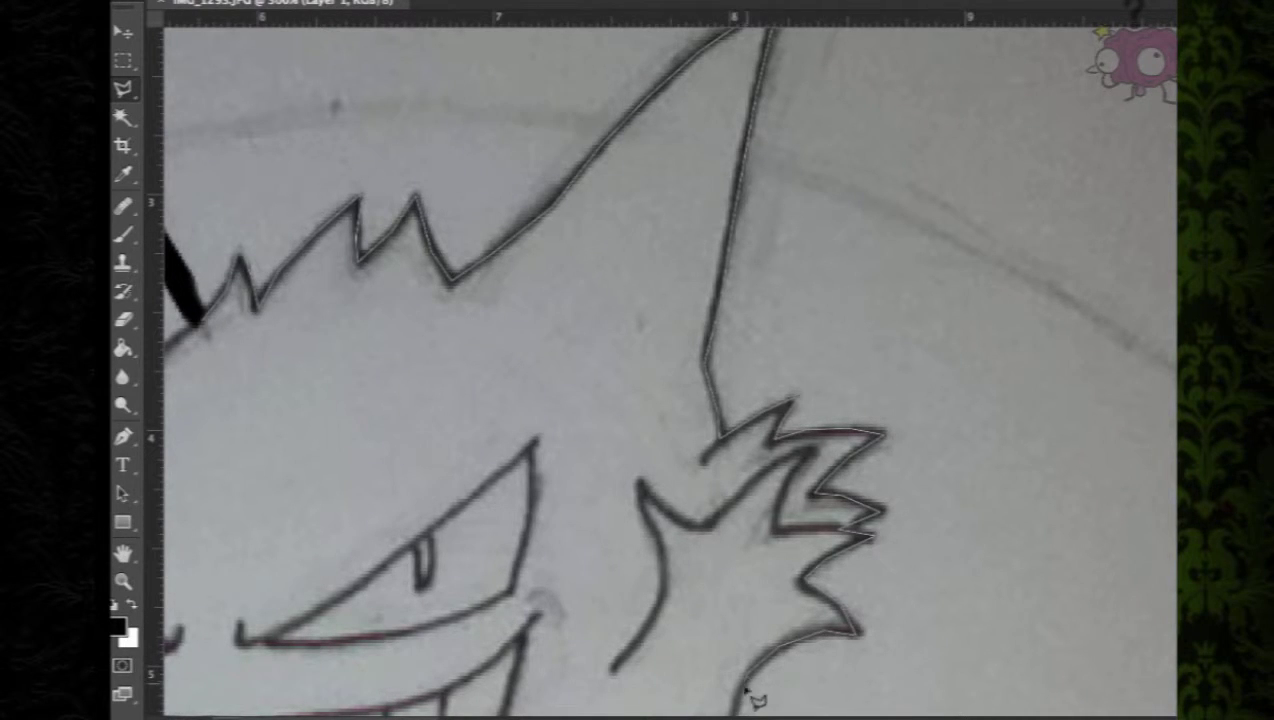
Extend the lasso path down Gengar's arm and side and around the pointed tail
scroll(757, 700, "down", 5)
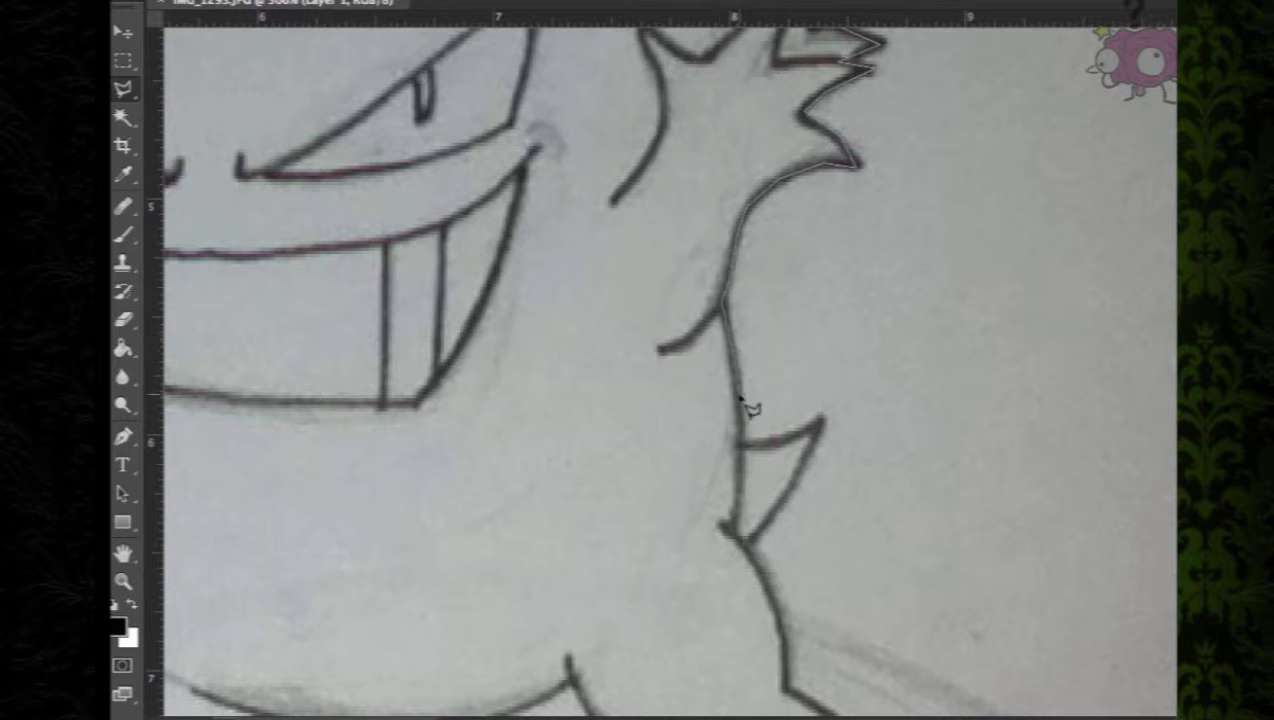
left_click(740, 442)
left_click(774, 440)
left_click(823, 415)
left_click(808, 457)
left_click(786, 493)
left_click(748, 543)
Continue the lasso path down the outer leg and around the claws of Gengar's right-hand foot
scroll(890, 589, "down", 3)
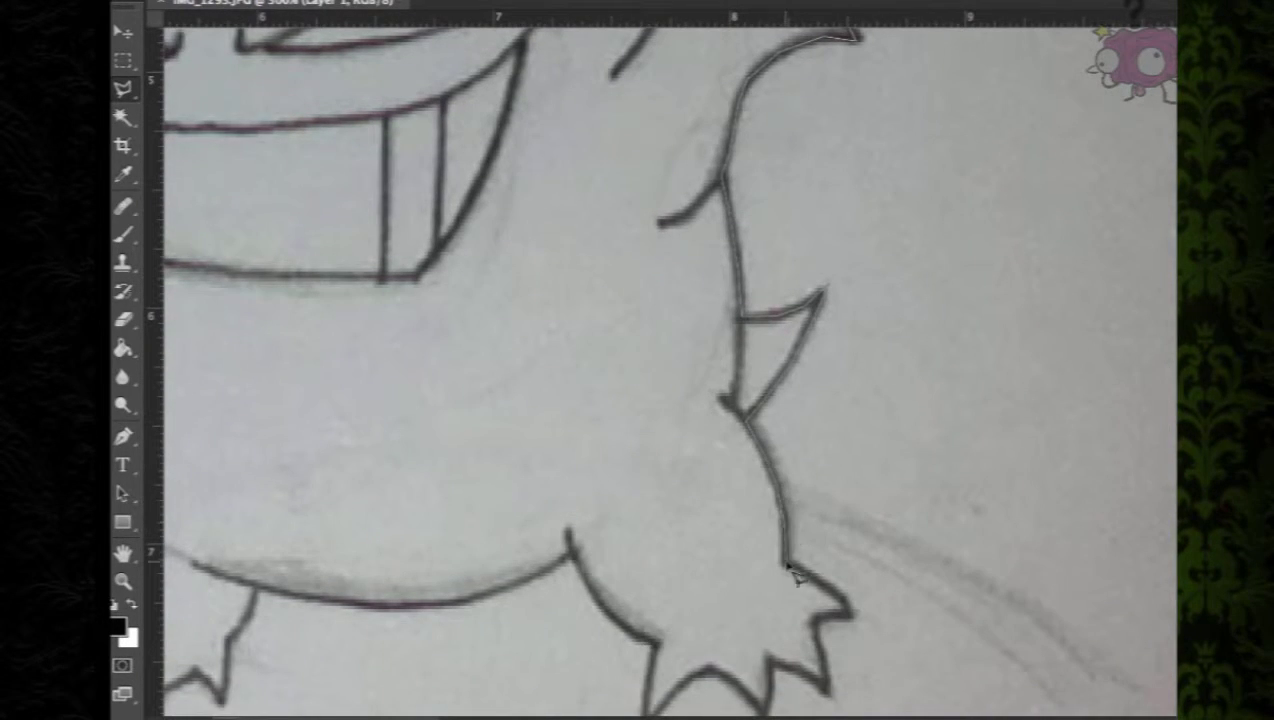
left_click(851, 614)
left_click(815, 615)
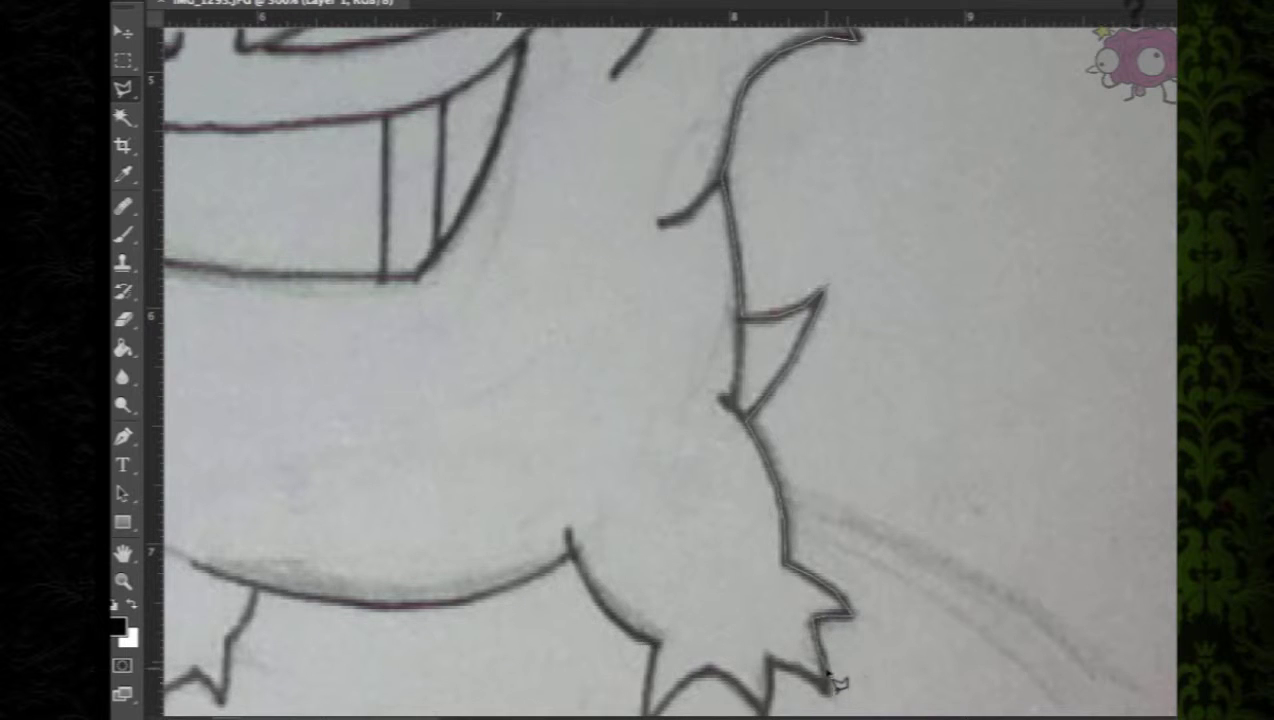
left_click(822, 688)
scroll(815, 688, "down", 2)
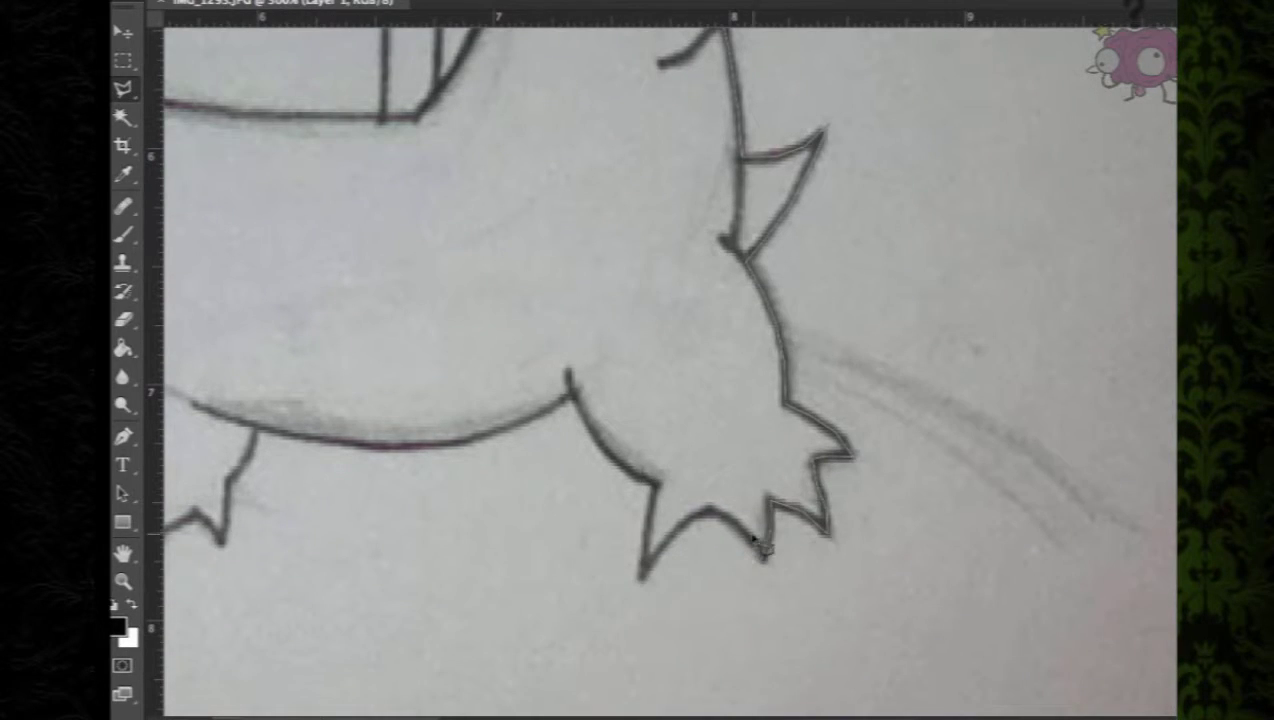
left_click(710, 511)
left_click(677, 530)
left_click(642, 577)
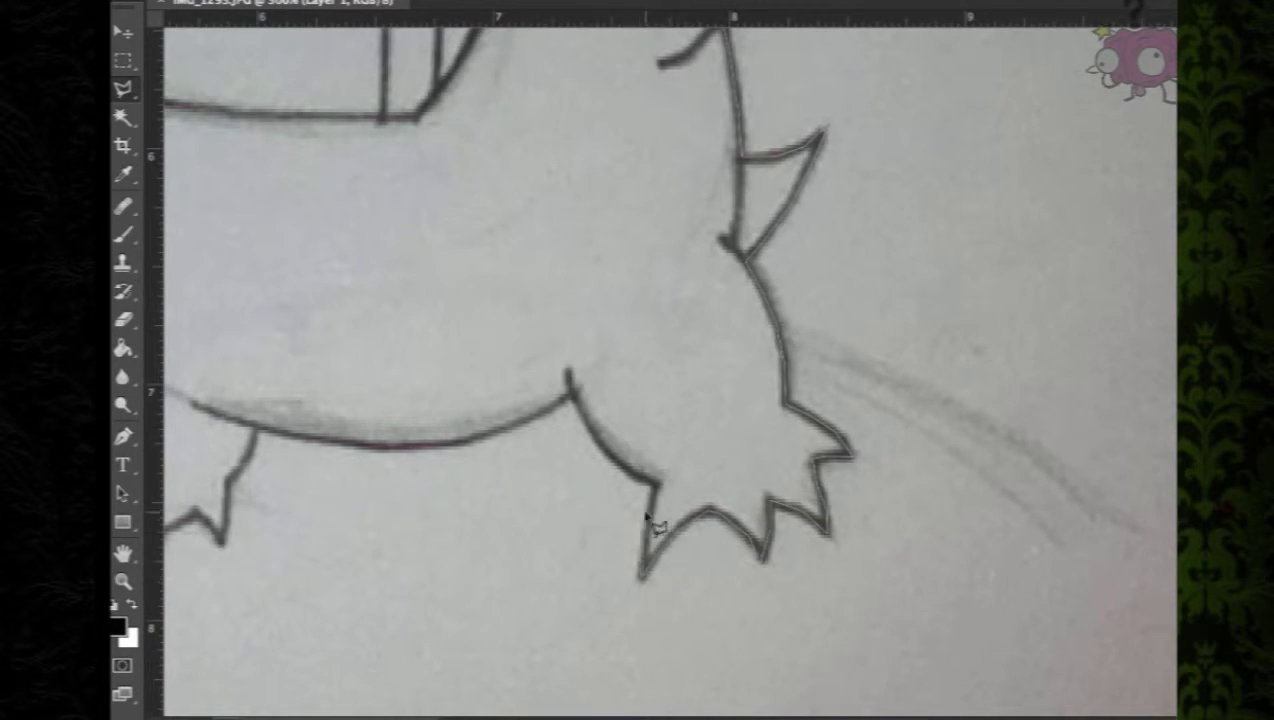
Extend the lasso path up the right-hand foot's inner edge and along the belly's underside to the other leg
left_click(573, 397)
left_click(474, 439)
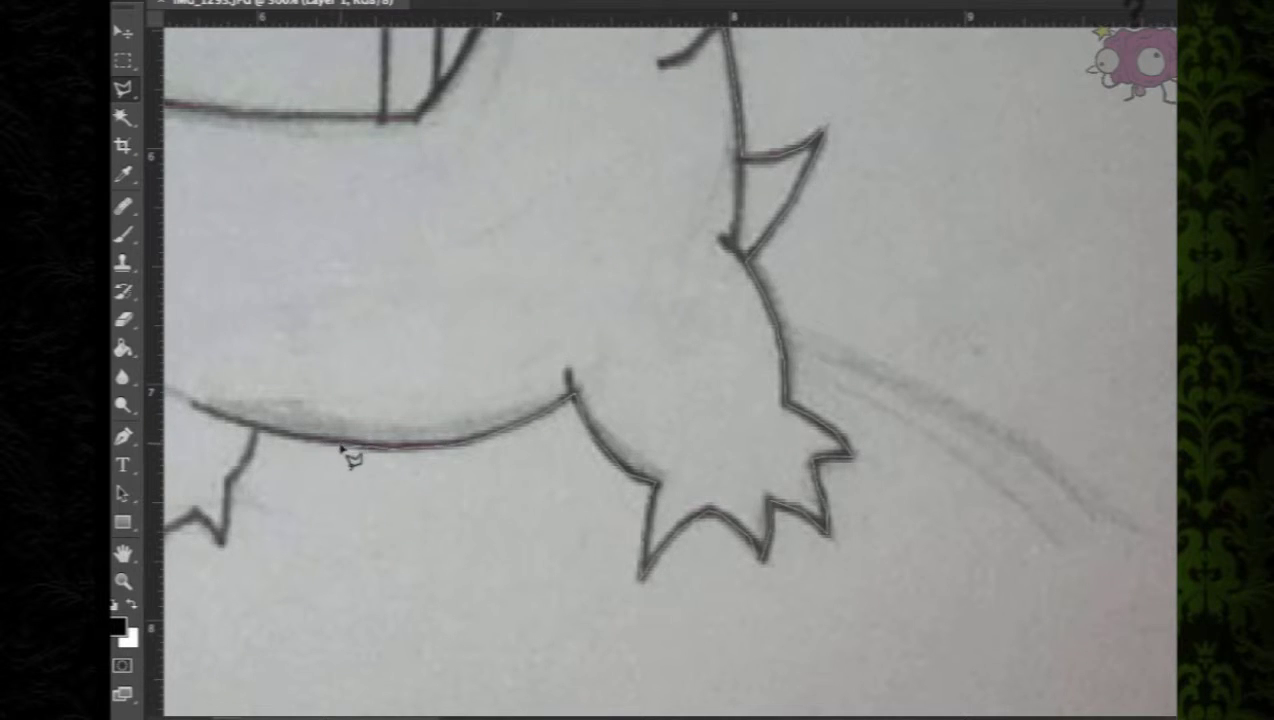
left_click(289, 438)
left_click(256, 431)
Trace the lasso path down the inner leg and around the claws of Gengar's left-hand foot
left_click(229, 482)
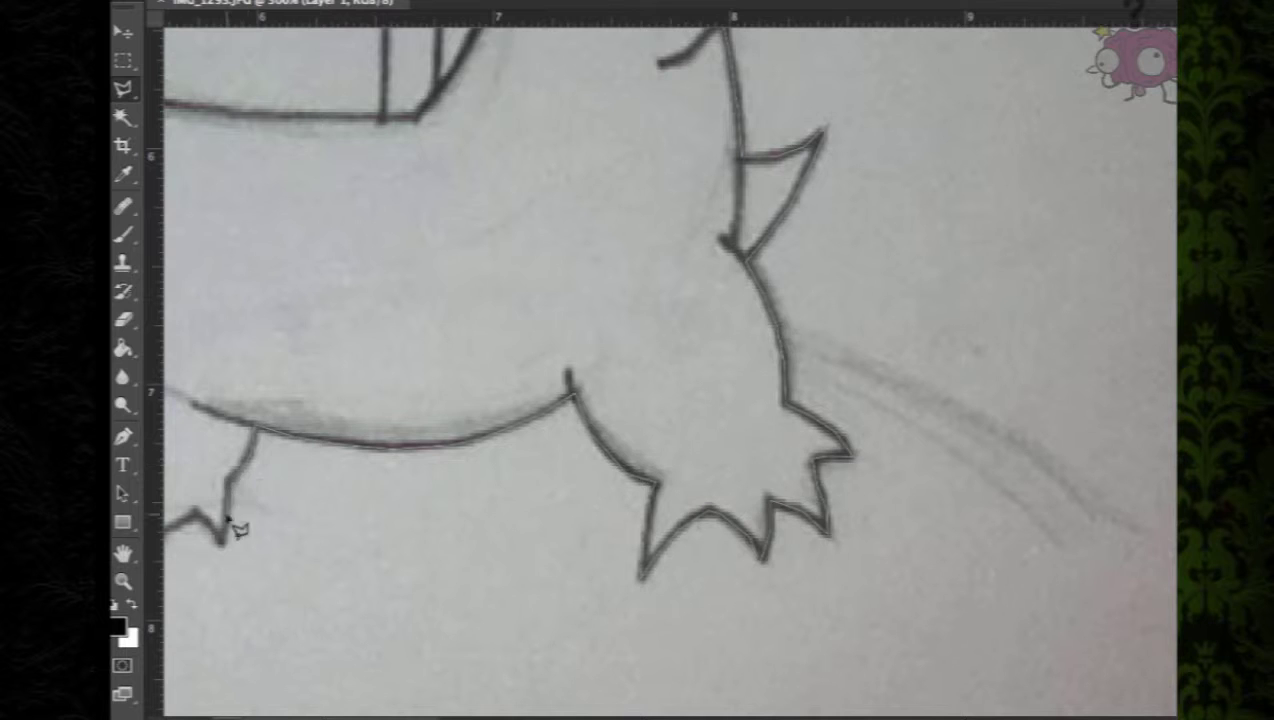
left_click(196, 513)
scroll(198, 516, "left", 3)
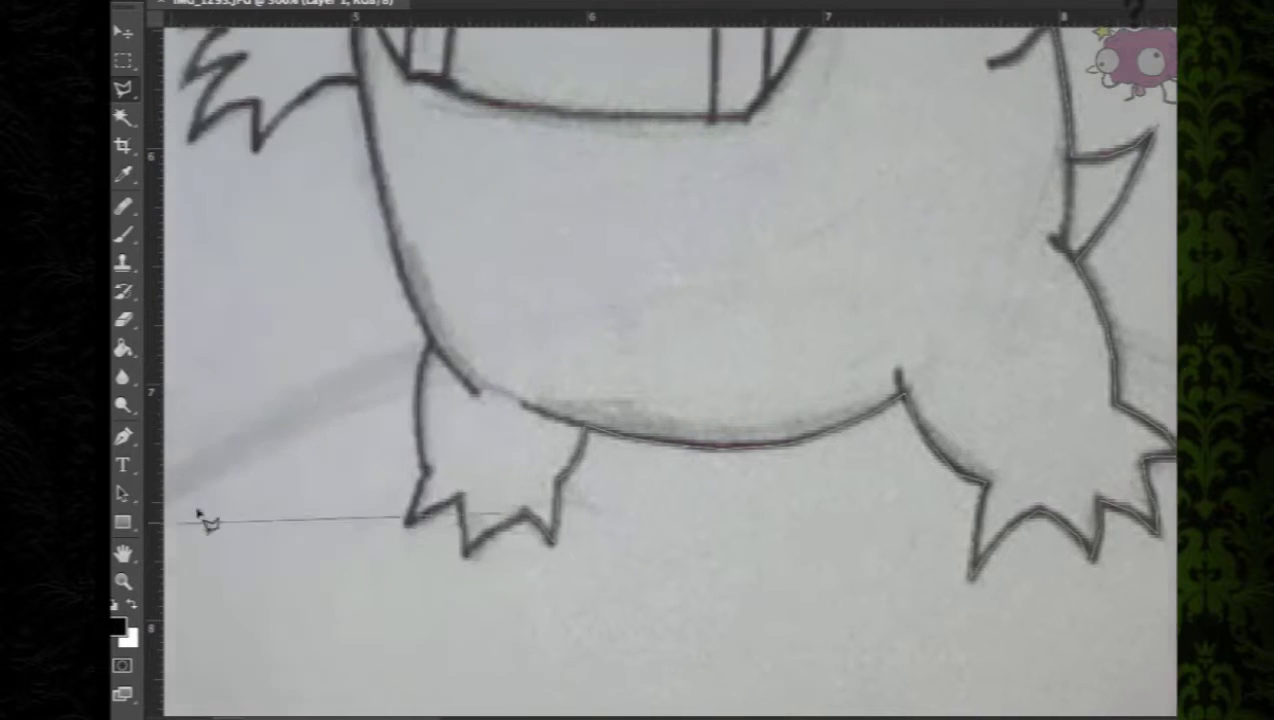
left_click(466, 556)
left_click(460, 497)
left_click(408, 523)
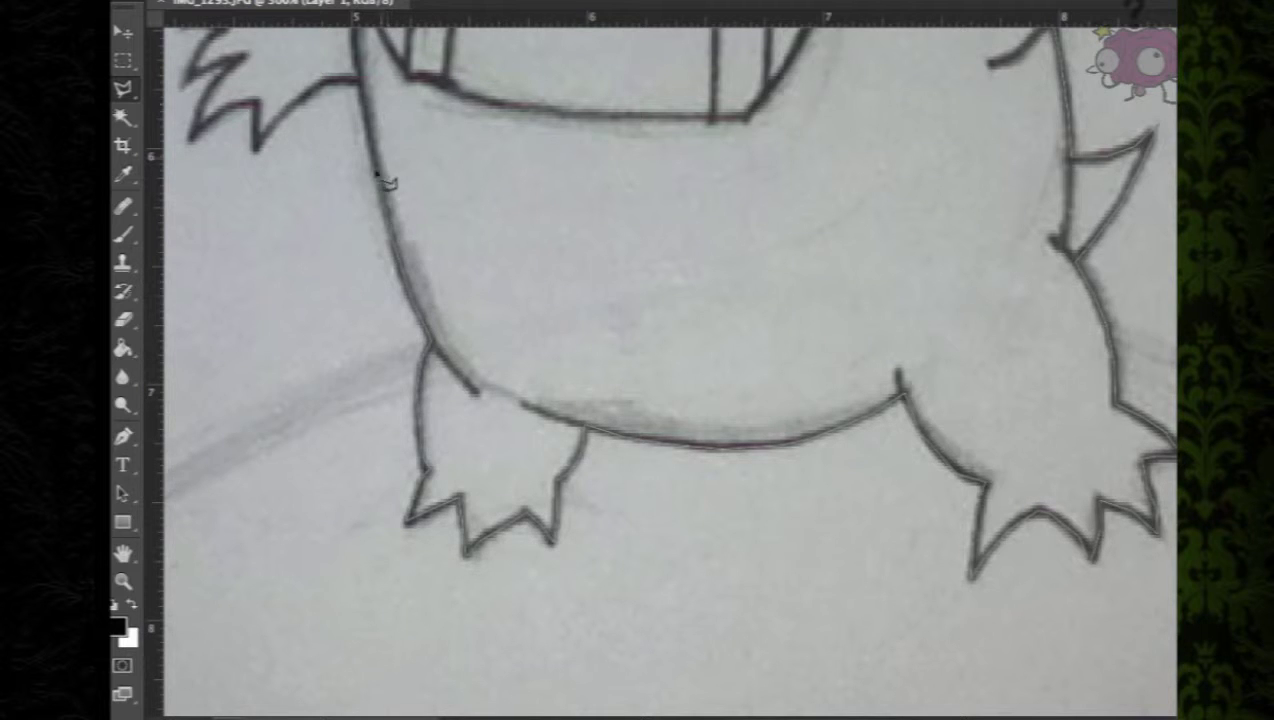
Continue the lasso path along the underside of the left-hand arm and around the claws of its paw
left_click(323, 82)
left_click(281, 114)
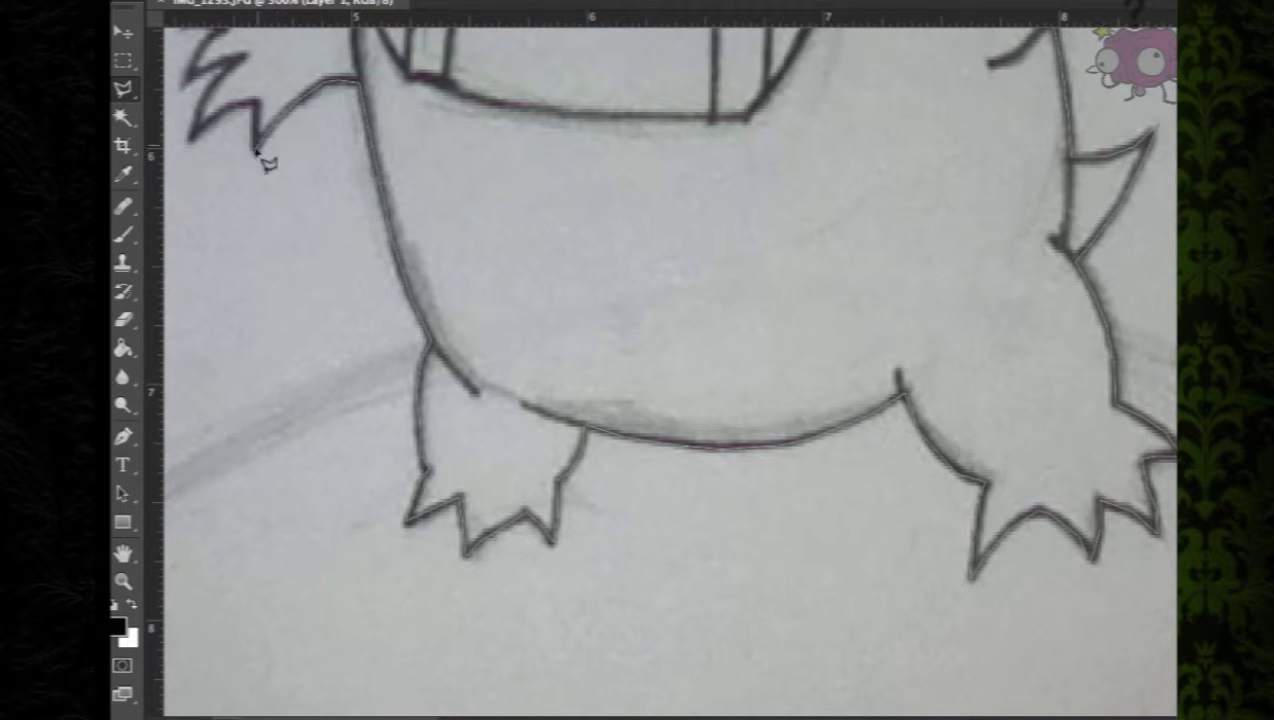
left_click(255, 105)
mouse_move(244, 150)
left_mouse_down()
mouse_move(528, 254)
mouse_move(599, 368)
left_mouse_up()
left_click(583, 322)
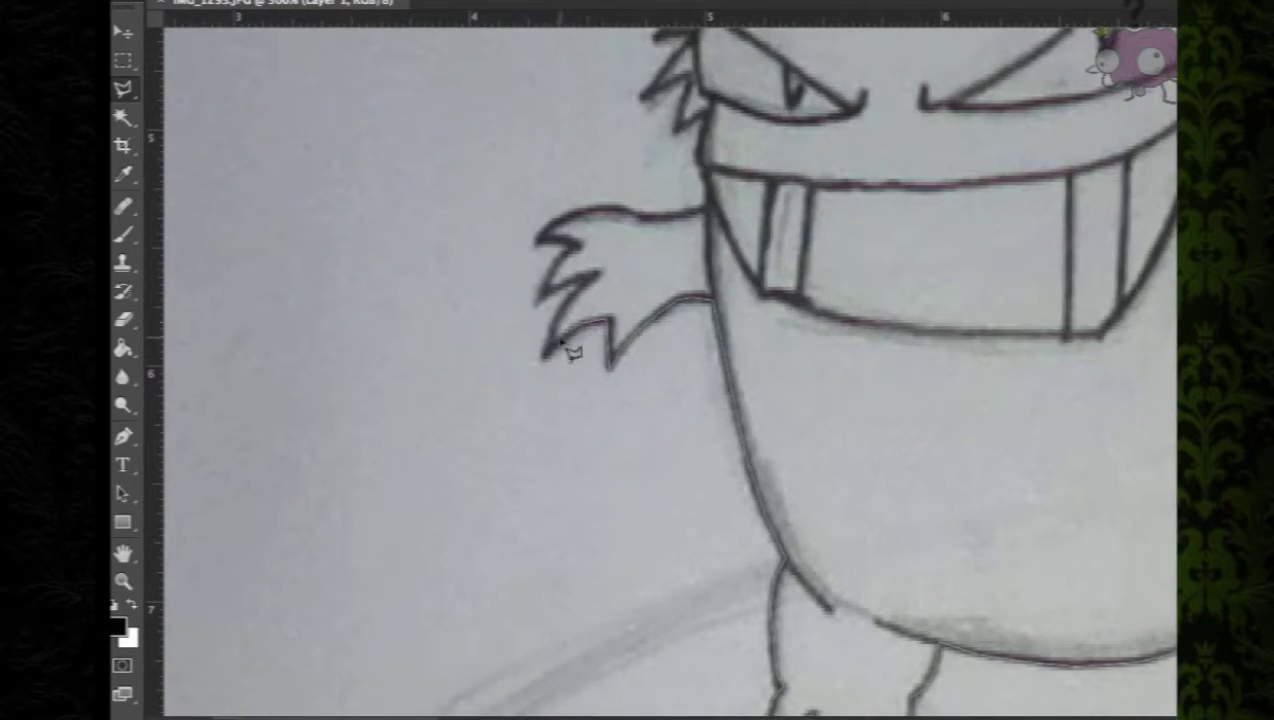
left_click(543, 357)
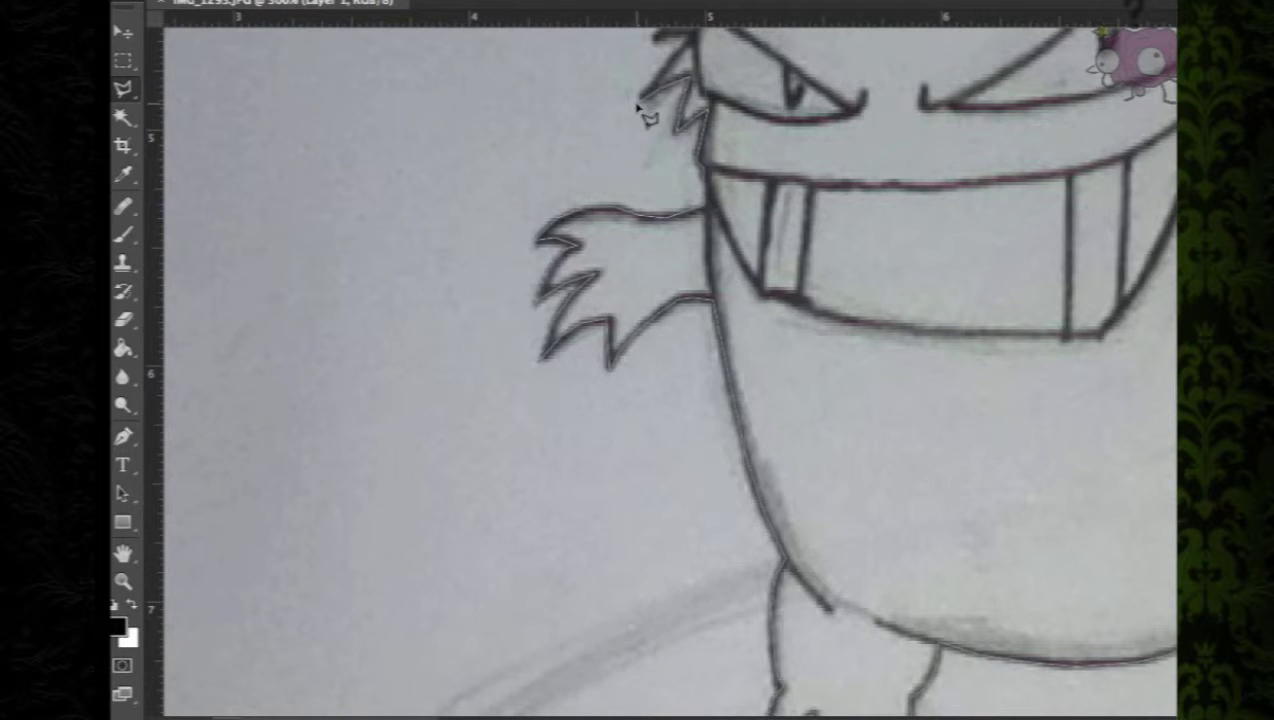
Trace the lasso up the cheek fur to the left ear's outer base and close the selection across the forehead
scroll(648, 114, "up", 3)
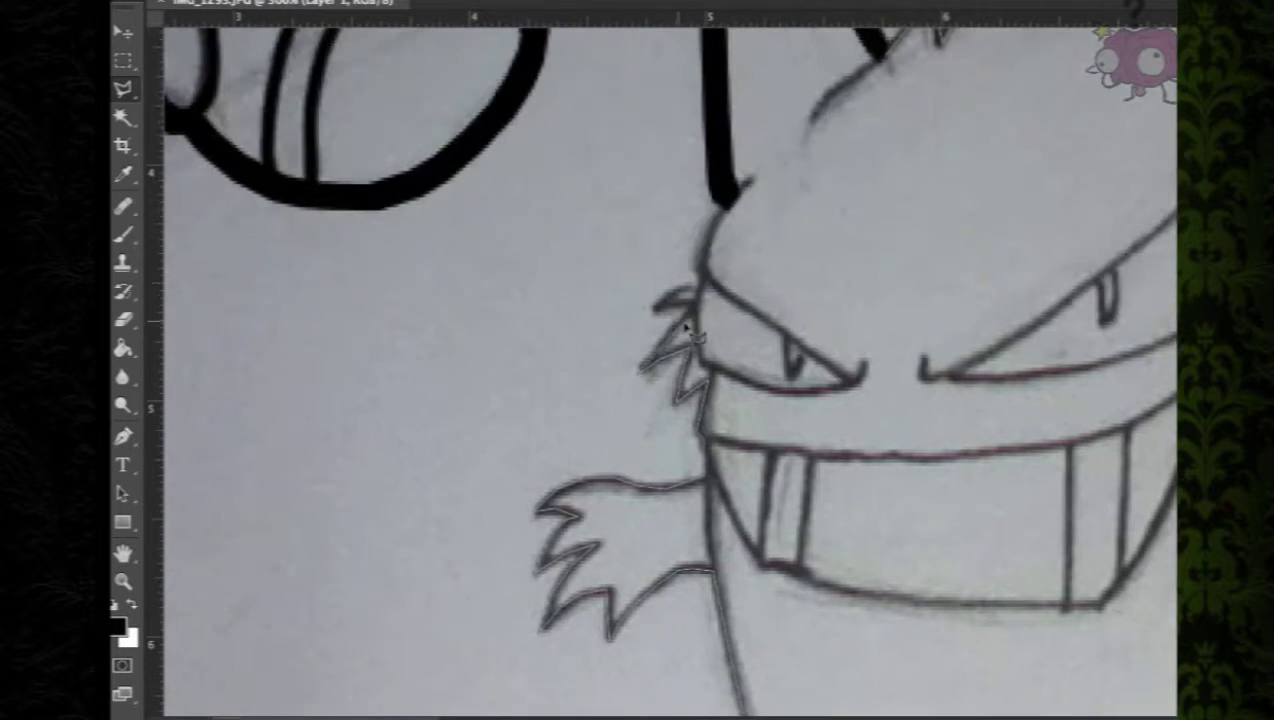
left_click(725, 200)
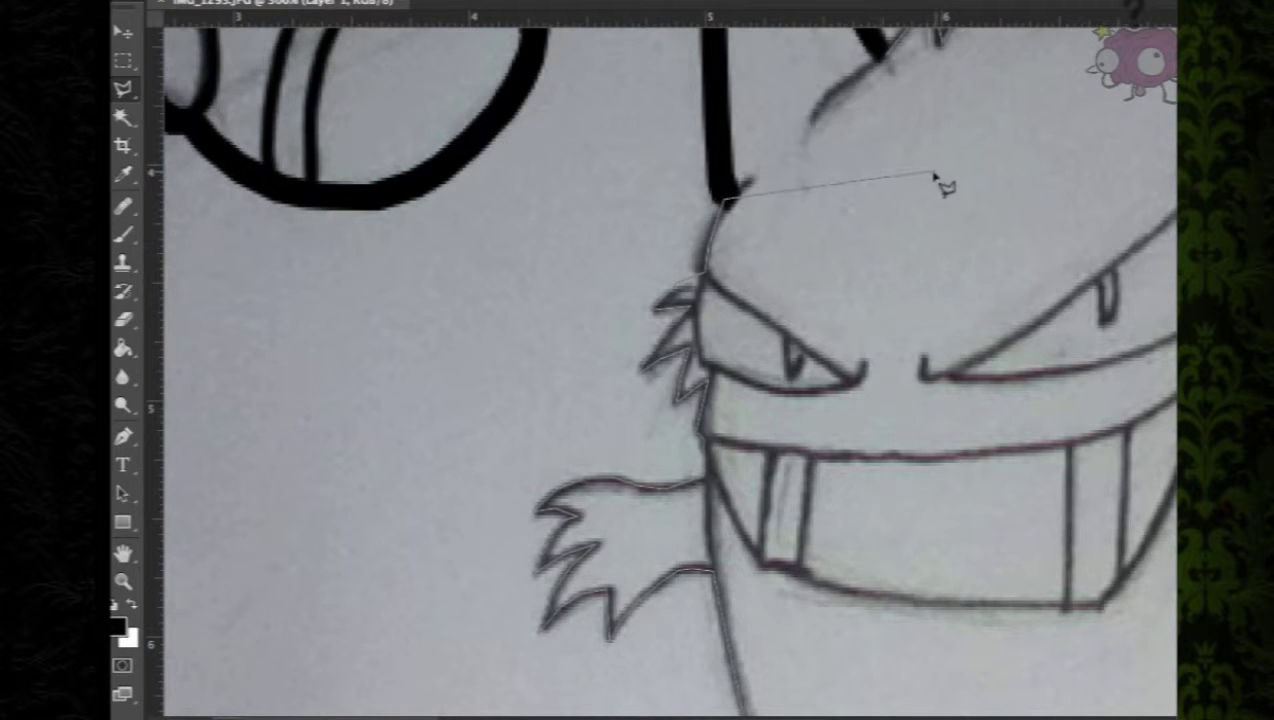
left_click(929, 170)
left_click(888, 58)
right_click(773, 181)
left_click(842, 255)
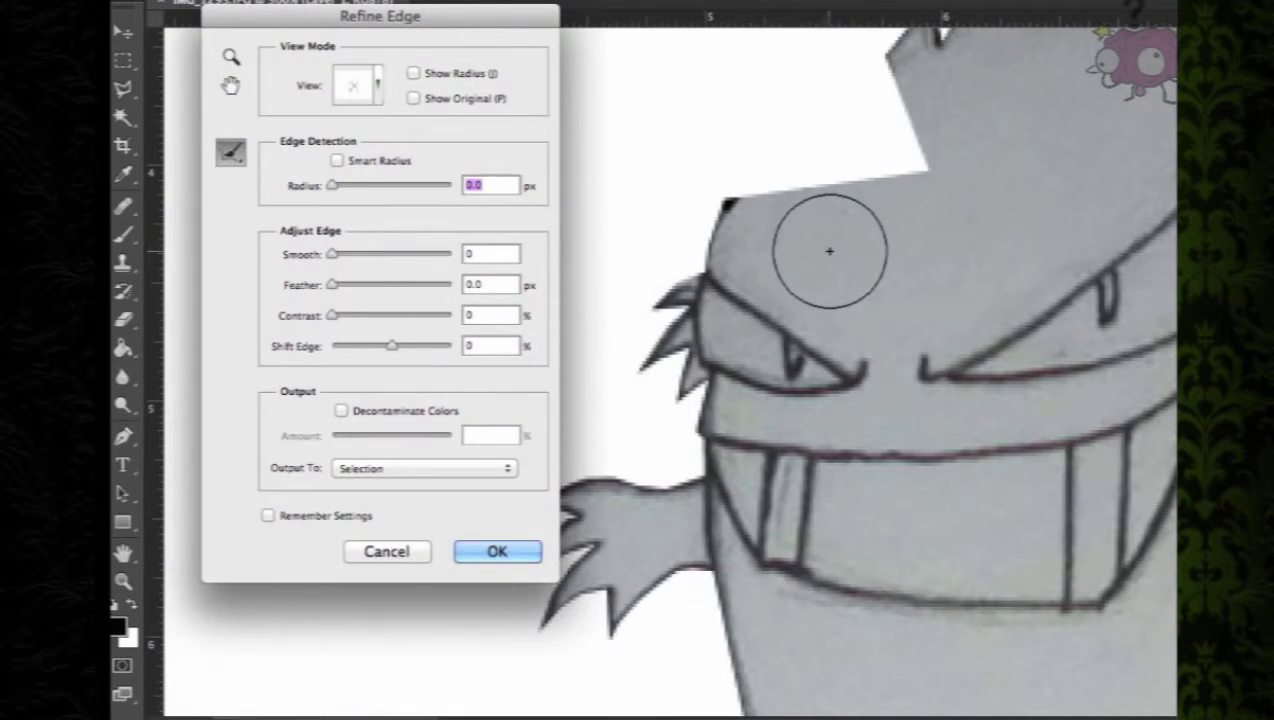
left_click(403, 553)
Stroke the body selection in black, deselect it, and erase the closing line across the forehead
right_click(793, 280)
left_click(850, 596)
left_click(950, 193)
key("ctrl+d")
key("e")
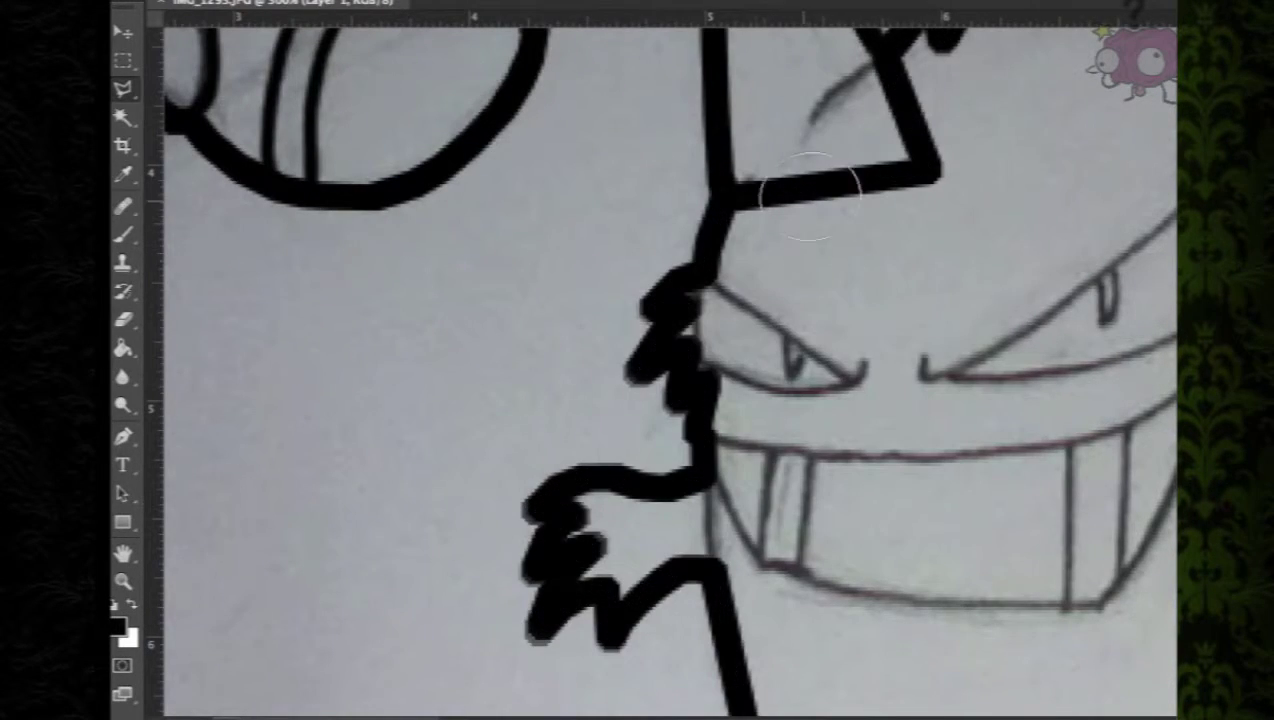
mouse_move(786, 205)
left_mouse_down()
mouse_move(886, 177)
mouse_move(906, 100)
left_mouse_up()
Brush the left-hand eye with its pupil in black and fill in the body edge where the left-hand arm joins
key("l")
left_click(123, 234)
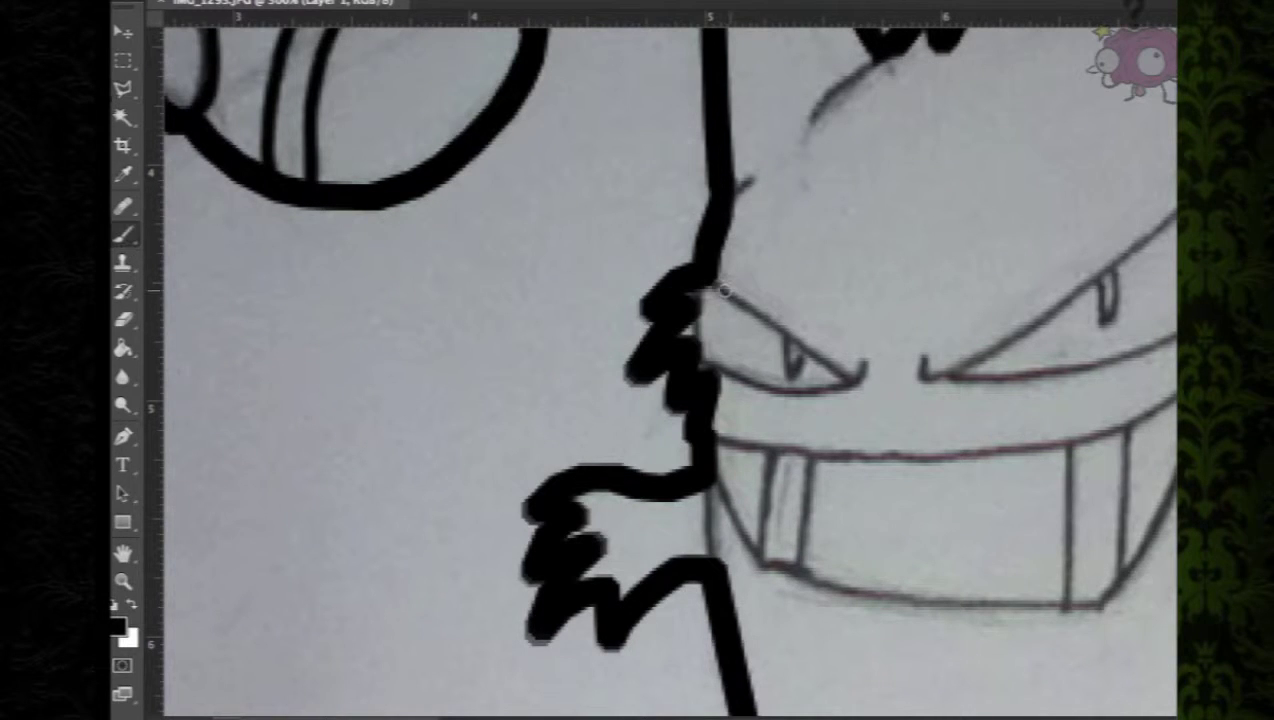
mouse_move(700, 366)
left_mouse_down()
mouse_move(802, 392)
mouse_move(853, 385)
left_mouse_up()
mouse_move(700, 282)
left_mouse_down()
mouse_move(855, 382)
mouse_move(872, 358)
left_mouse_up()
left_click_drag(790, 340, 792, 375)
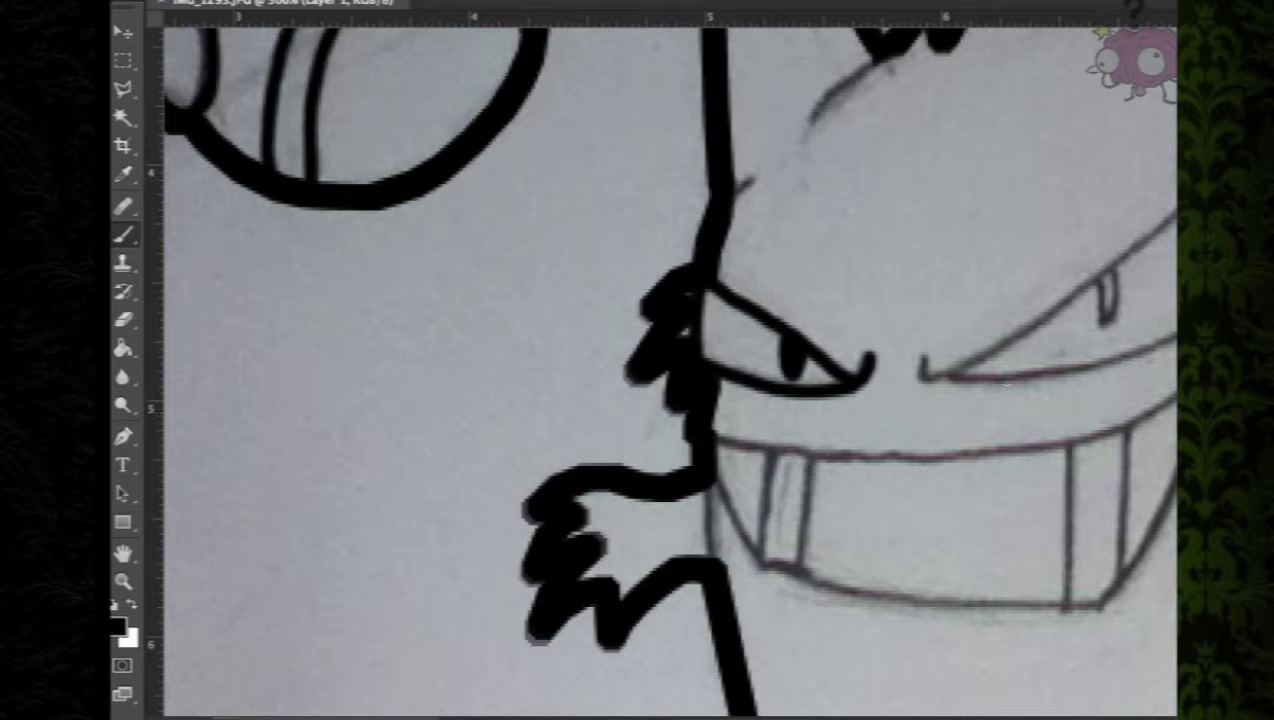
left_click_drag(715, 563, 706, 488)
left_click_drag(706, 488, 714, 569)
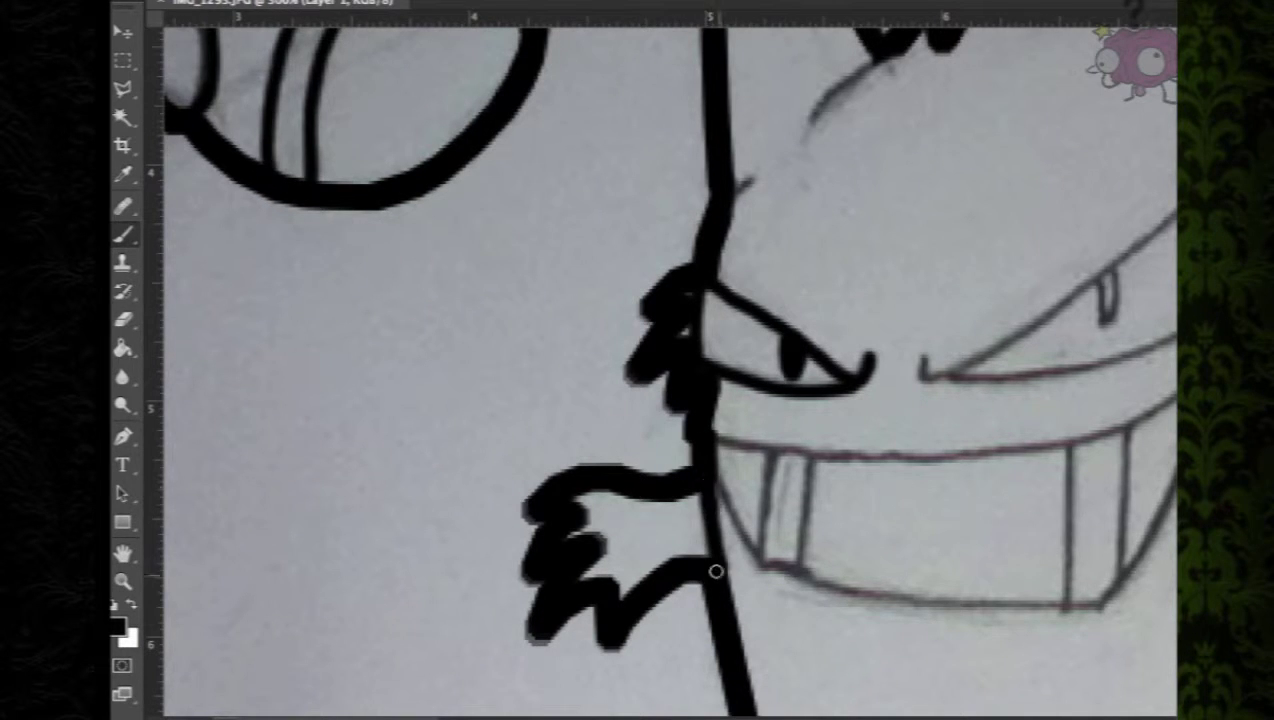
Brush over Gengar's grin in black, including the mouth outline, the cheek crease and the vertical tooth lines
left_click_drag(700, 717, 816, 717)
mouse_move(447, 440)
left_mouse_down()
mouse_move(630, 459)
mouse_move(763, 449)
mouse_move(853, 427)
mouse_move(925, 378)
mouse_move(952, 326)
mouse_move(970, 366)
left_mouse_up()
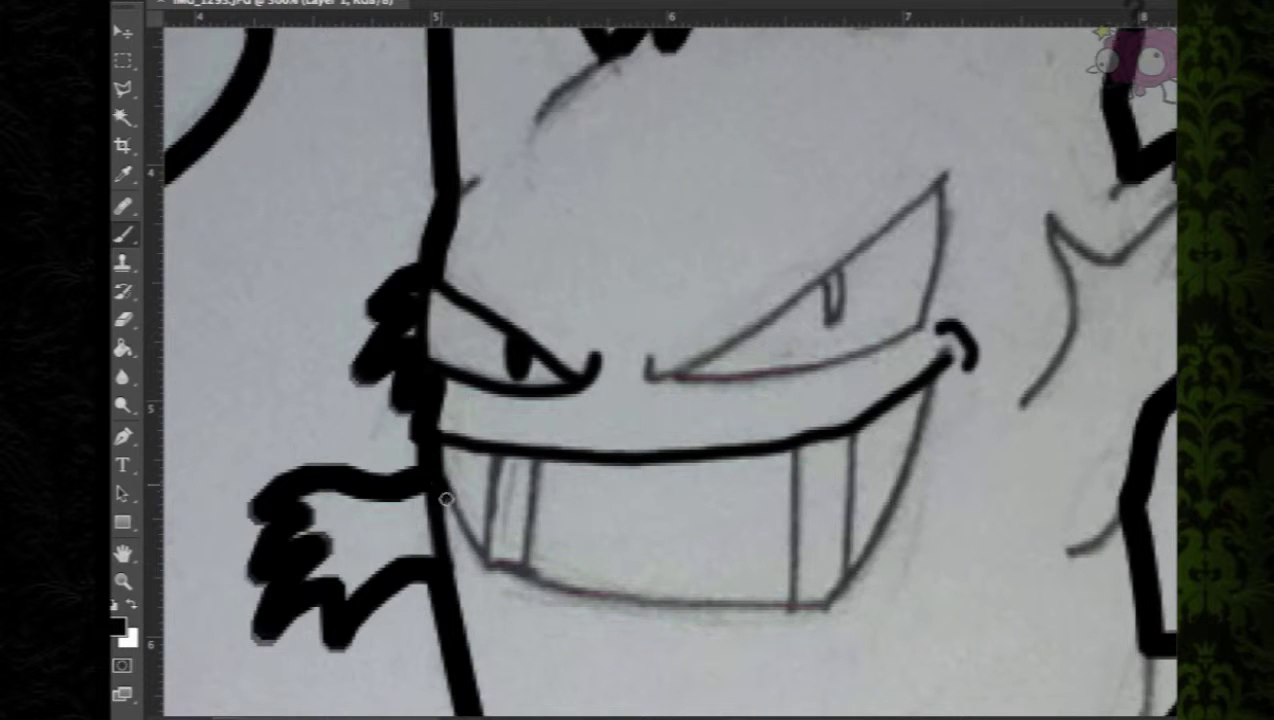
mouse_move(446, 498)
left_mouse_down()
mouse_move(483, 551)
mouse_move(544, 577)
mouse_move(835, 600)
left_mouse_up()
mouse_move(938, 372)
left_mouse_down()
mouse_move(891, 509)
mouse_move(835, 600)
left_mouse_up()
left_click_drag(795, 440, 797, 598)
left_click_drag(850, 432, 838, 594)
left_click_drag(530, 452, 528, 537)
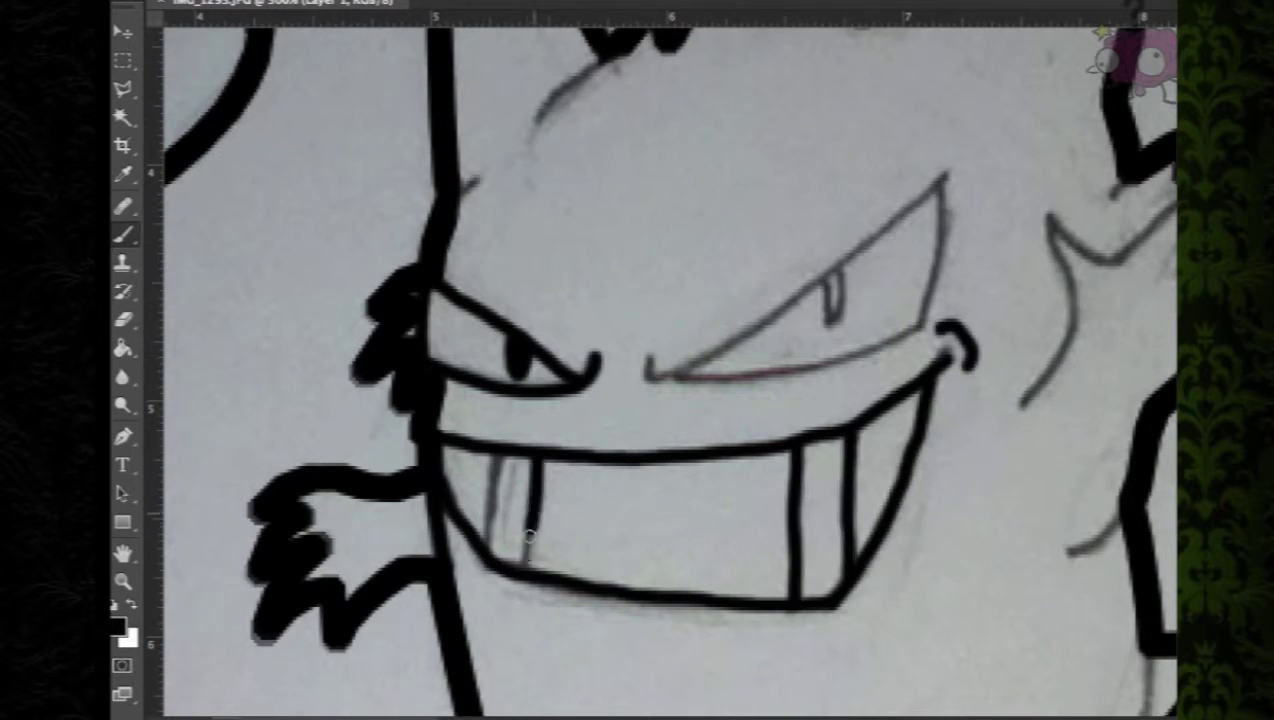
left_click_drag(492, 456, 484, 556)
Brush the right-hand eye's outline and its narrow pupil in black
mouse_move(644, 346)
left_mouse_down()
mouse_move(646, 378)
mouse_move(859, 255)
mouse_move(950, 165)
left_mouse_up()
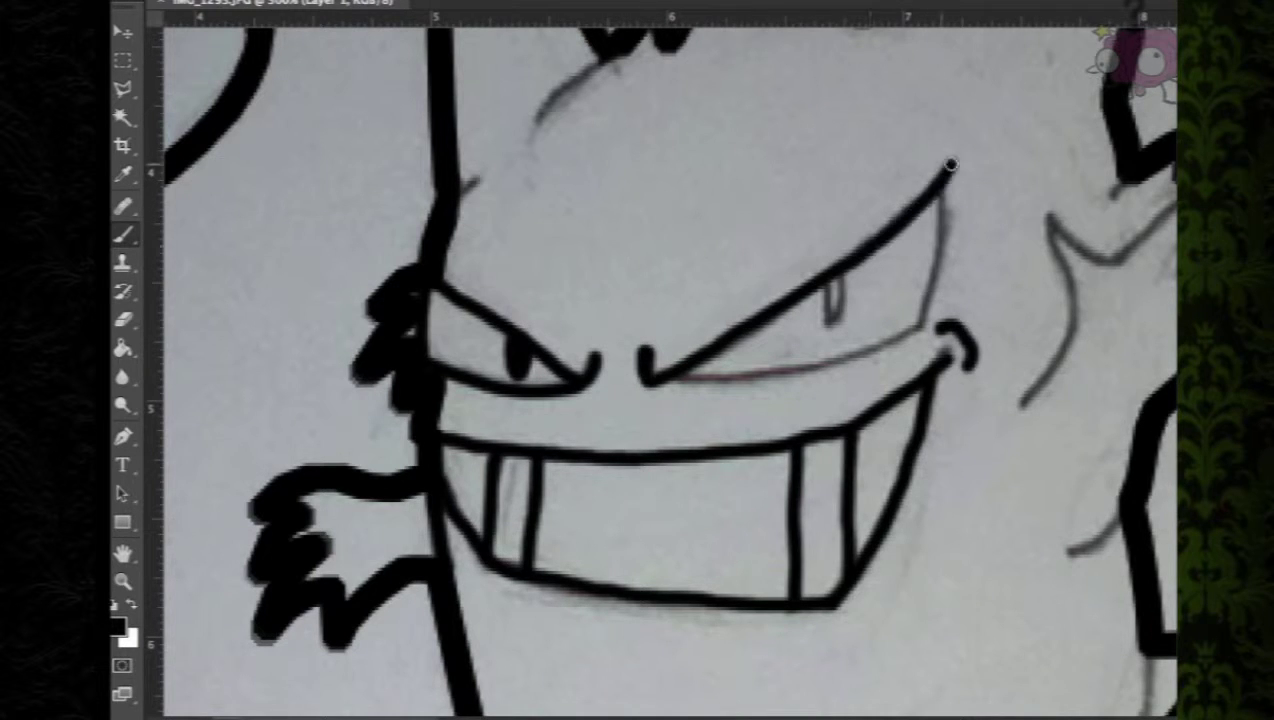
mouse_move(662, 386)
left_mouse_down()
mouse_move(903, 337)
mouse_move(945, 182)
left_mouse_up()
mouse_move(828, 282)
left_mouse_down()
mouse_move(835, 318)
mouse_move(834, 281)
left_mouse_up()
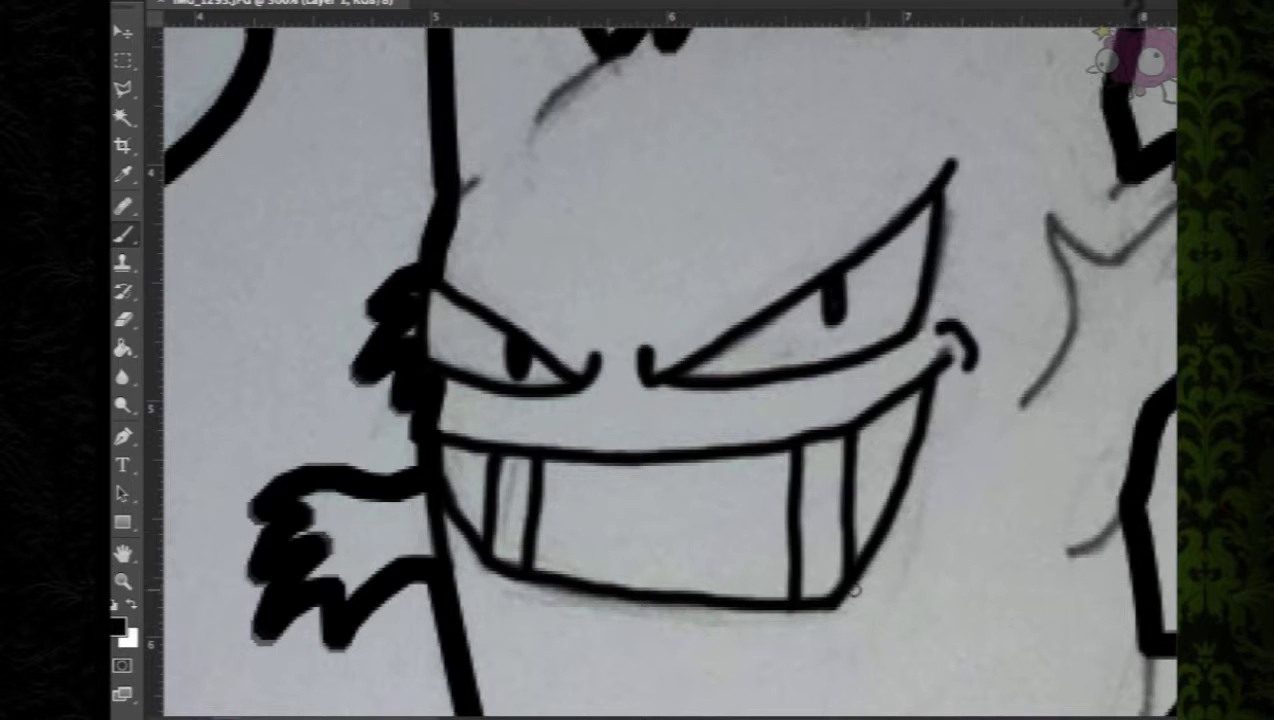
Brush the short black lines that extend inward from the bases of both ears
scroll(852, 590, "up", 5)
left_click_drag(614, 338, 532, 406)
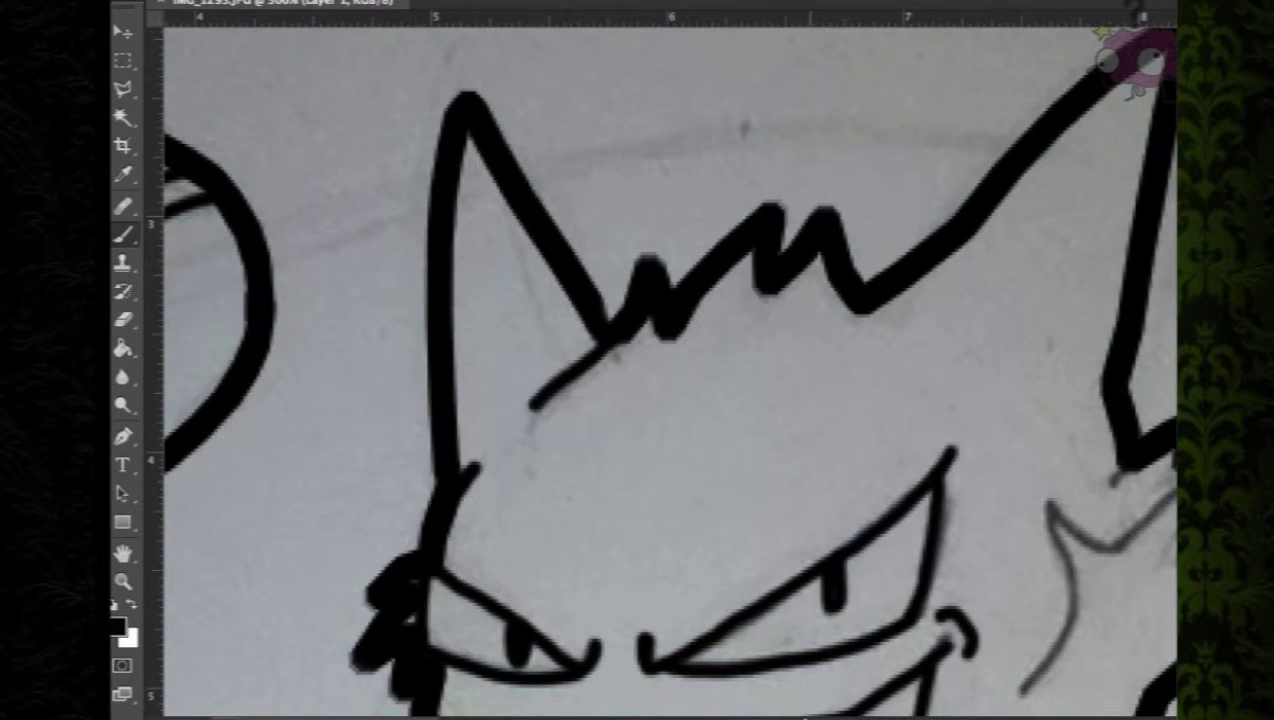
scroll(734, 455, "right", 6)
left_click_drag(736, 455, 705, 488)
Brush the inner finger lines of the raised right-hand paw and the crease beneath its arm
mouse_move(622, 690)
left_mouse_down()
mouse_move(672, 620)
mouse_move(650, 524)
mouse_move(666, 512)
mouse_move(715, 543)
mouse_move(792, 479)
mouse_move(791, 517)
mouse_move(844, 548)
left_mouse_up()
scroll(845, 540, "down", 6)
left_click_drag(726, 405, 669, 457)
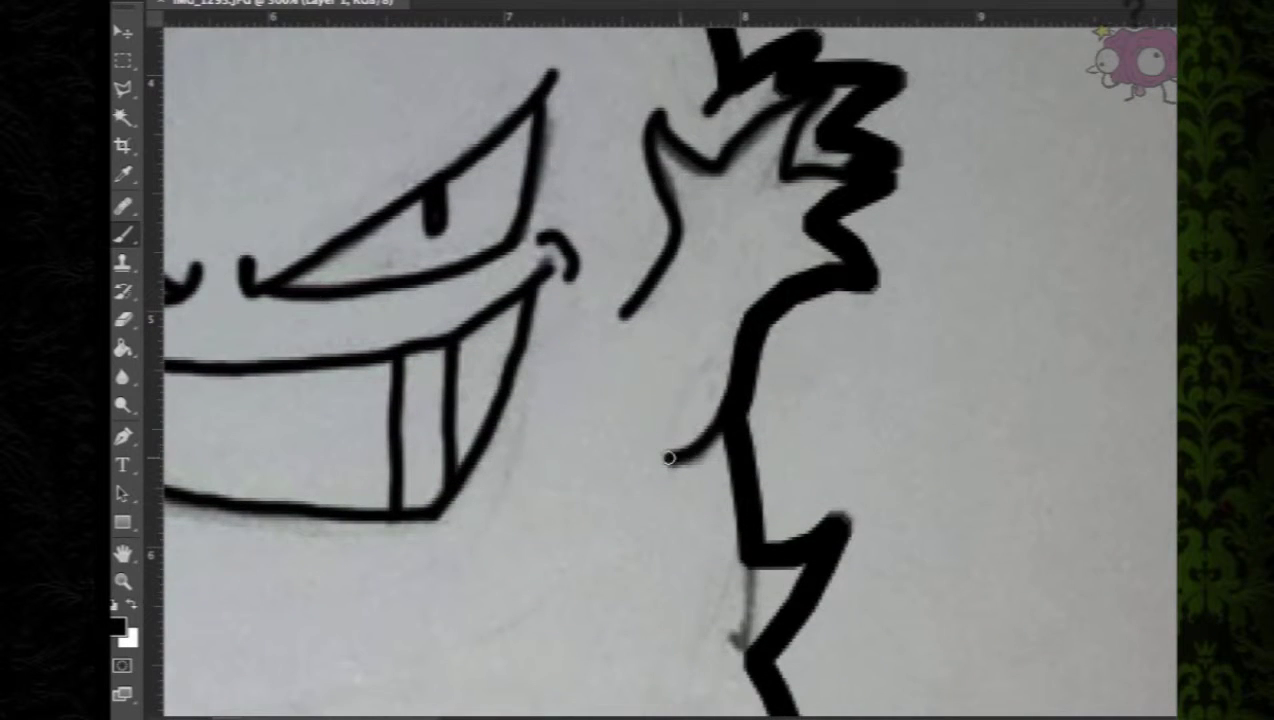
Brush the body edge at the tail base, the right-hand leg crease and the belly line ends above the left-hand foot
left_click_drag(745, 658, 753, 549)
scroll(976, 485, "down", 6)
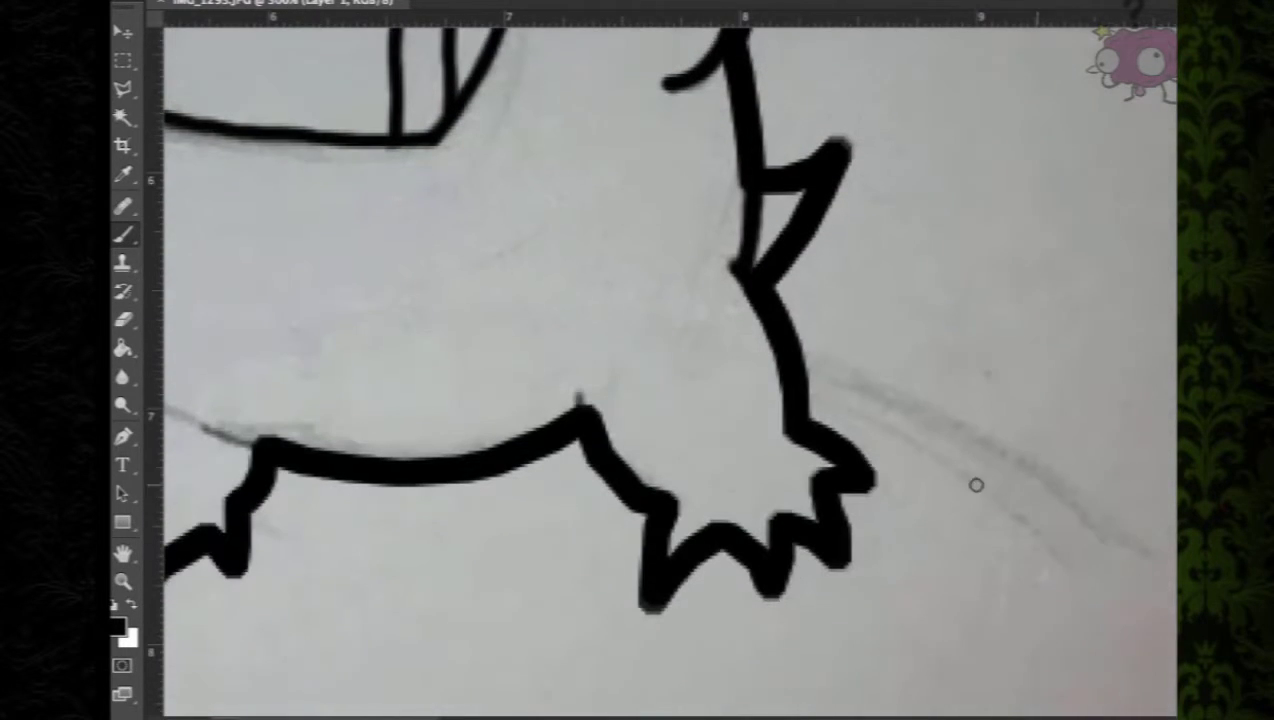
left_click_drag(591, 421, 583, 390)
scroll(577, 348, "left", 8)
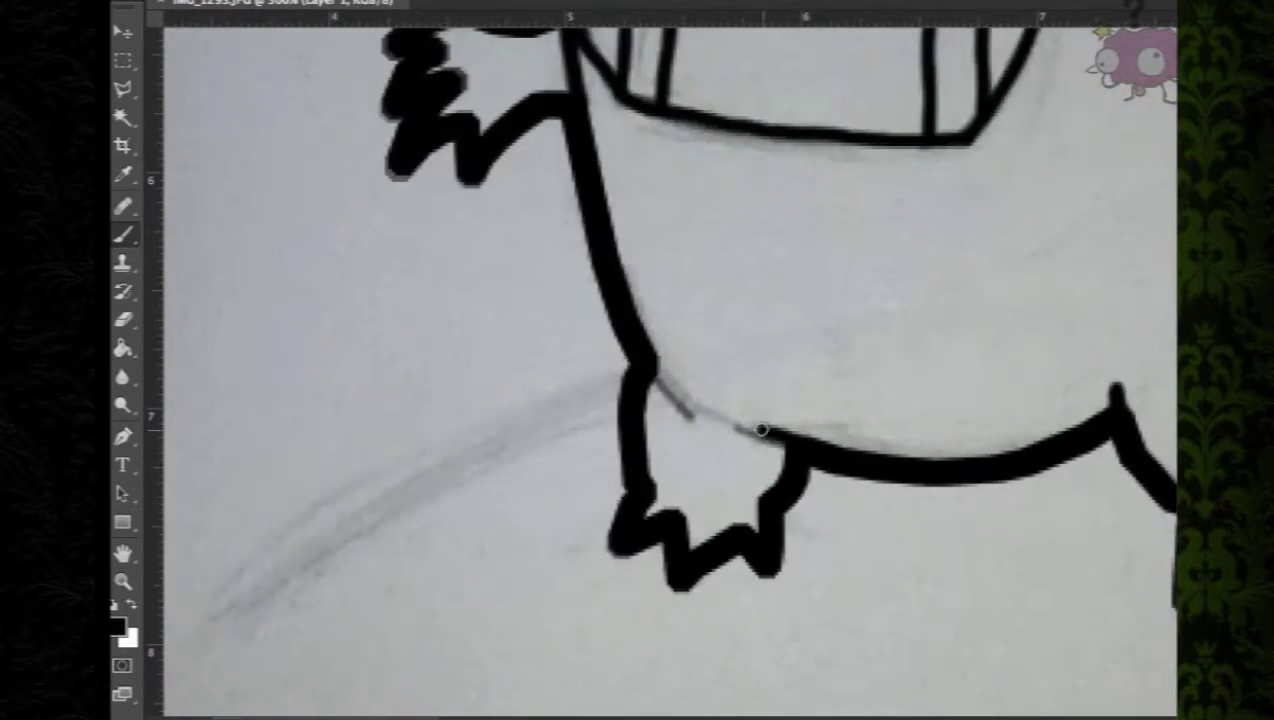
left_click_drag(645, 361, 684, 398)
Set the eraser to 1 px with 100% hardness and sharpen the claws of the left-hand paw
scroll(946, 405, "up", 2)
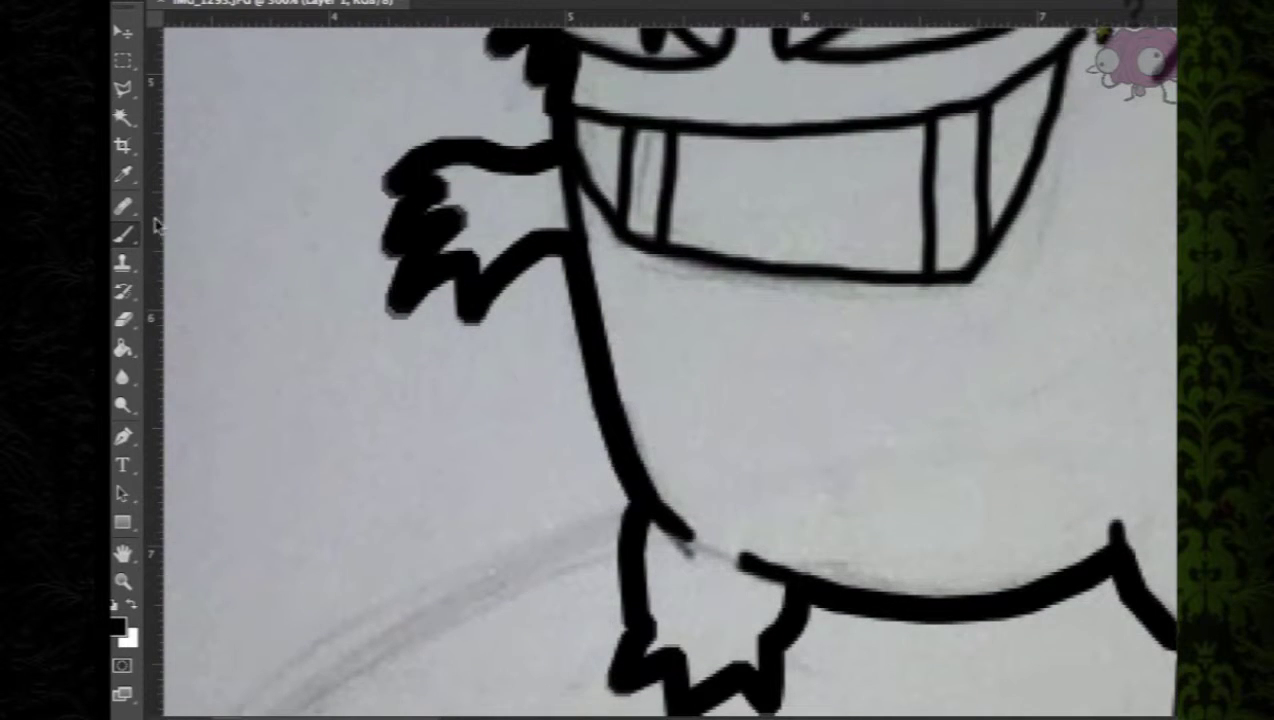
left_click(123, 320)
left_click(182, 2)
left_click(235, 37)
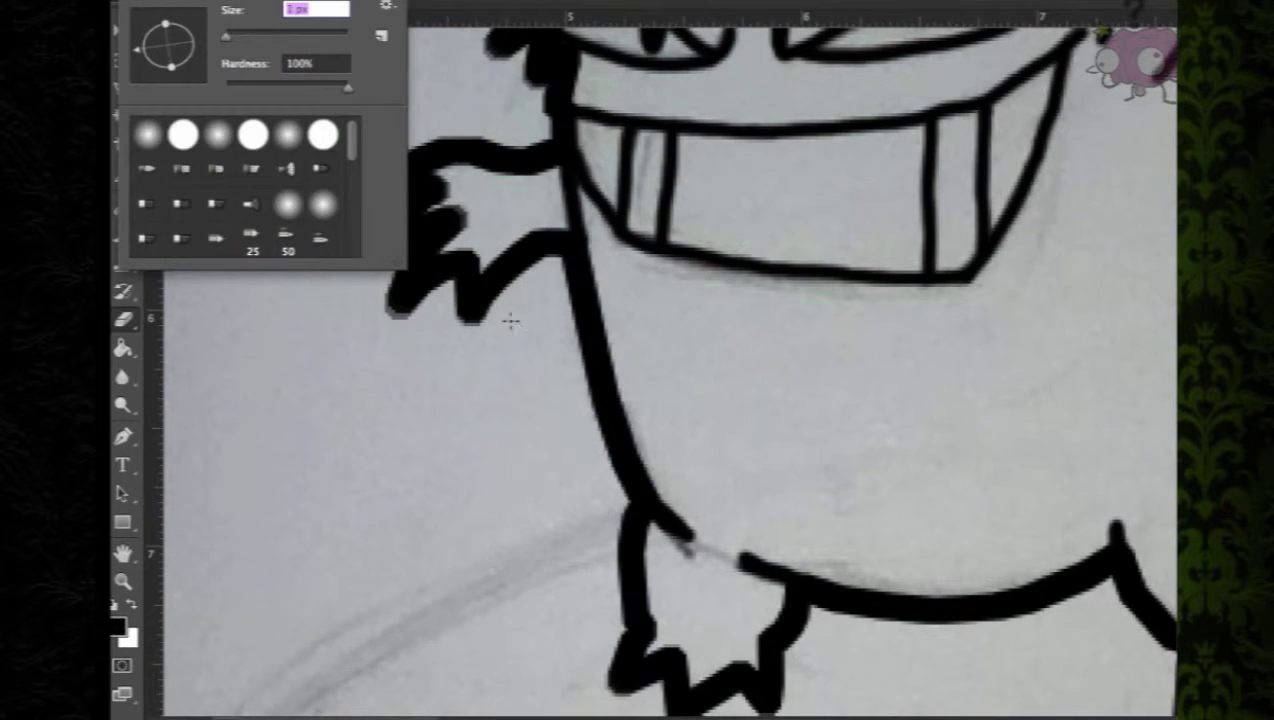
mouse_move(508, 318)
left_mouse_down()
mouse_move(469, 333)
mouse_move(486, 310)
left_mouse_up()
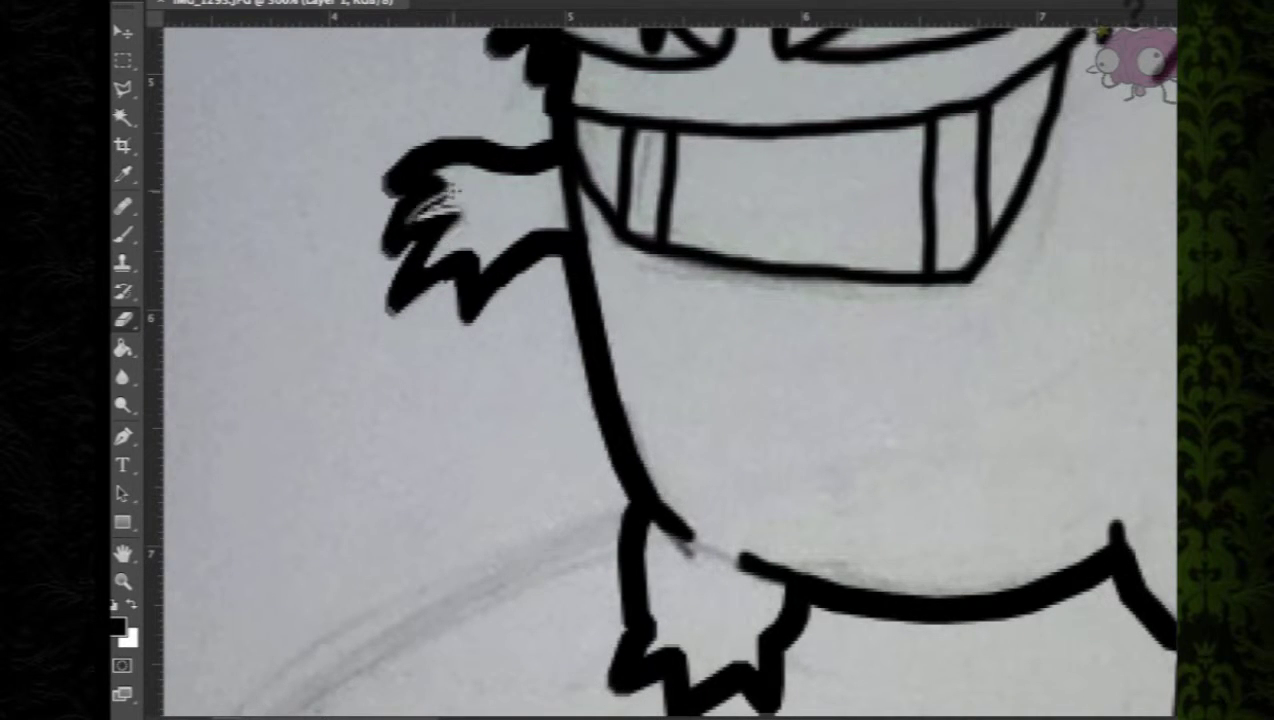
left_click_drag(451, 195, 410, 200)
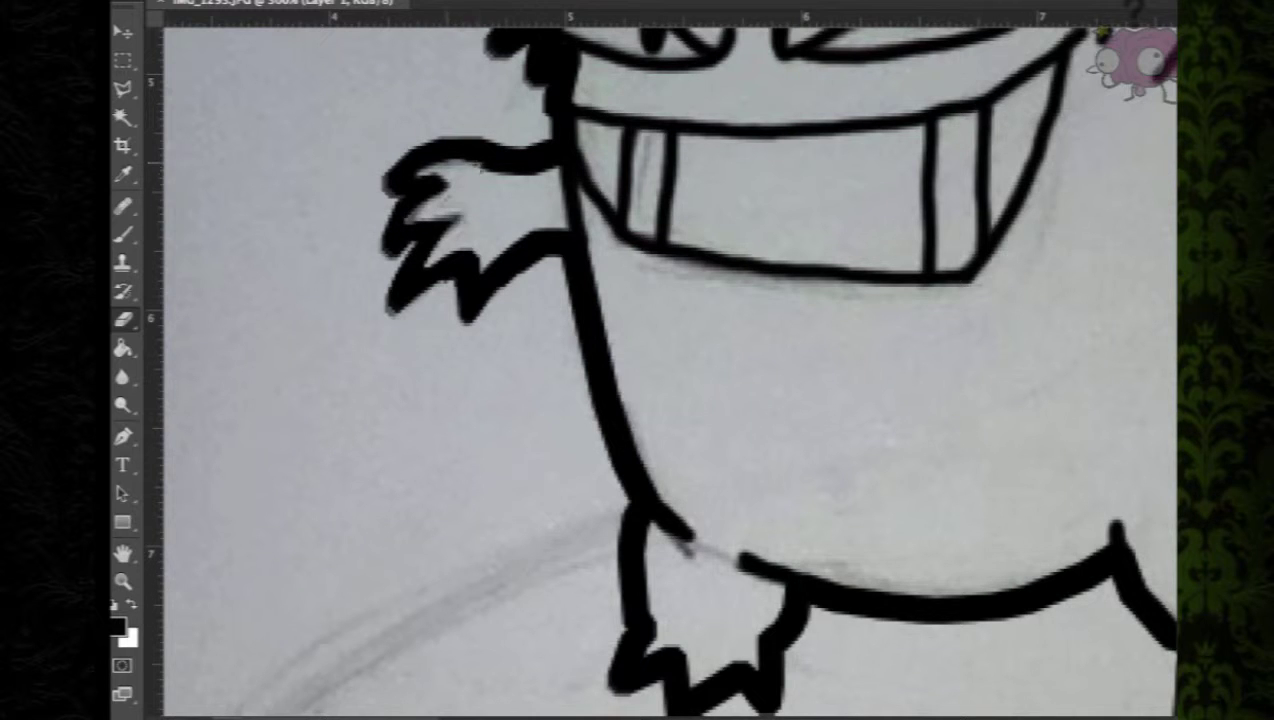
Erase the rounded stroke edges to sharpen the cheek fur, the raised paw's claws and the foot claws
scroll(1150, 420, "up", 5)
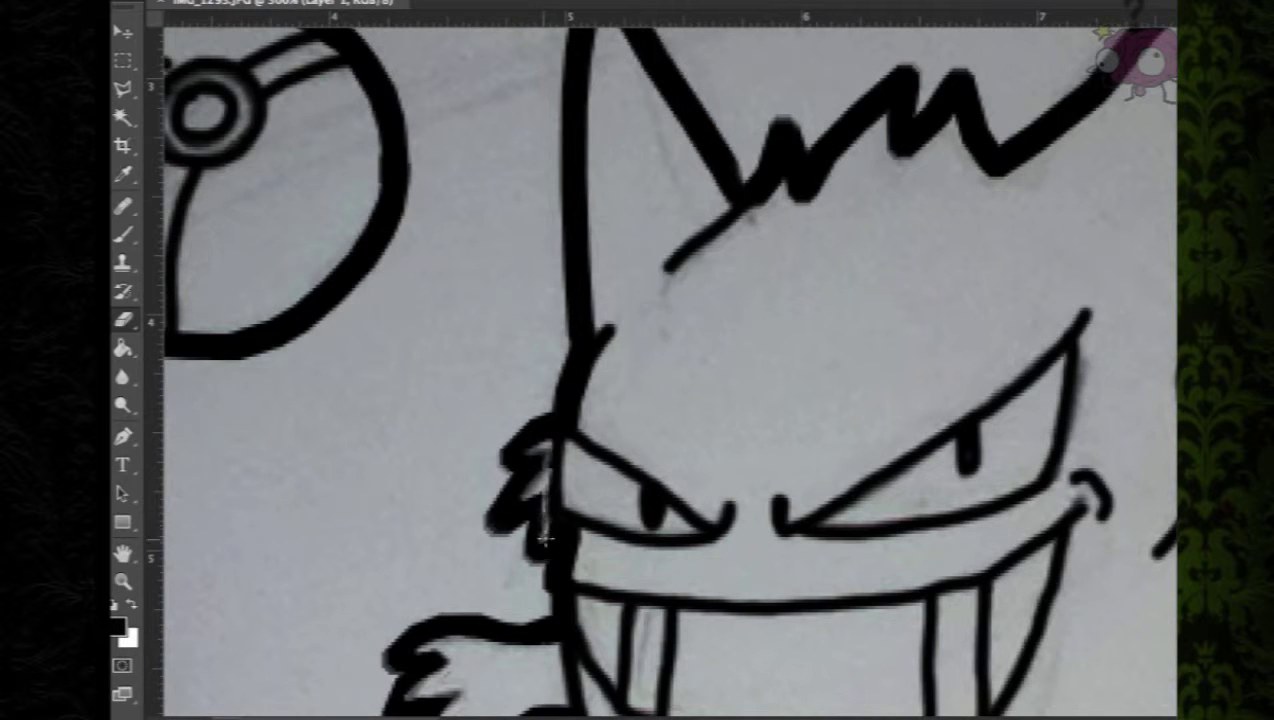
scroll(741, 671, "right", 5)
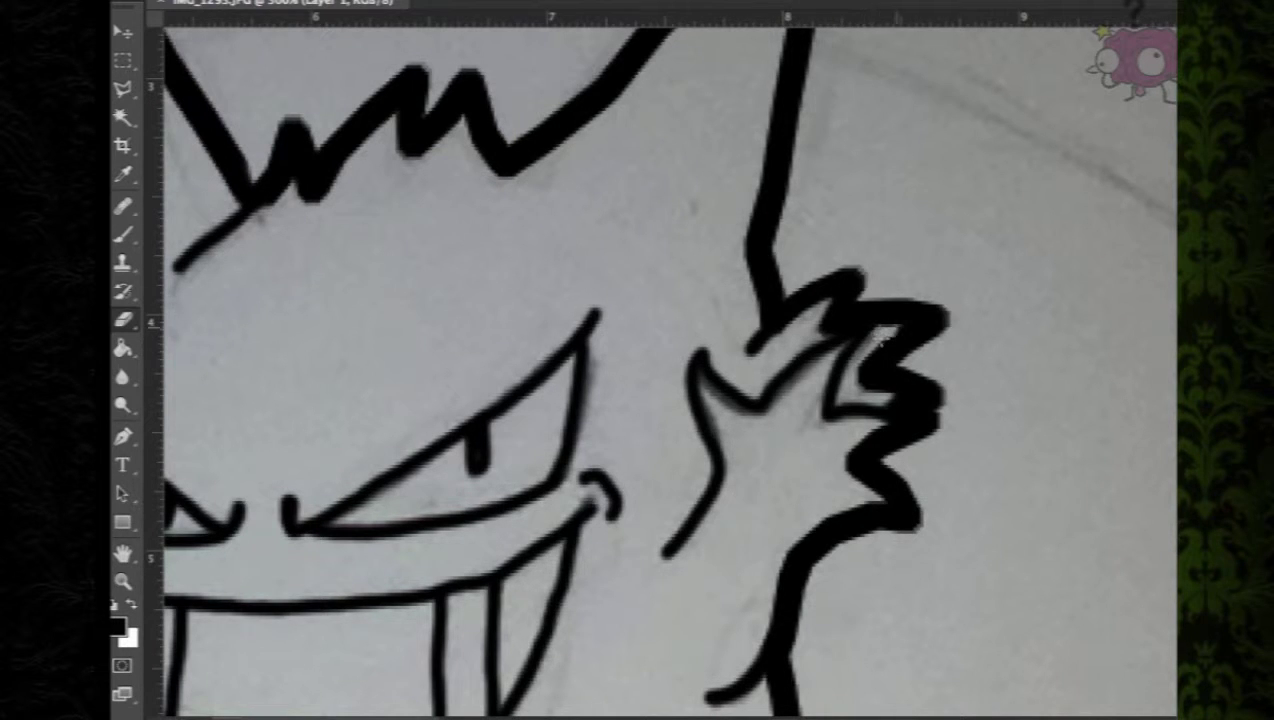
scroll(782, 465, "down", 5)
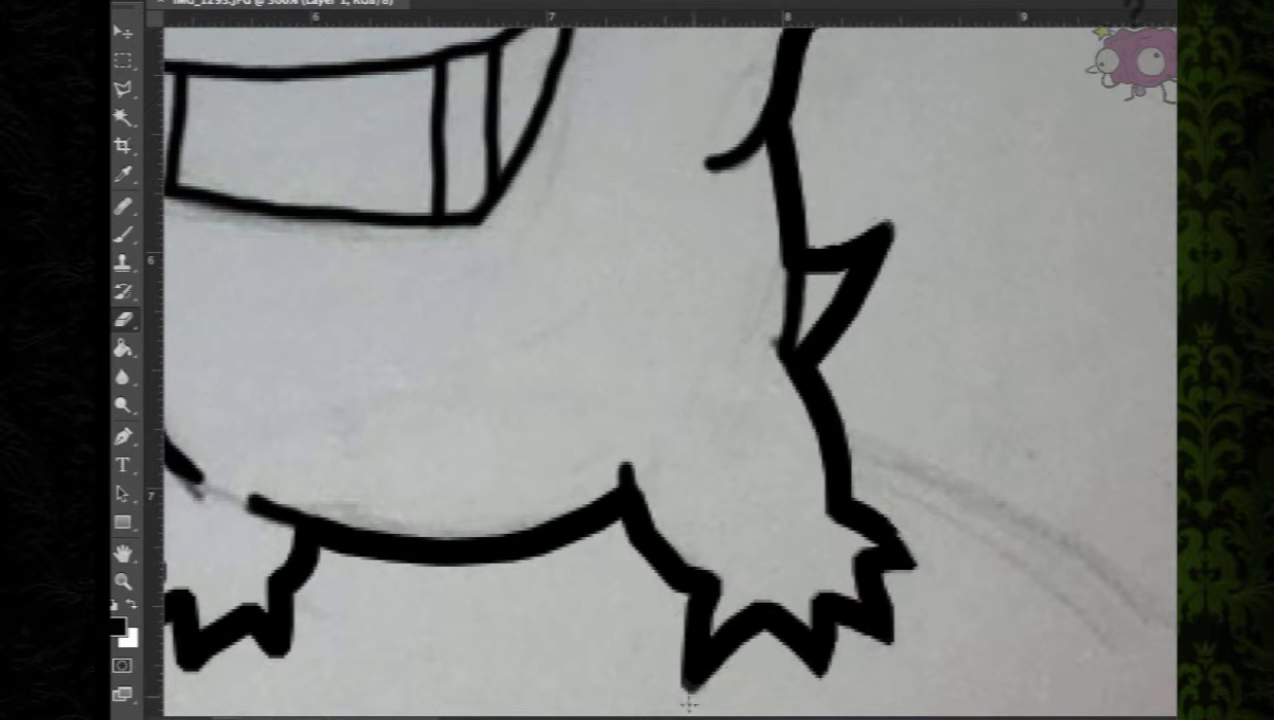
scroll(546, 582, "left", 3)
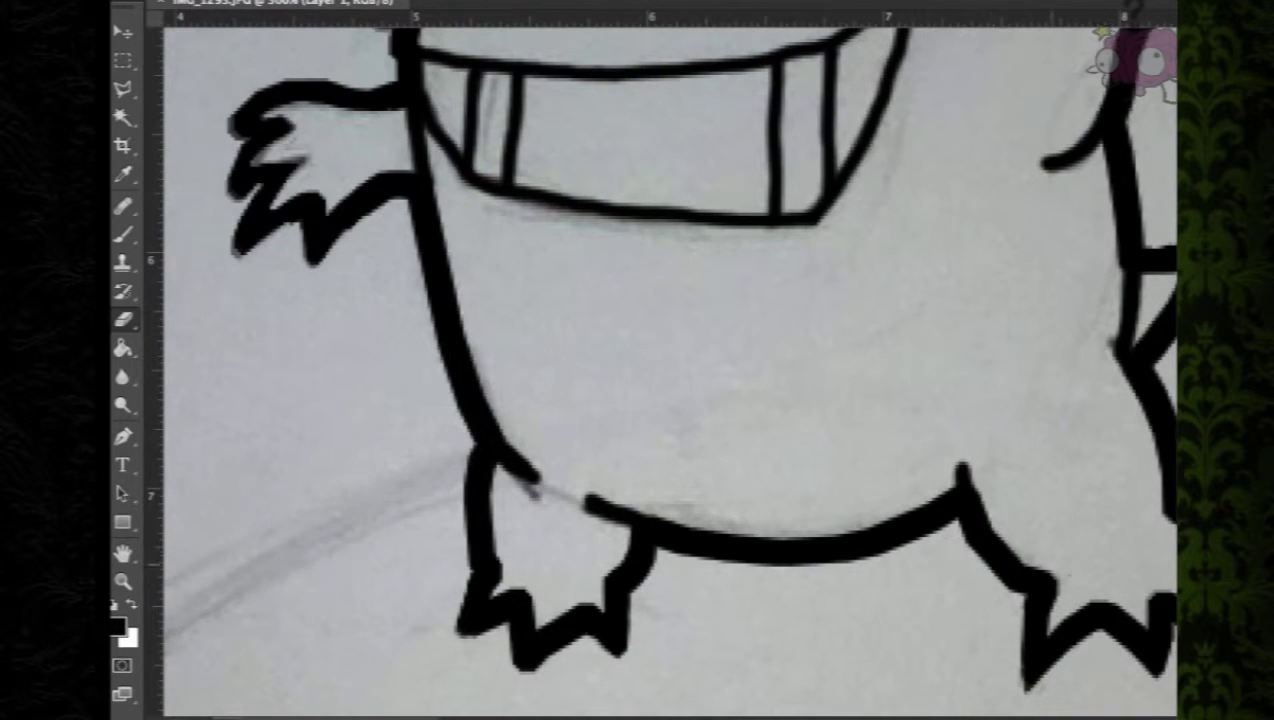
Hide the photographed sketch so only the black line art remains on a transparent background
right_click(1200, 590)
left_click(1055, 18)
scroll(660, 372, "up", 7)
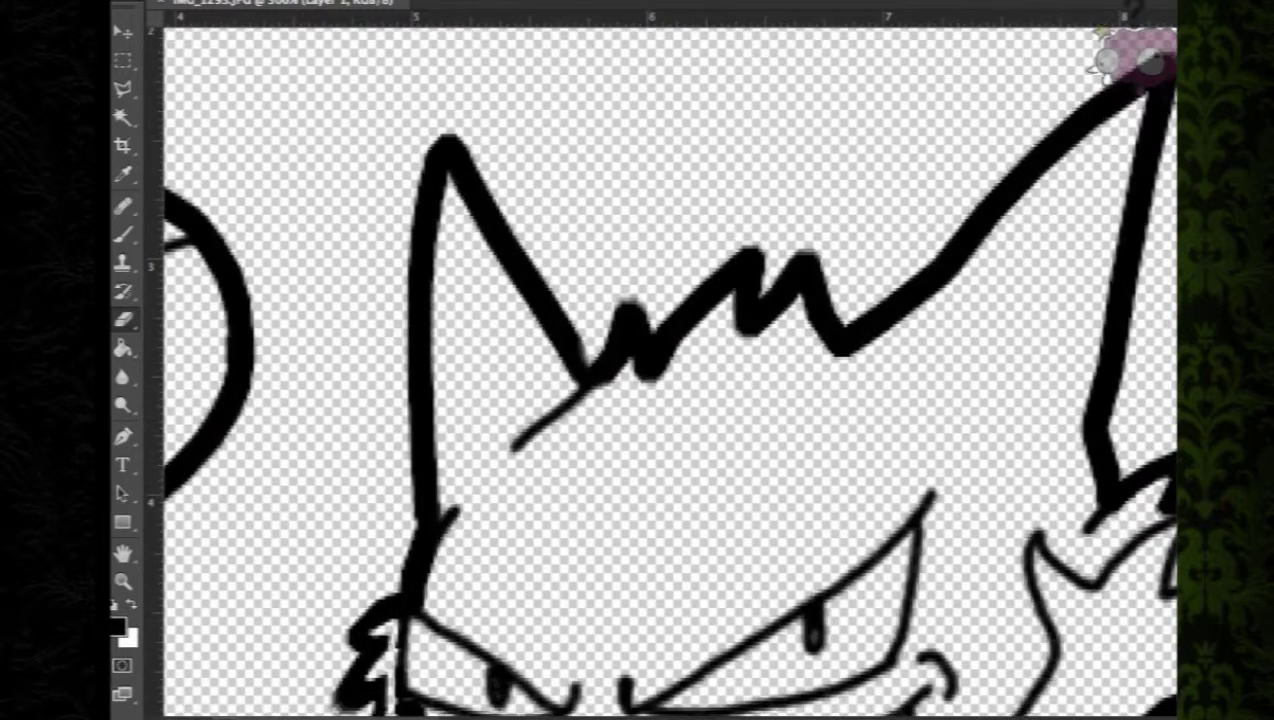
Brush the orange from the reference ball over the upper half of the ball around the M
scroll(670, 370, "left", 5)
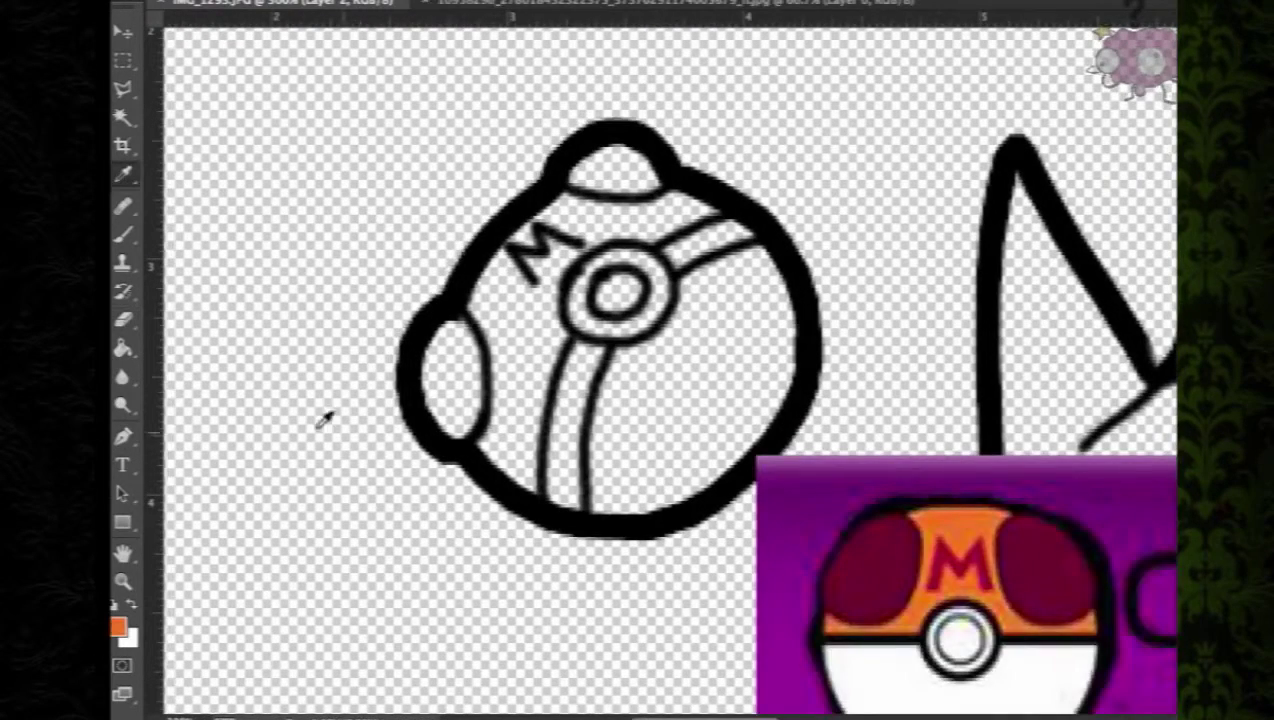
key("b")
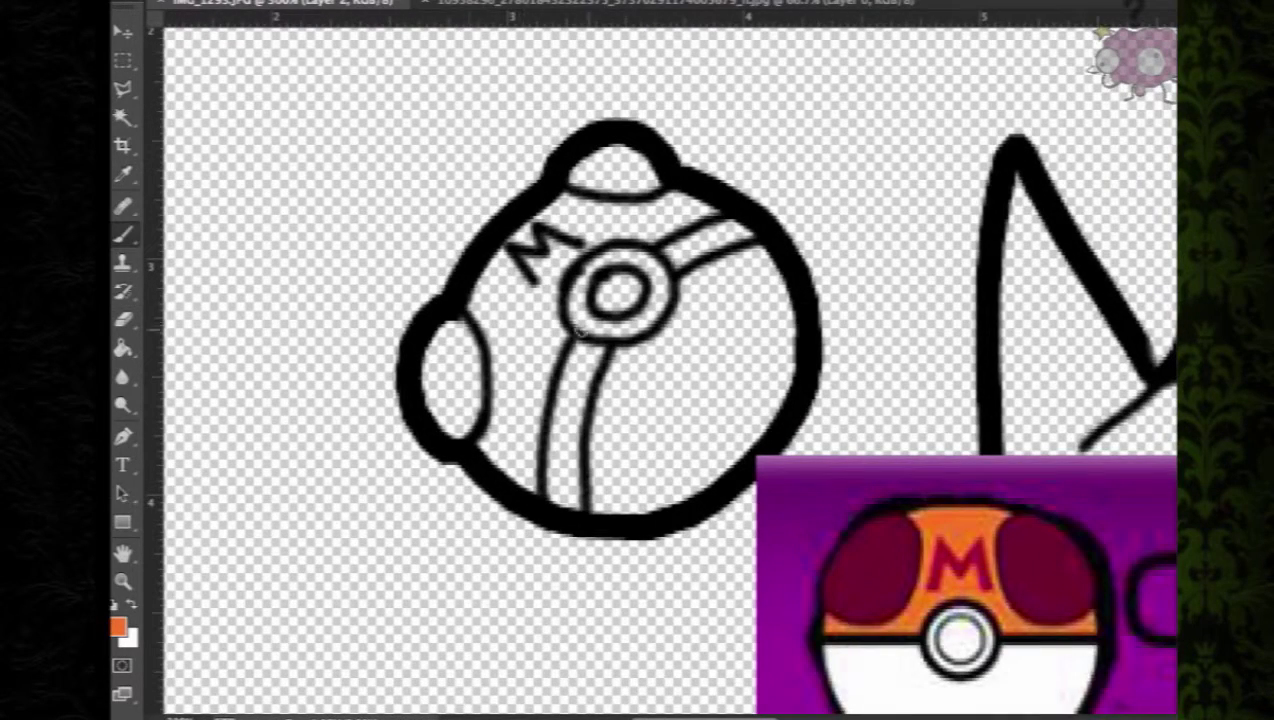
left_click_drag(490, 322, 479, 313)
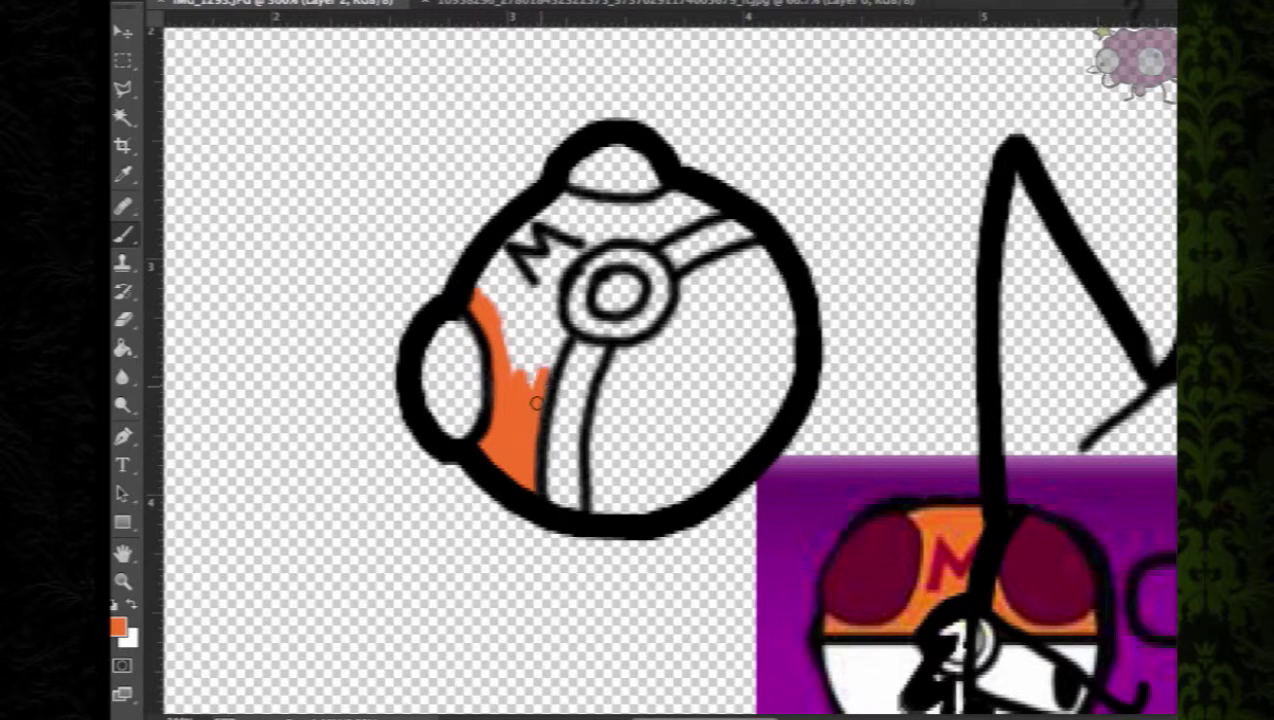
mouse_move(493, 266)
left_mouse_down()
mouse_move(491, 318)
mouse_move(520, 339)
left_mouse_up()
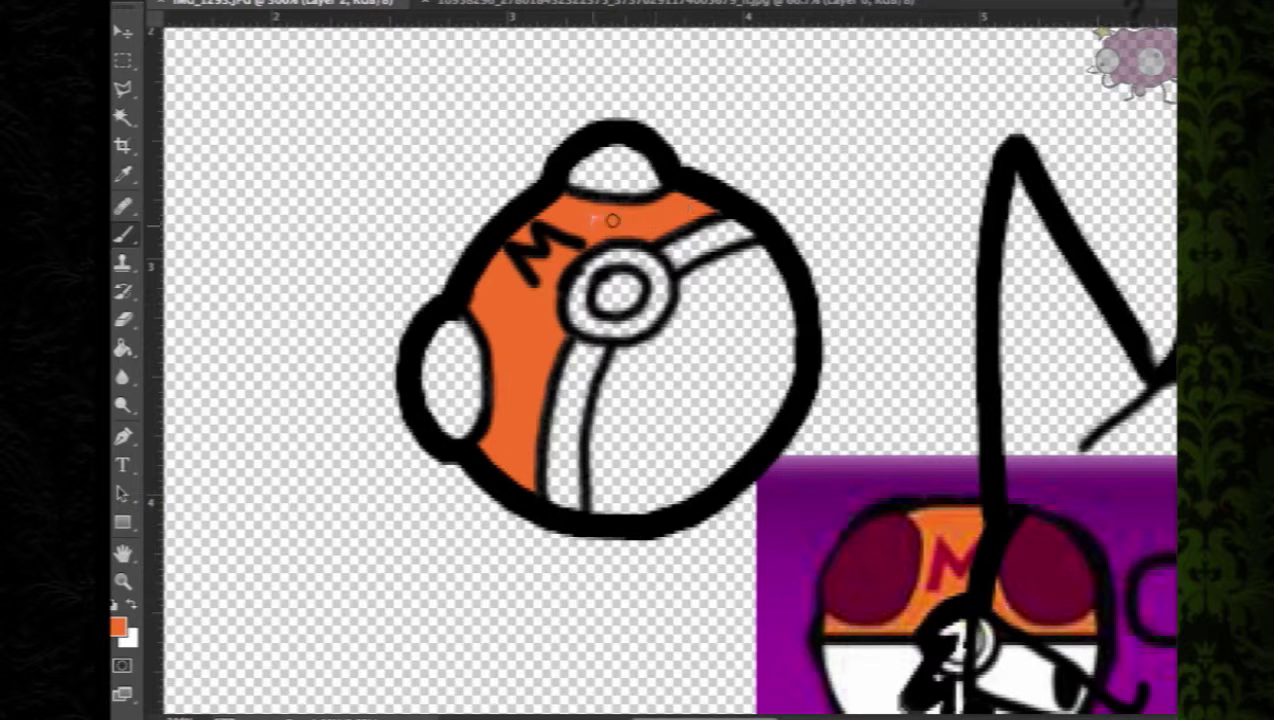
Sample the reference ball's maroon and paint the two bumps on the ball's outline with it
key("i")
left_click(284, 0)
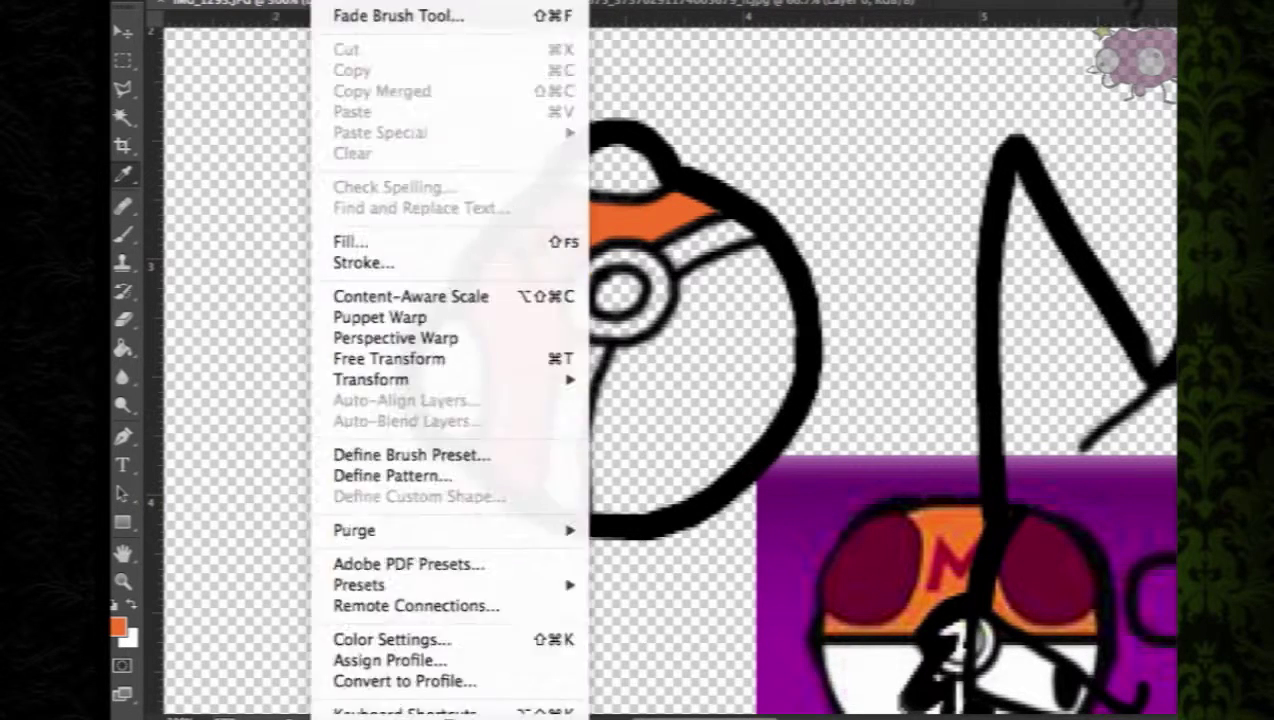
mouse_move(450, 0)
left_click(715, 0)
key("Return")
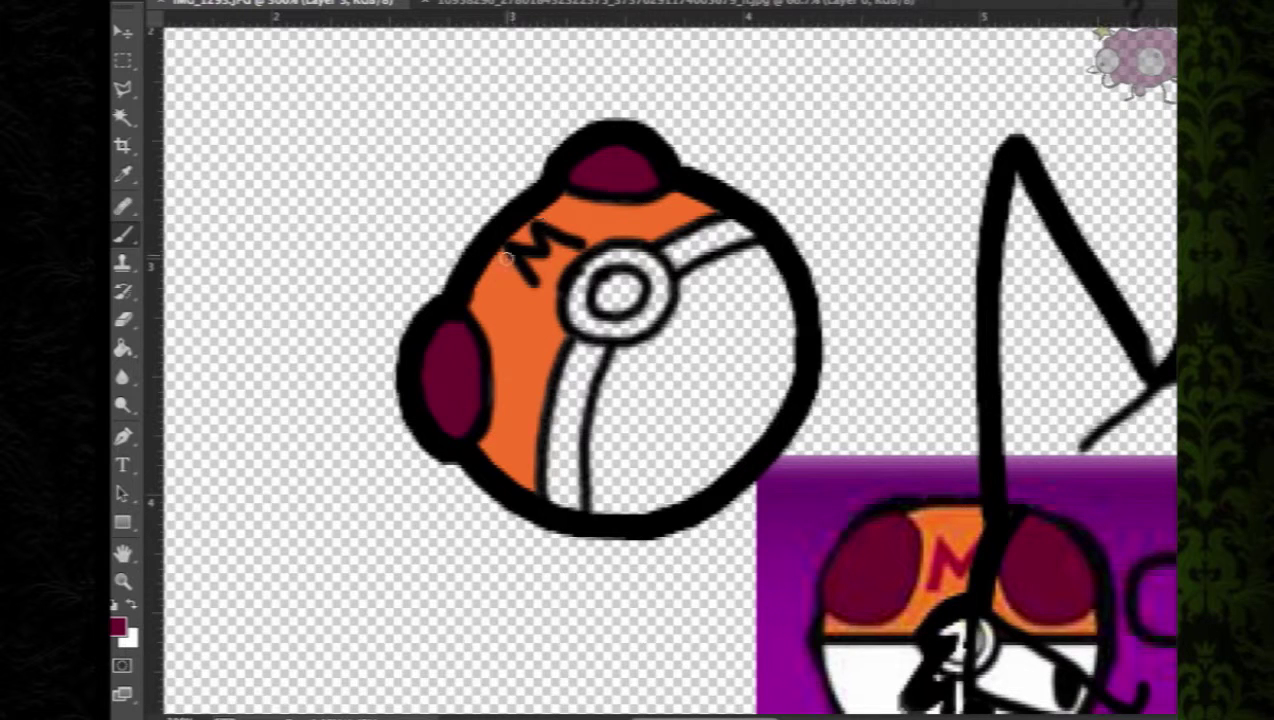
Set the foreground to black and fill the band on both sides of the ball's button
key("i")
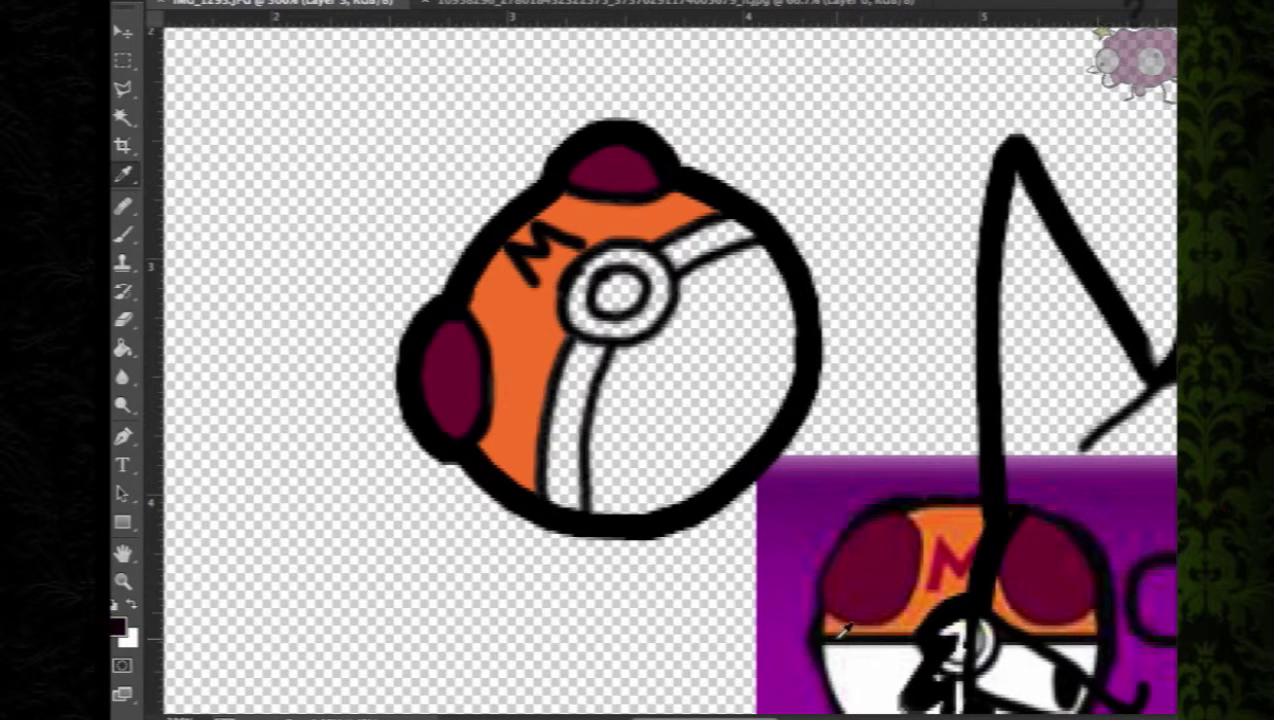
left_click(118, 627)
left_click(595, 278)
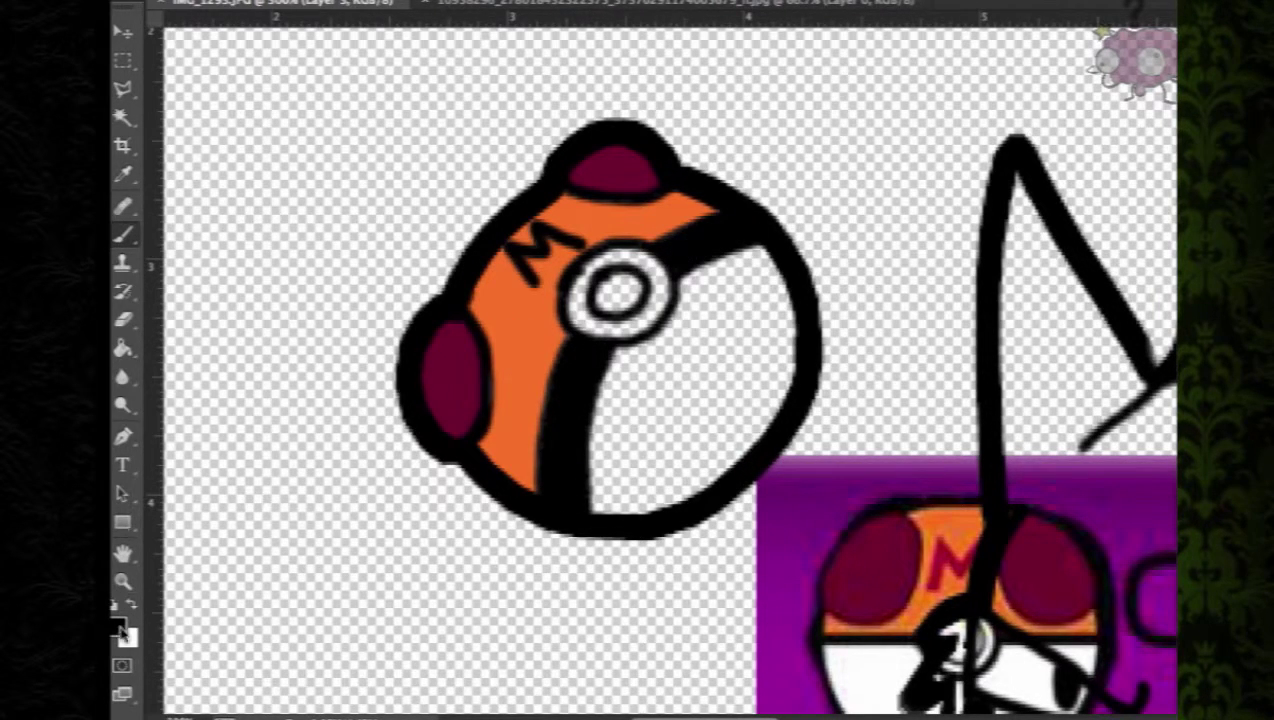
Choose a light grey and fill the ball's round button and its lower half
left_click(118, 630)
left_click(125, 373)
left_click(671, 273)
left_click(620, 292)
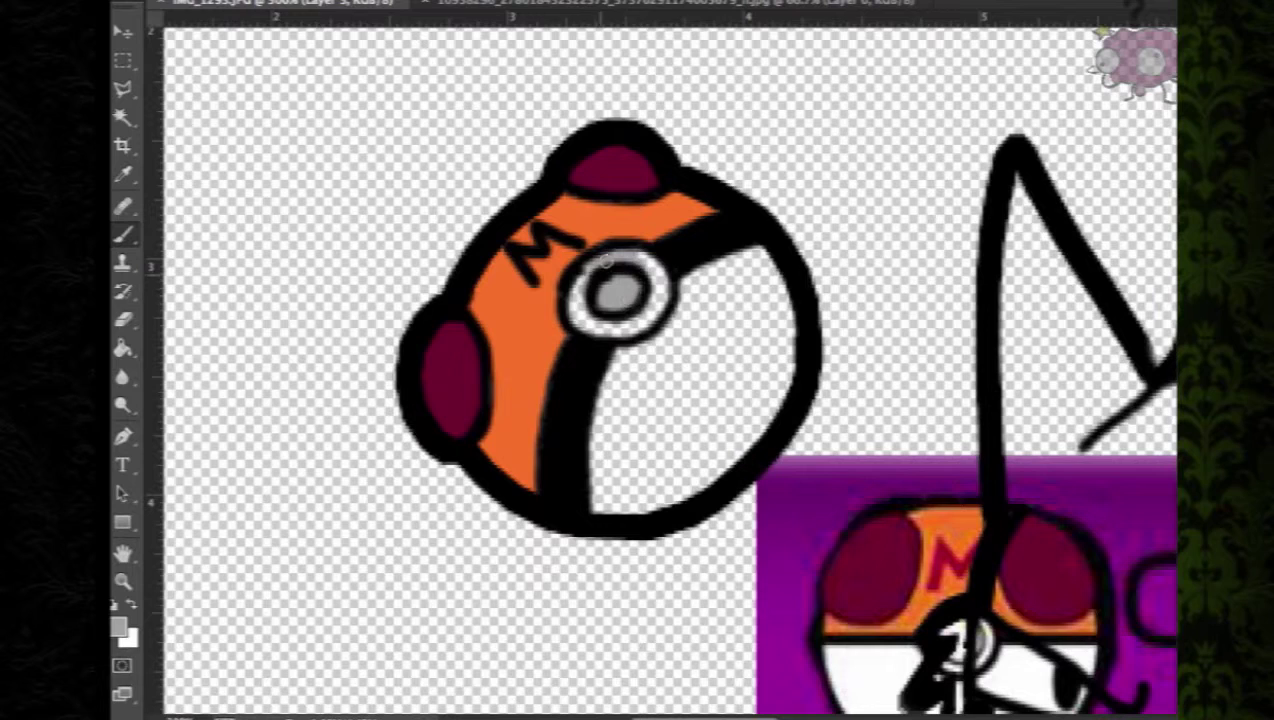
mouse_move(624, 340)
left_mouse_down()
mouse_move(600, 457)
mouse_move(608, 507)
mouse_move(698, 312)
mouse_move(752, 252)
left_mouse_up()
mouse_move(780, 310)
left_mouse_down()
mouse_move(765, 430)
mouse_move(600, 500)
mouse_move(615, 395)
mouse_move(682, 468)
mouse_move(768, 348)
left_mouse_up()
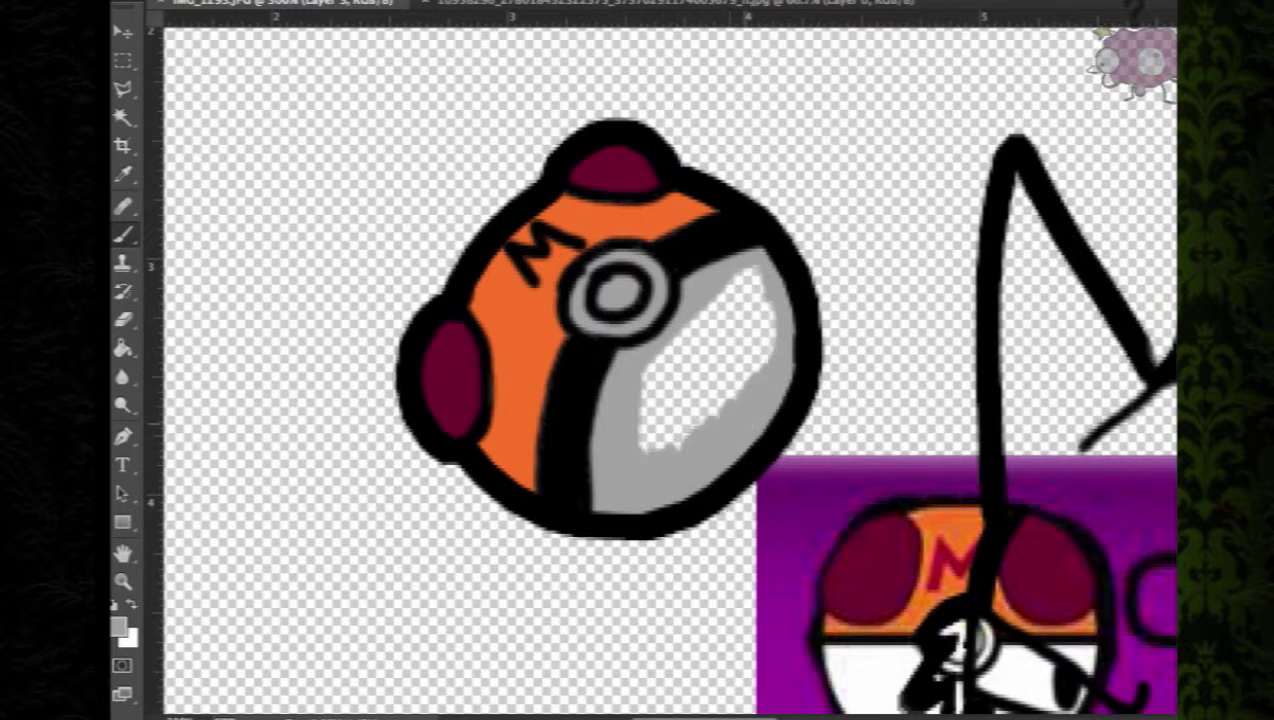
mouse_move(748, 263)
left_mouse_down()
mouse_move(650, 425)
mouse_move(702, 418)
mouse_move(738, 296)
left_mouse_up()
Sample the purple of Gengar's body from the reference image as the foreground colour
scroll(894, 422, "right", 5)
scroll(1159, 225, "down", 5)
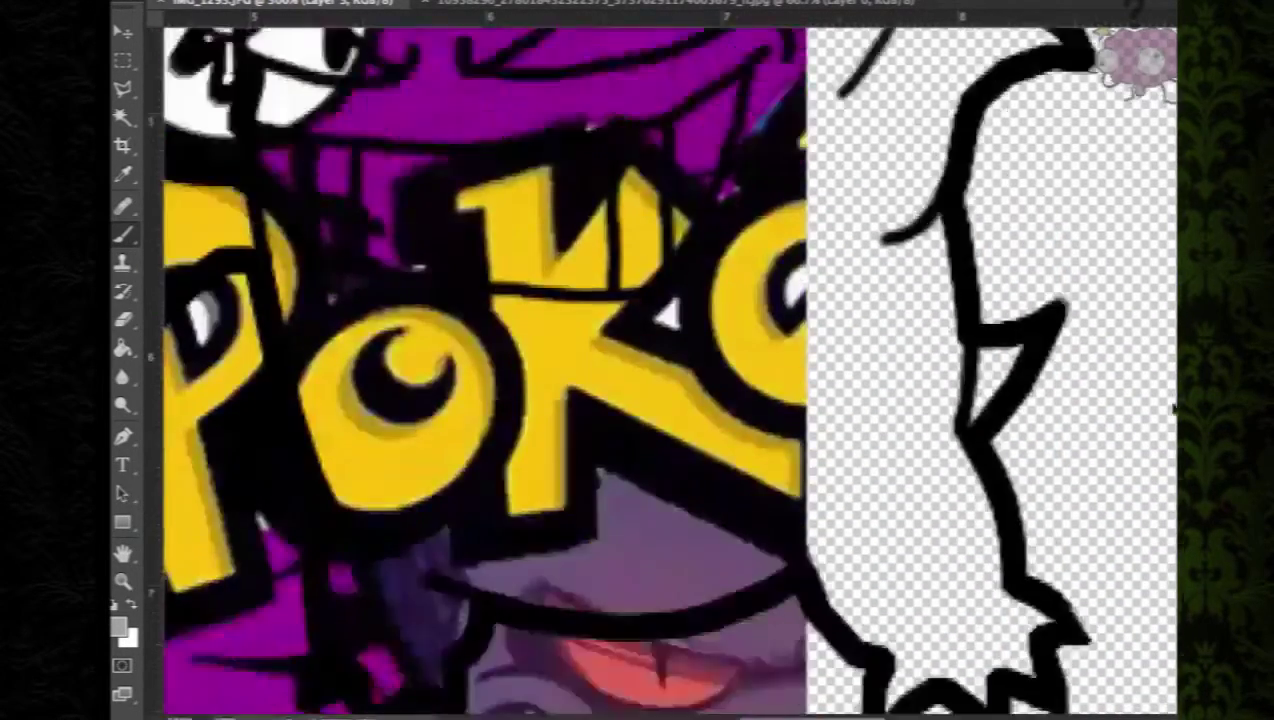
left_click(484, 635, "alt")
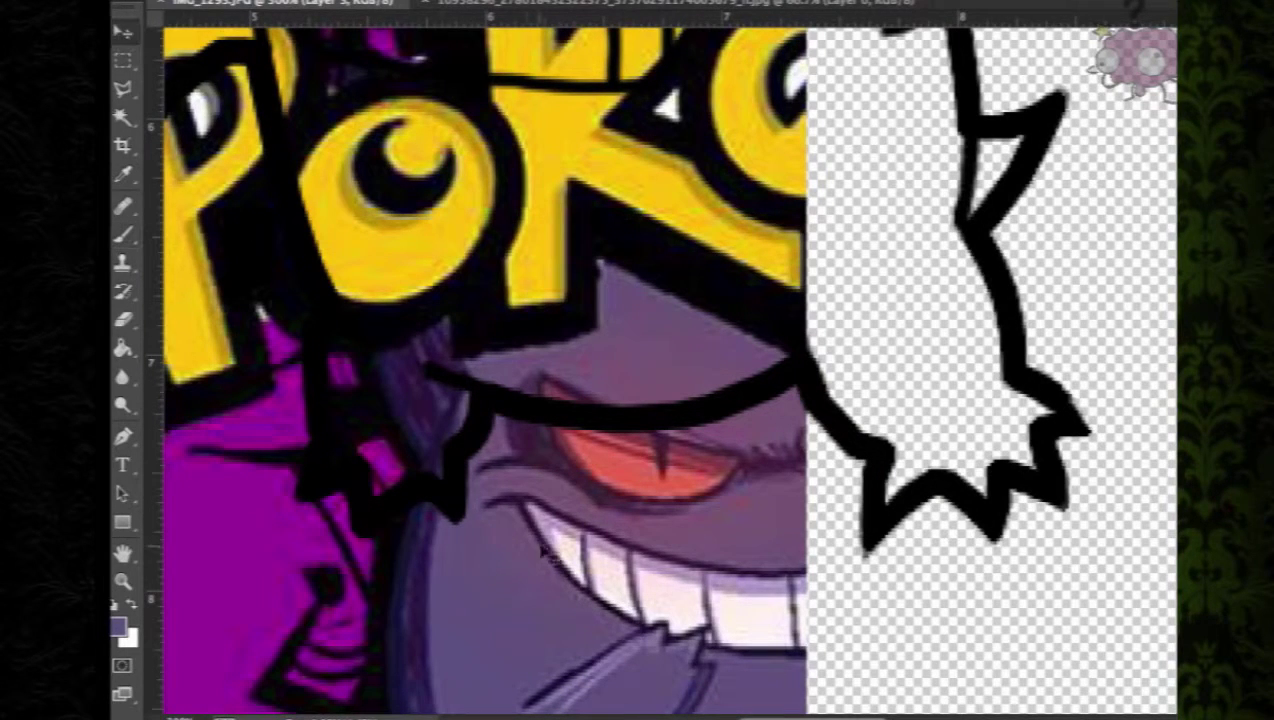
Move the reference image away from Gengar so that it stops covering the line art
left_click(545, 321, "alt")
left_click(545, 321, "alt")
left_click(545, 321, "alt")
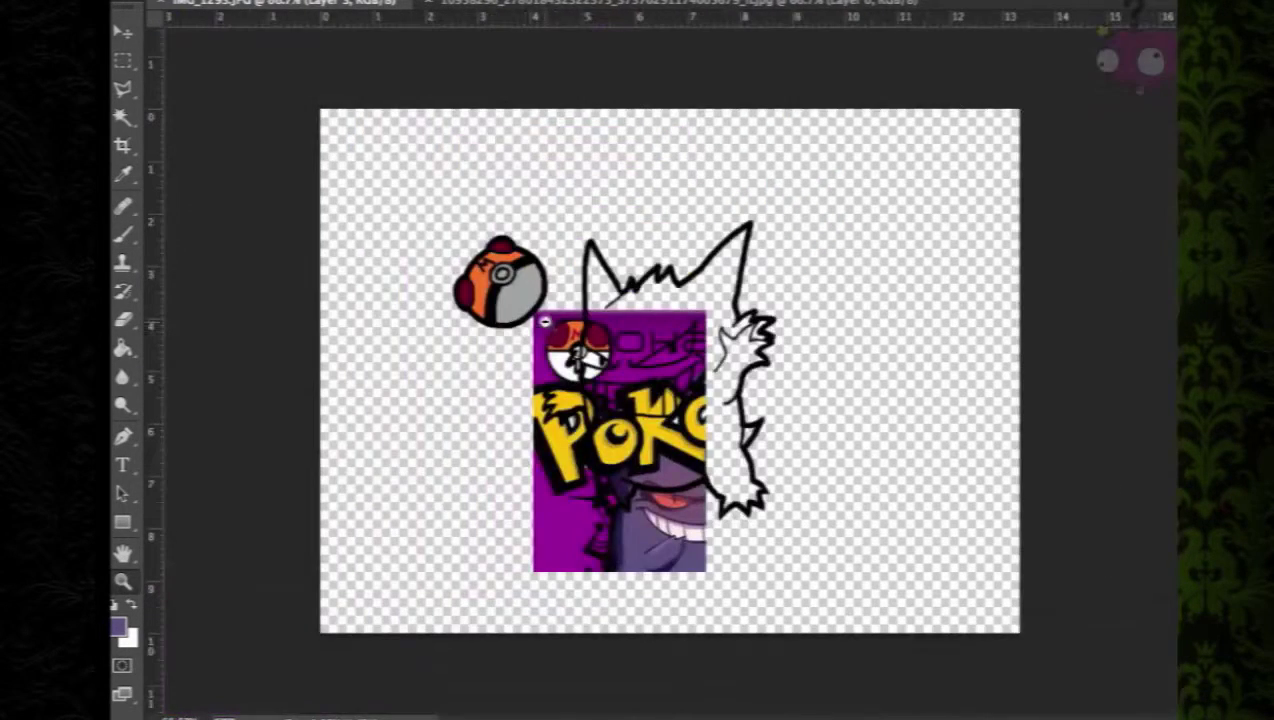
left_click(123, 34)
mouse_move(660, 487)
left_mouse_down()
mouse_move(512, 548)
mouse_move(661, 487)
left_mouse_up()
mouse_move(597, 525)
left_mouse_down()
mouse_move(434, 561)
mouse_move(467, 561)
left_mouse_up()
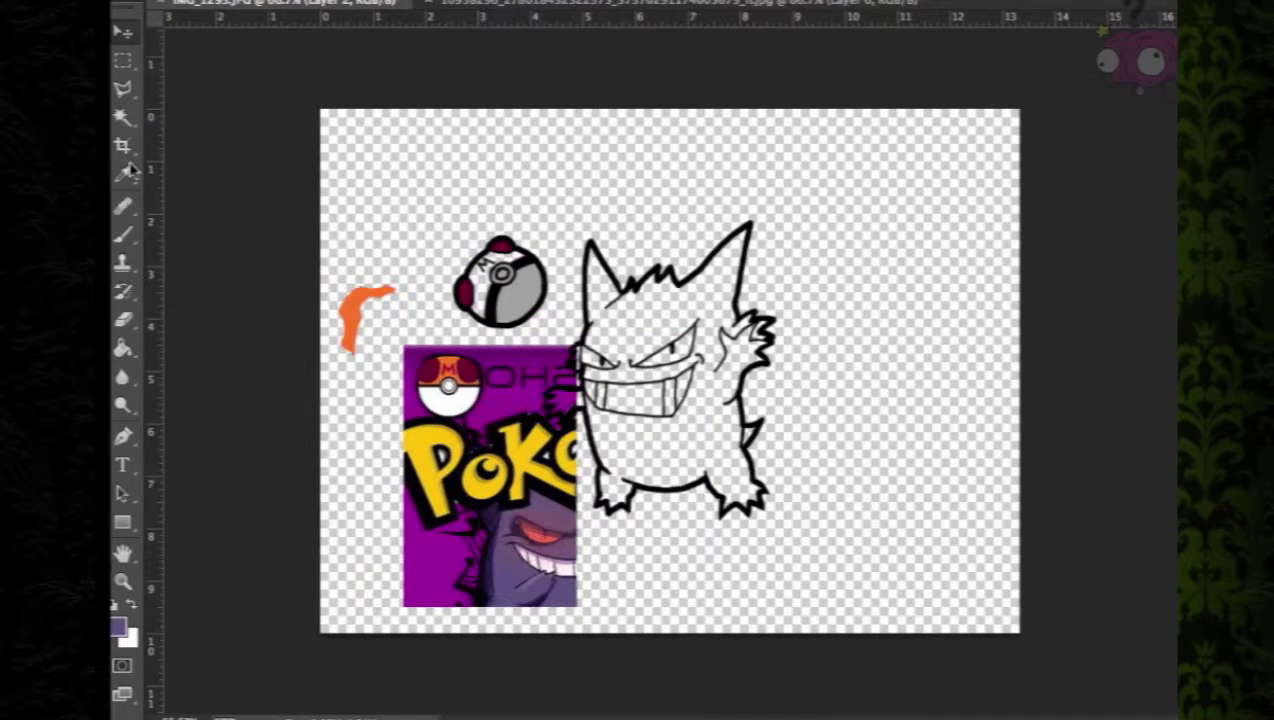
Lasso the displaced orange fill and move it back onto the ball
left_click(123, 146)
left_click(123, 90)
left_click(332, 268)
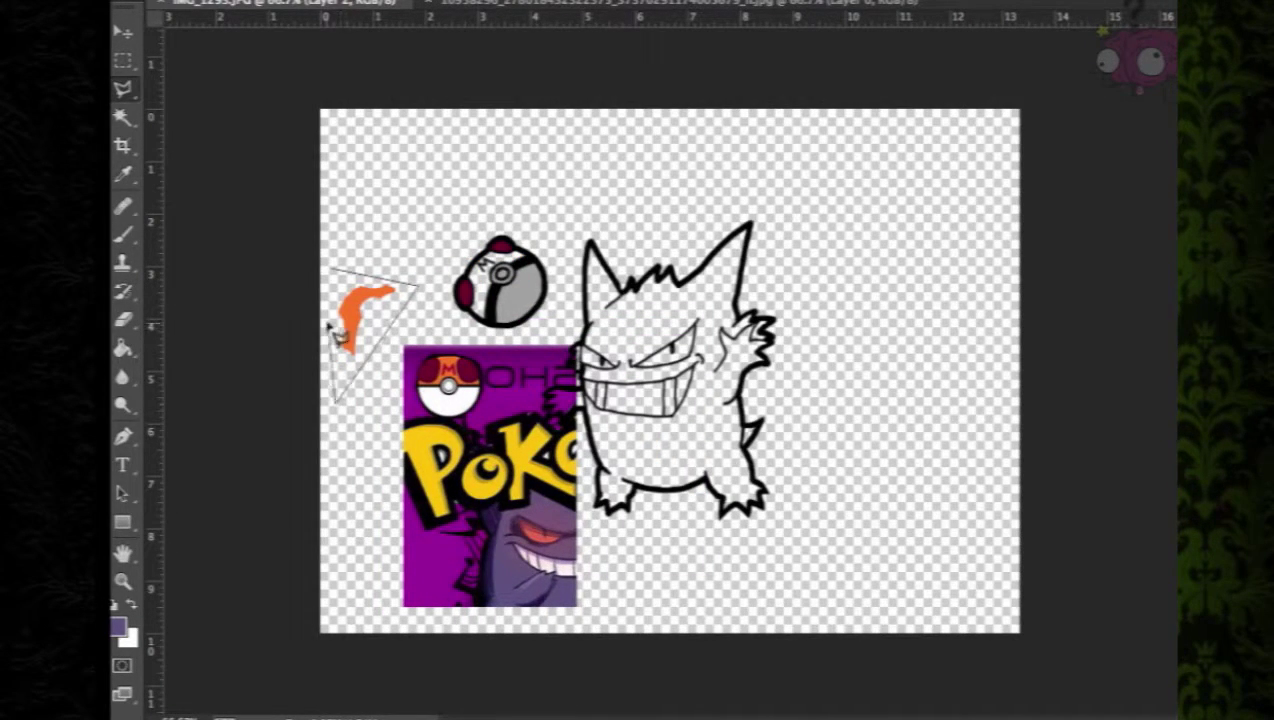
left_click(123, 38)
left_click_drag(355, 327, 484, 293)
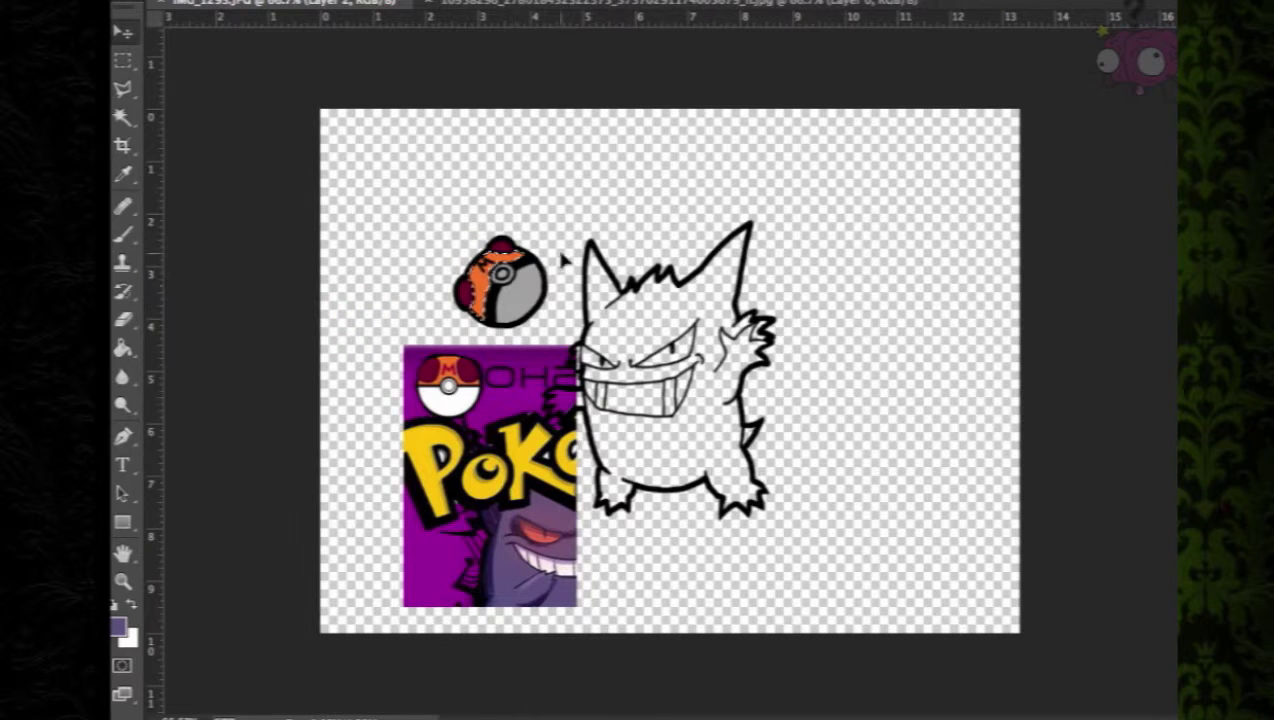
Fine-tune the orange fill's position so it lines up with the ball's outline
key("z")
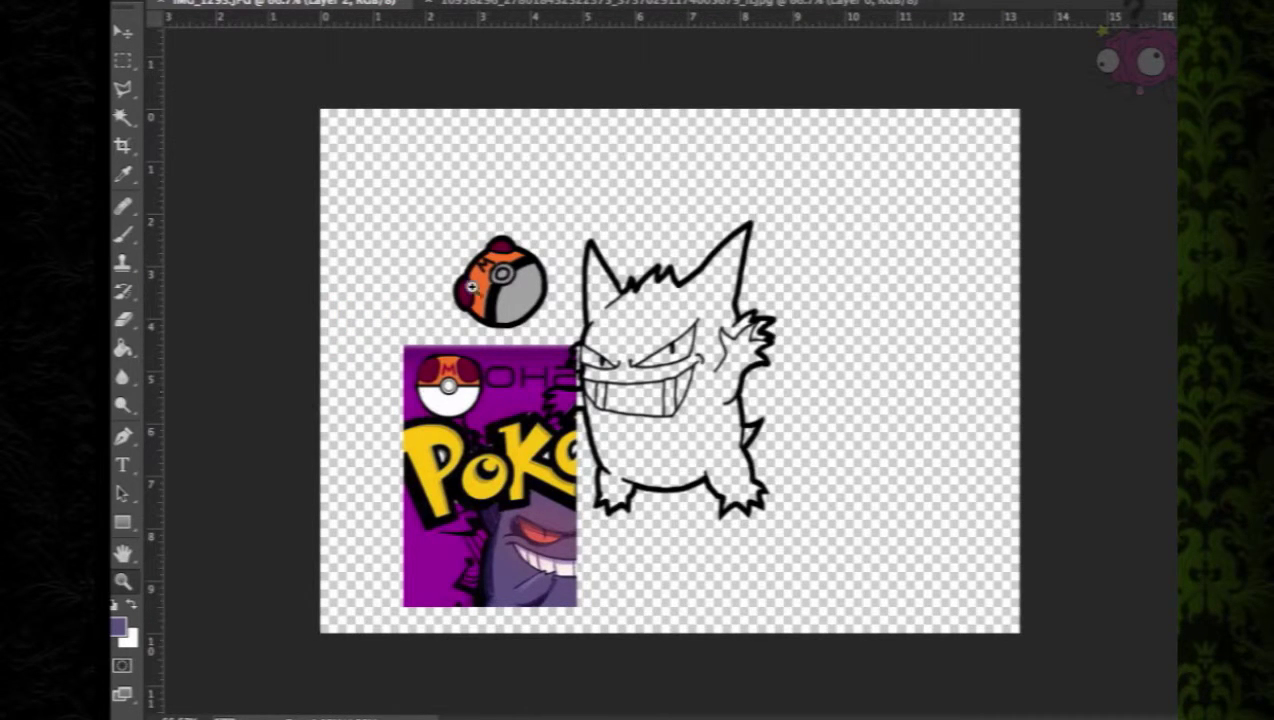
left_click(471, 287)
left_click(471, 287)
left_click(471, 287)
left_click(471, 287)
left_click(123, 33)
left_click_drag(450, 402, 442, 399)
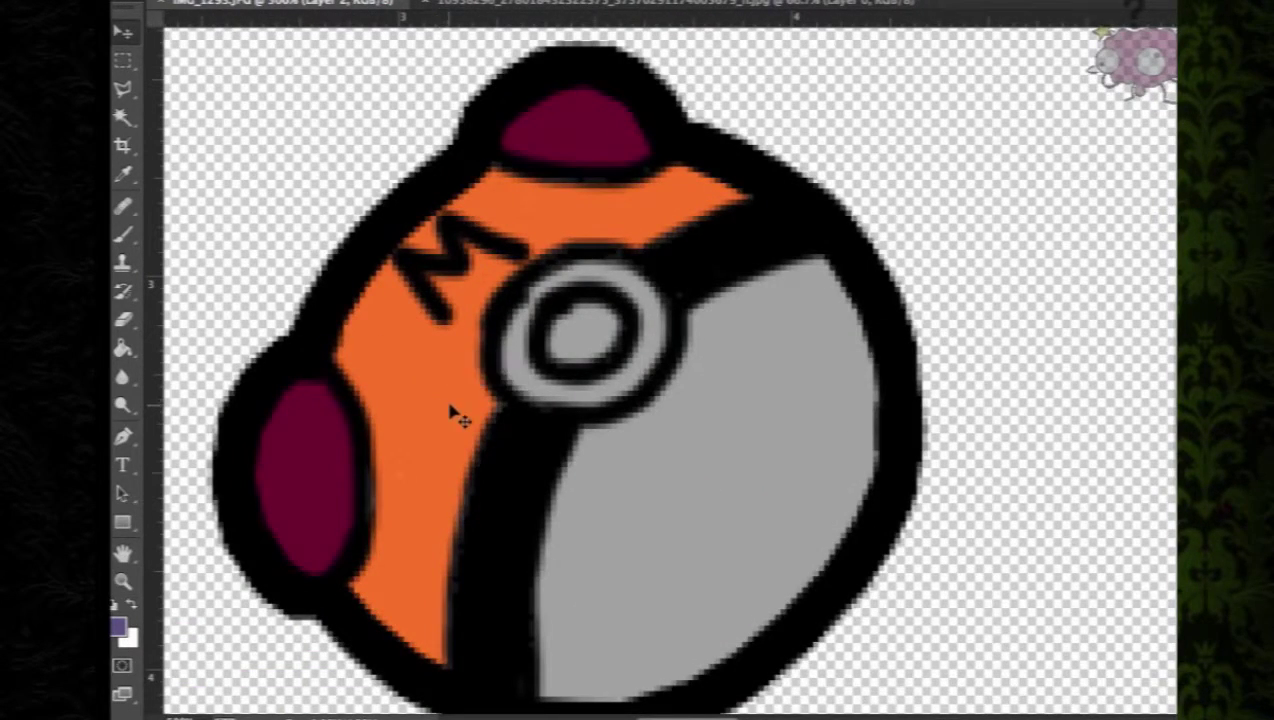
Lasso the reference image and move it farther out, clear of Gengar's lowered paw
left_click(123, 582)
left_click(384, 230, "alt")
left_click(384, 230, "alt")
left_click(384, 230, "alt")
left_click(384, 230, "alt")
left_click(384, 230, "alt")
left_click(384, 230, "alt")
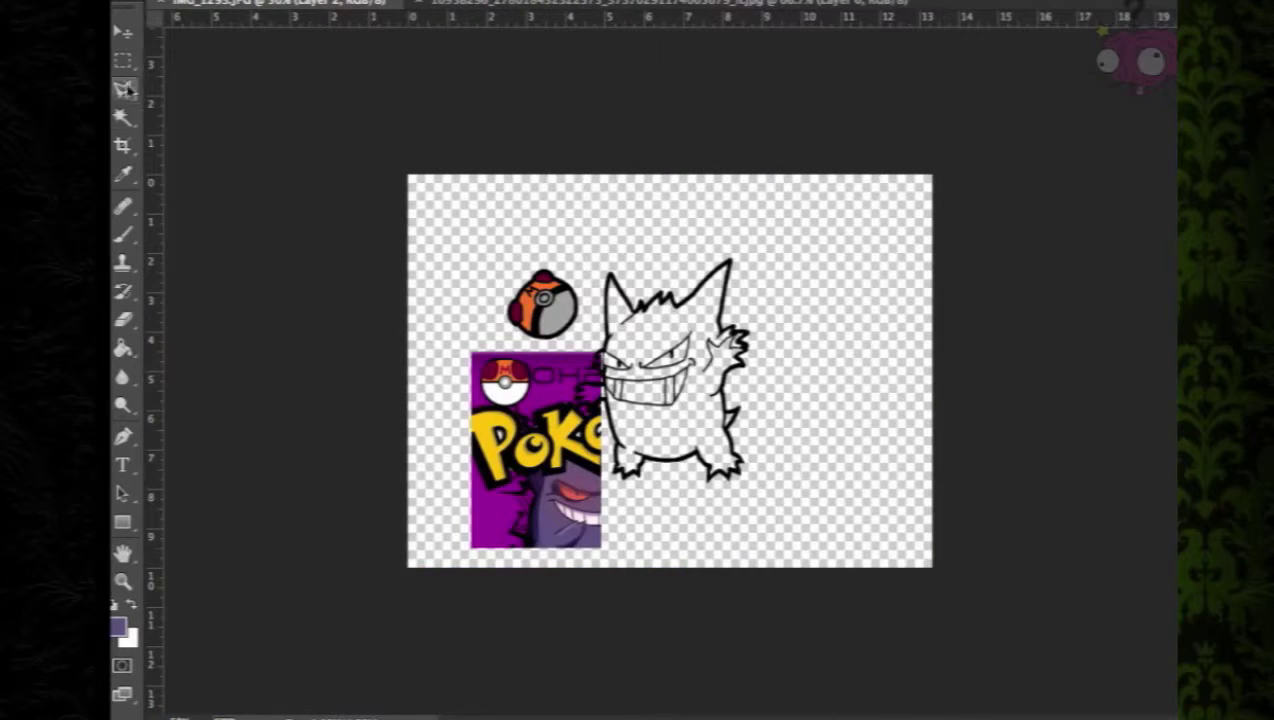
left_click(603, 352)
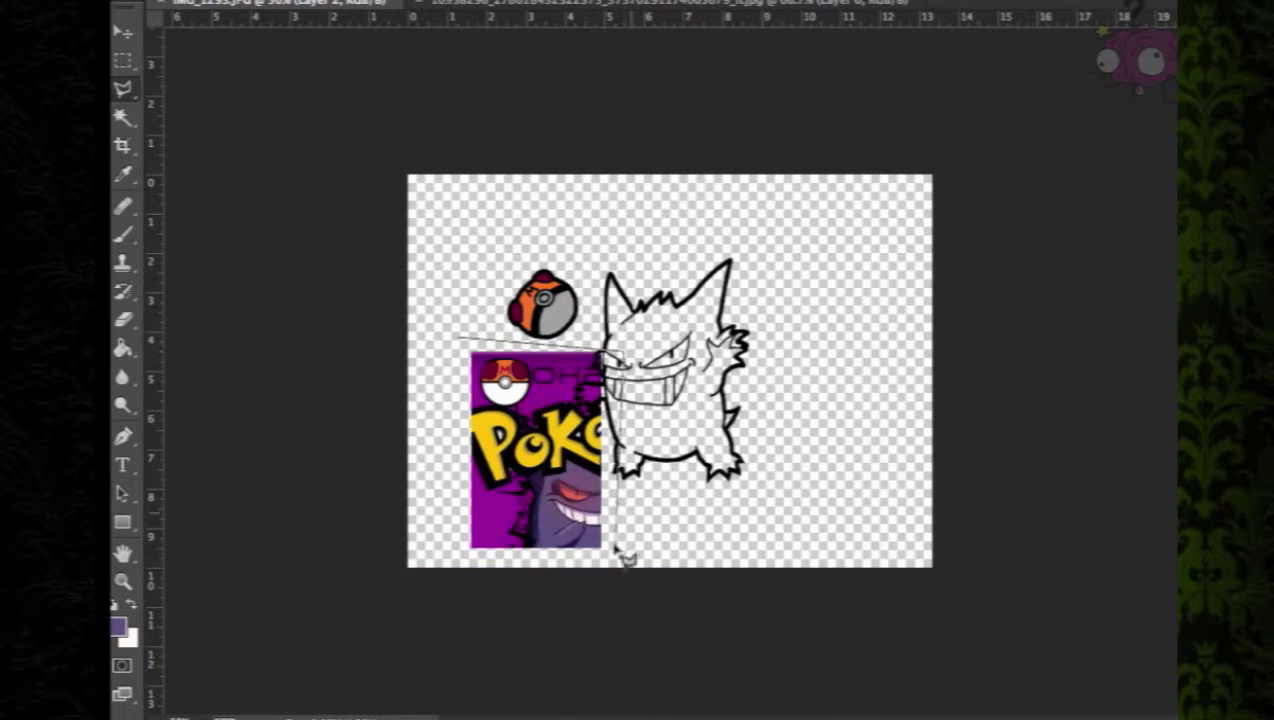
left_click(443, 553)
left_click(458, 339)
left_click(123, 34)
left_click_drag(554, 440, 518, 453)
Prepare a larger brush with a purple foreground colour for filling Gengar's body around the face
left_click(128, 168)
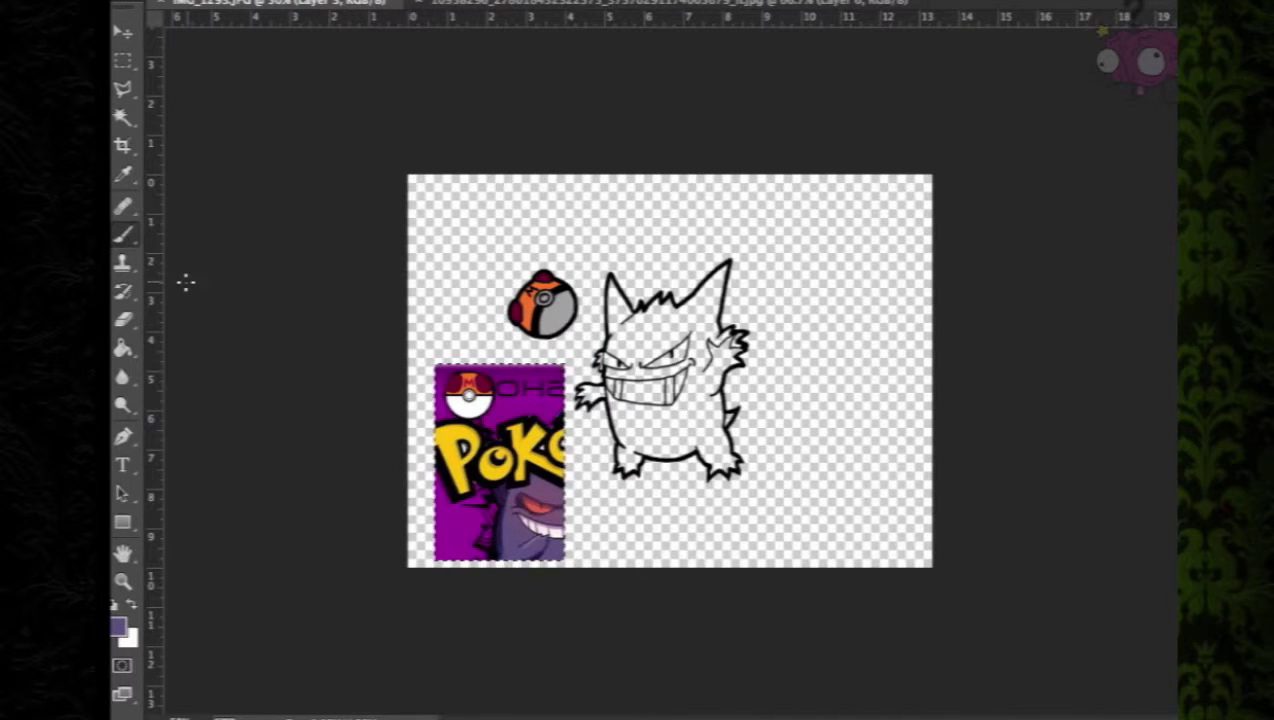
left_click(125, 581)
left_click(645, 345)
left_click(645, 345)
left_click(645, 345)
left_click(645, 345)
left_click(645, 345)
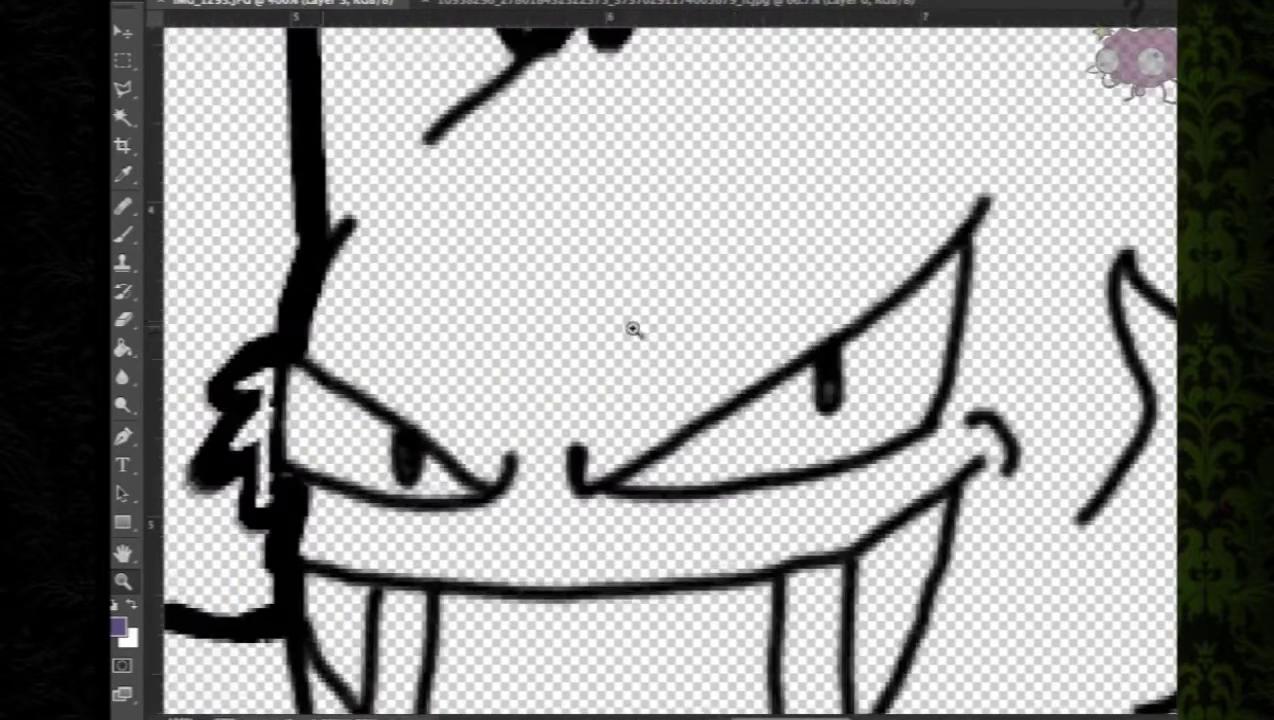
left_click(175, 2)
left_click(500, 177)
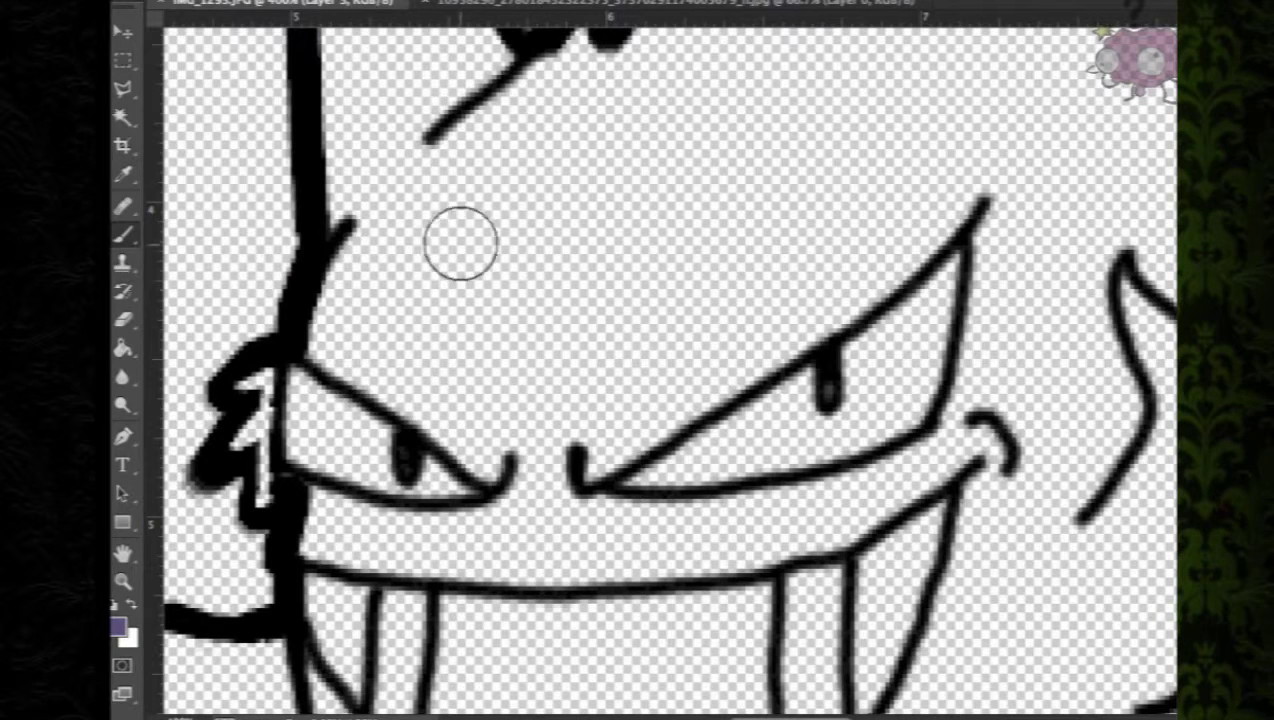
left_click(117, 626)
left_click(625, 272)
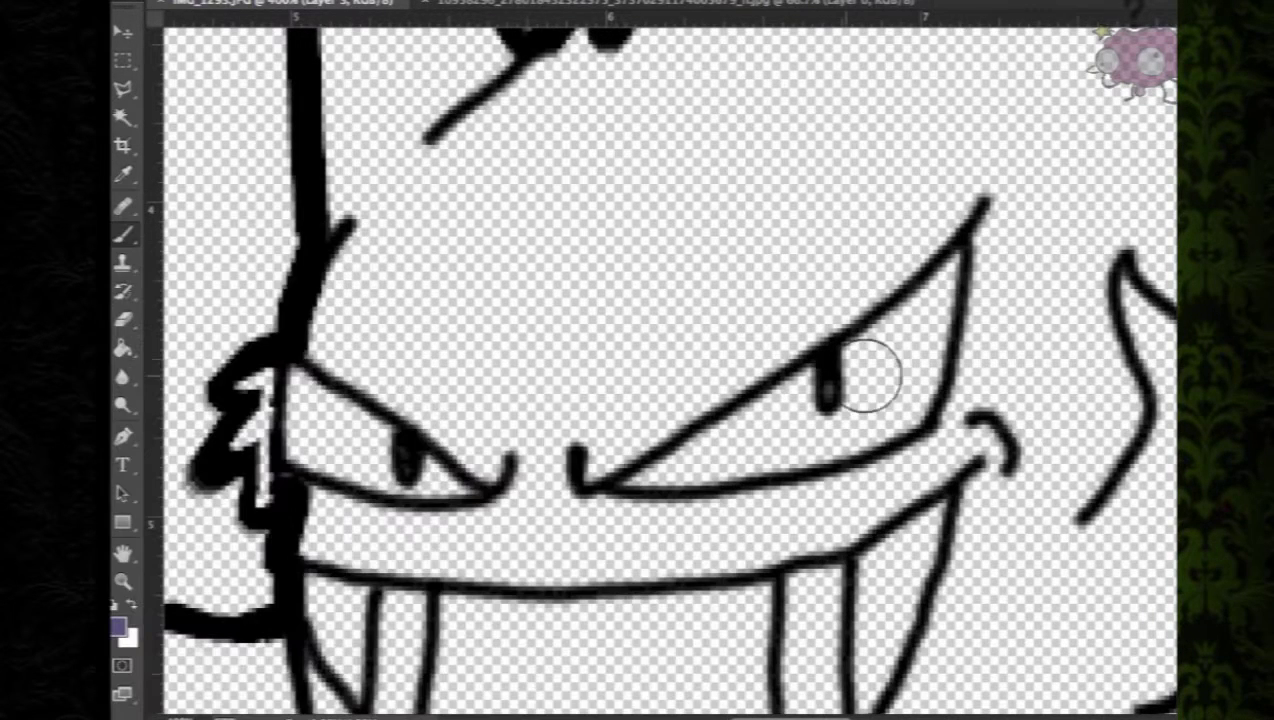
Undo the trial stroke and paint Gengar's ears and upper head purple along the outline
mouse_move(586, 264)
left_mouse_down()
mouse_move(430, 204)
mouse_move(340, 343)
mouse_move(456, 401)
mouse_move(530, 489)
mouse_move(608, 419)
mouse_move(490, 375)
mouse_move(508, 260)
left_mouse_up()
key("ctrl+z")
scroll(341, 199, "up", 5)
mouse_move(355, 190)
left_mouse_down()
mouse_move(368, 610)
mouse_move(383, 303)
mouse_move(498, 468)
mouse_move(457, 605)
mouse_move(571, 458)
mouse_move(678, 410)
mouse_move(709, 342)
mouse_move(749, 405)
mouse_move(835, 416)
mouse_move(622, 501)
mouse_move(742, 491)
left_mouse_up()
scroll(742, 491, "right", 3)
left_click_drag(524, 452, 683, 356)
scroll(683, 356, "up", 1)
mouse_move(952, 172)
left_mouse_down()
mouse_move(870, 361)
mouse_move(836, 373)
mouse_move(692, 530)
left_mouse_up()
Paint the raised arm, the tail and the body's right-hand edge purple down to the foot
scroll(692, 530, "down", 3)
mouse_move(830, 342)
left_mouse_down()
mouse_move(946, 417)
mouse_move(1038, 421)
mouse_move(967, 614)
mouse_move(930, 640)
left_mouse_up()
scroll(927, 430, "down", 4)
mouse_move(928, 428)
left_mouse_down()
mouse_move(849, 503)
mouse_move(847, 569)
mouse_move(800, 700)
left_mouse_up()
scroll(1138, 378, "down", 5)
mouse_move(847, 404)
left_mouse_down()
mouse_move(970, 548)
mouse_move(875, 630)
left_mouse_up()
scroll(875, 630, "down", 5)
mouse_move(870, 520)
left_mouse_down()
mouse_move(918, 412)
mouse_move(985, 650)
mouse_move(890, 634)
left_mouse_up()
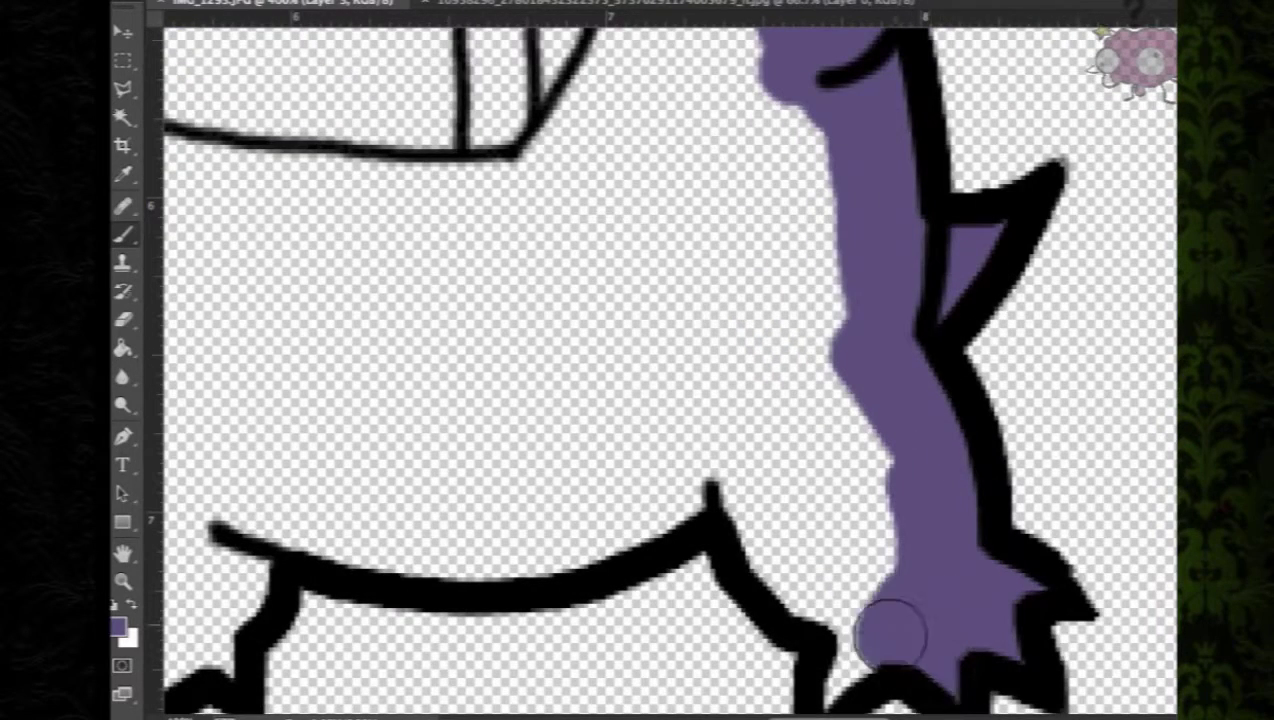
Paint both feet and a purple strip along the bottom edge of the belly
scroll(890, 634, "down", 3)
mouse_move(850, 500)
left_mouse_down()
mouse_move(738, 347)
mouse_move(751, 307)
left_mouse_up()
mouse_move(215, 330)
left_mouse_down()
mouse_move(452, 382)
mouse_move(700, 335)
left_mouse_up()
scroll(722, 549, "left", 10)
mouse_move(805, 313)
left_mouse_down()
mouse_move(805, 453)
mouse_move(830, 518)
mouse_move(885, 318)
left_mouse_up()
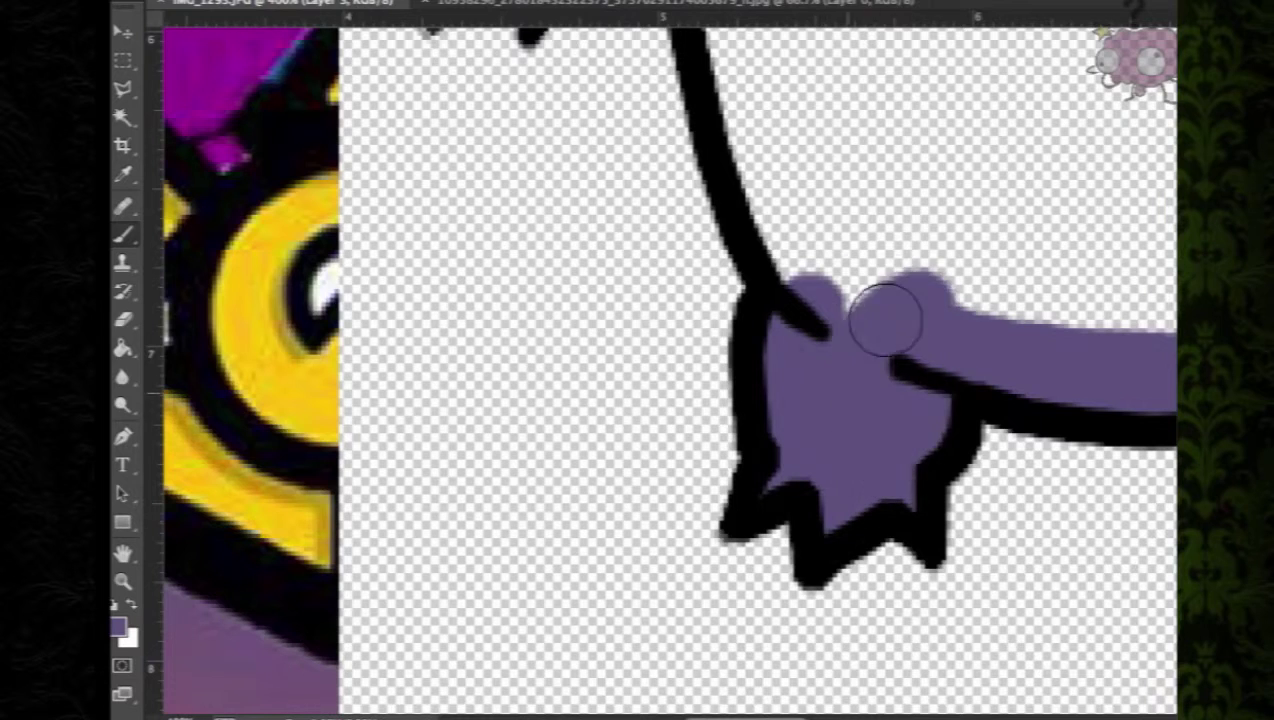
Paint the body's left-hand edge and the lowered left-hand paw purple
scroll(885, 318, "down", 1)
scroll(885, 318, "up", 5)
mouse_move(615, 140)
left_mouse_down()
mouse_move(718, 265)
mouse_move(793, 458)
left_mouse_up()
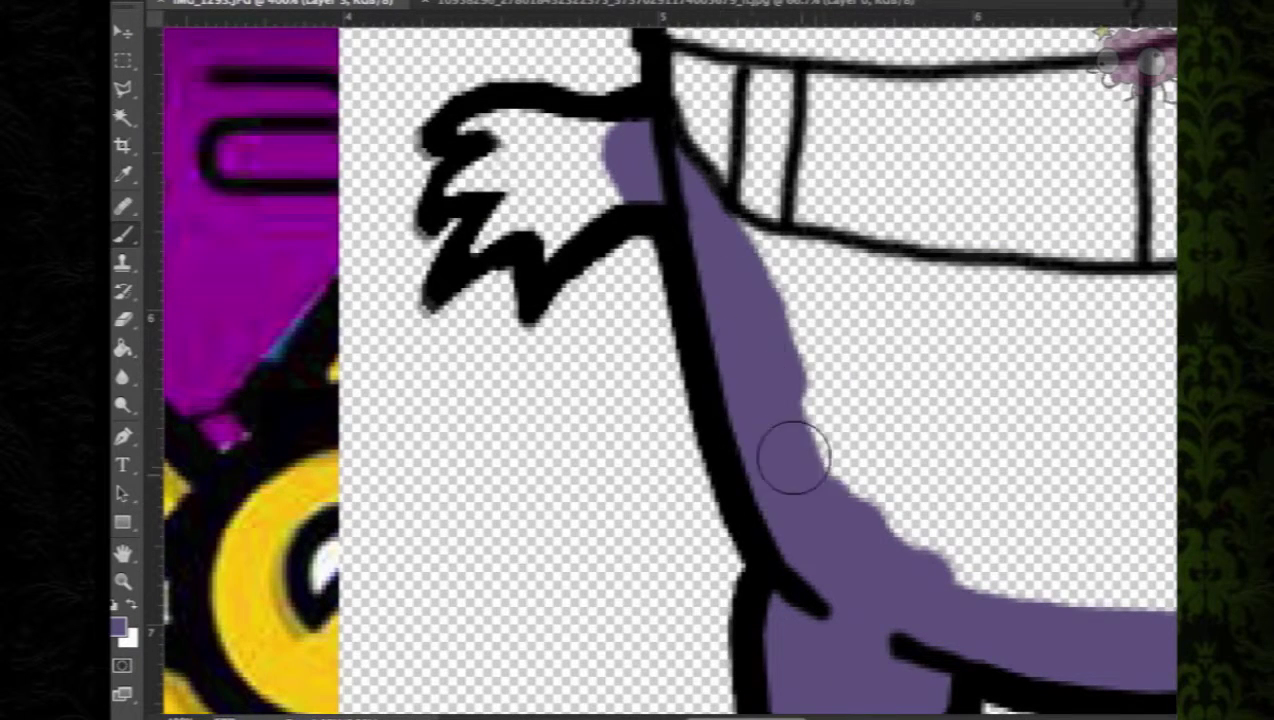
mouse_move(530, 155)
left_mouse_down()
mouse_move(480, 150)
mouse_move(470, 225)
mouse_move(540, 142)
mouse_move(613, 152)
left_mouse_up()
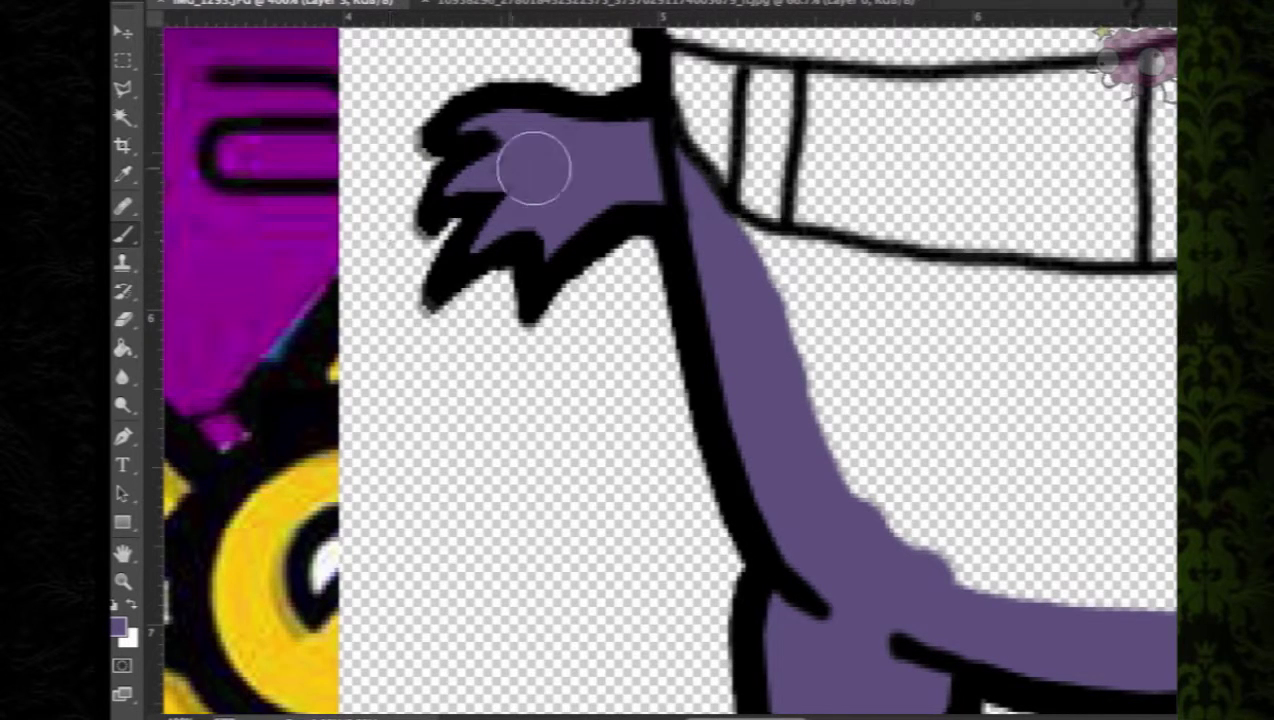
Paint purple along the underside of the grin and up around its right-hand corner
left_click_drag(739, 270, 925, 300)
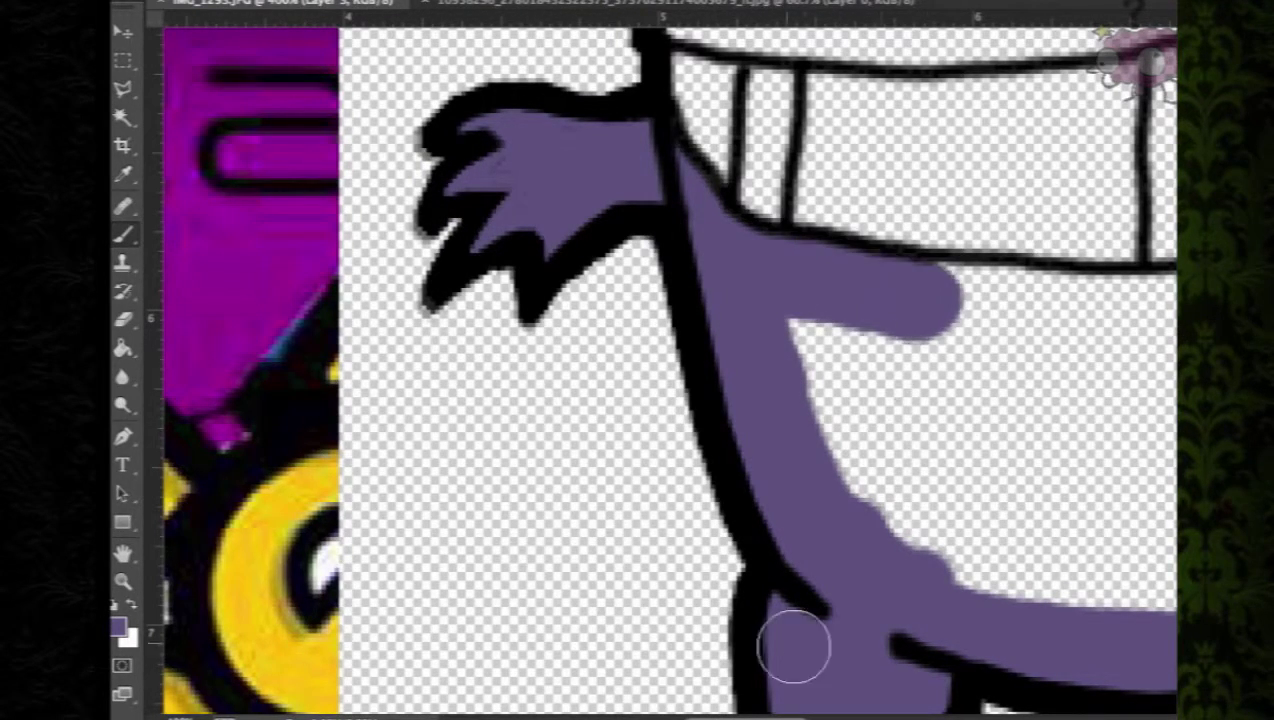
scroll(464, 293, "right", 5)
mouse_move(464, 293)
left_mouse_down()
mouse_move(767, 310)
mouse_move(660, 318)
mouse_move(821, 247)
mouse_move(853, 172)
left_mouse_up()
scroll(860, 172, "up", 3)
mouse_move(912, 222)
left_mouse_down()
mouse_move(913, 204)
mouse_move(879, 364)
mouse_move(931, 144)
left_mouse_up()
Paint the strip between eyes and mouth purple, and use a smaller brush for the left-hand cheek fur
left_click_drag(236, 228, 220, 218)
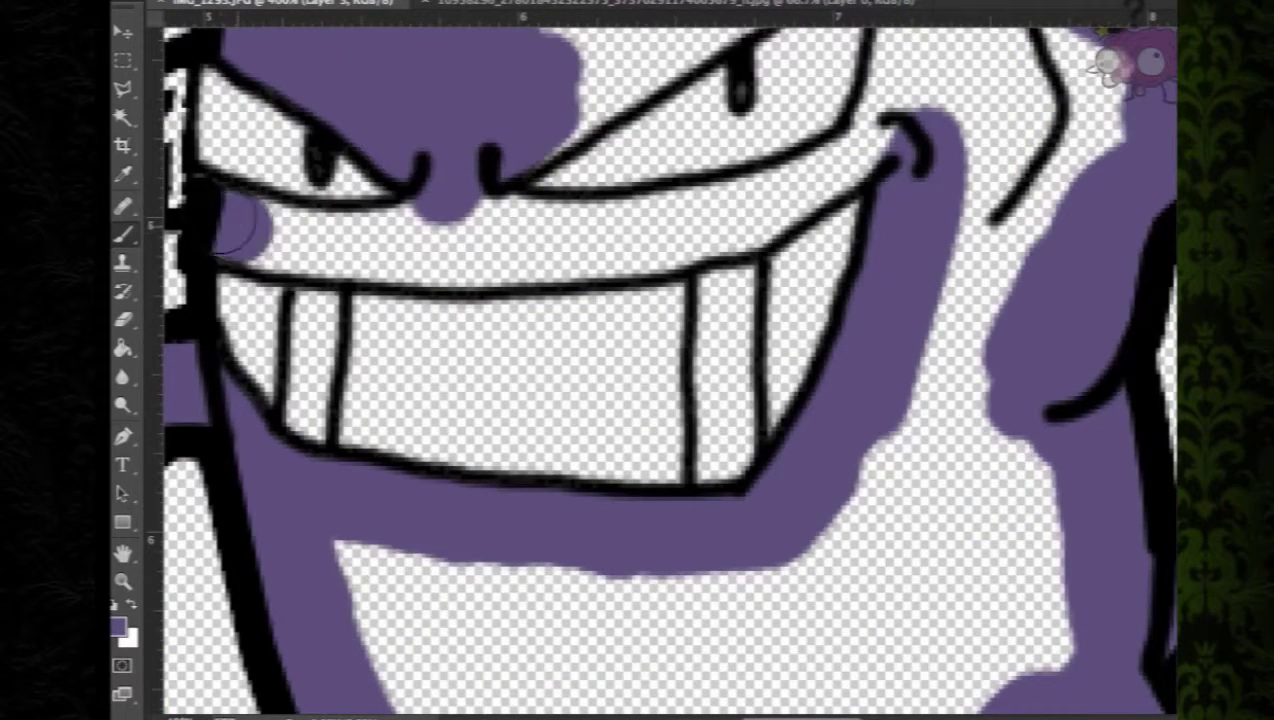
scroll(404, 233, "left", 2)
mouse_move(370, 235)
left_mouse_down()
mouse_move(708, 250)
mouse_move(909, 200)
mouse_move(1040, 100)
left_mouse_up()
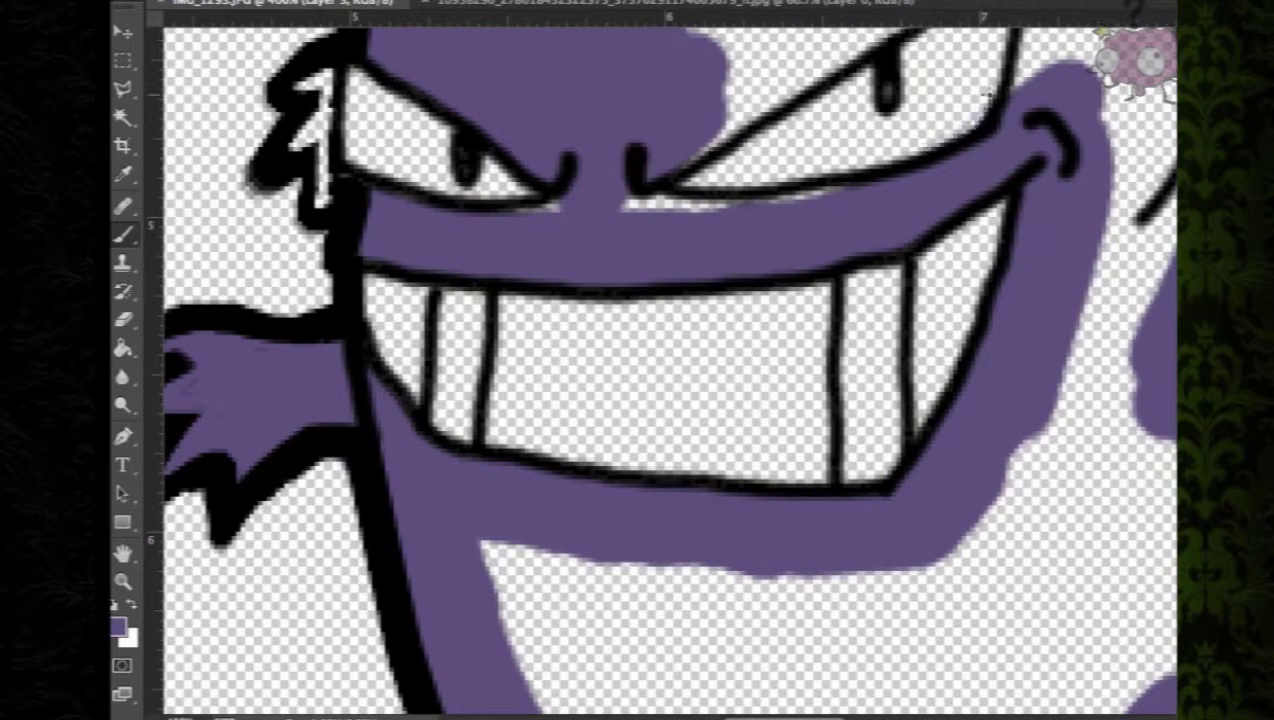
right_click(200, 200)
key("Return")
mouse_move(325, 168)
left_mouse_down()
mouse_move(321, 202)
mouse_move(320, 120)
left_mouse_up()
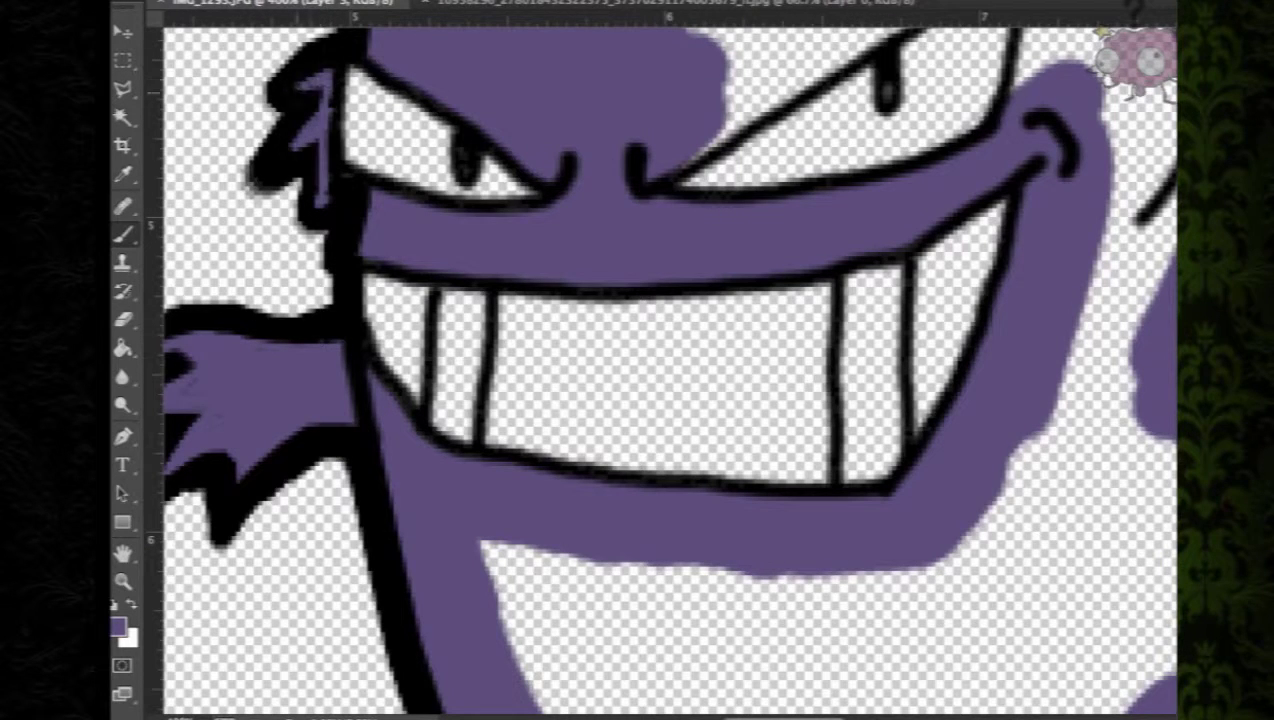
Paint purple tightly around the right-hand eye, then enlarge the brush and extend the fill across the forehead
scroll(1126, 313, "up", 3)
mouse_move(1066, 265)
left_mouse_down()
mouse_move(1049, 264)
mouse_move(1048, 342)
left_mouse_up()
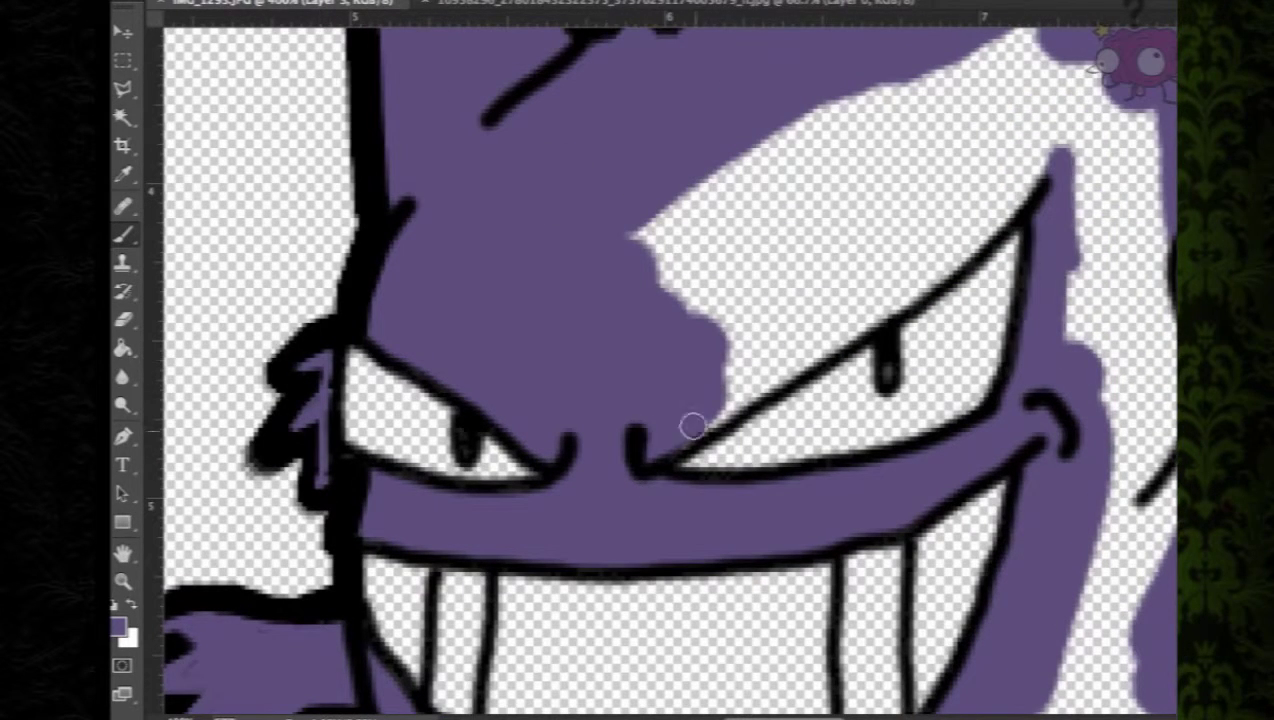
mouse_move(691, 424)
left_mouse_down()
mouse_move(976, 222)
mouse_move(950, 256)
mouse_move(777, 325)
left_mouse_up()
left_click(175, 1)
left_click_drag(229, 37, 240, 37)
mouse_move(715, 262)
left_mouse_down()
mouse_move(674, 256)
mouse_move(866, 197)
left_mouse_up()
Paint the remaining bare areas of the forehead, right-hand side of the face, arm and belly purple
left_click(124, 582)
left_click(683, 432, "alt")
left_click(683, 432, "alt")
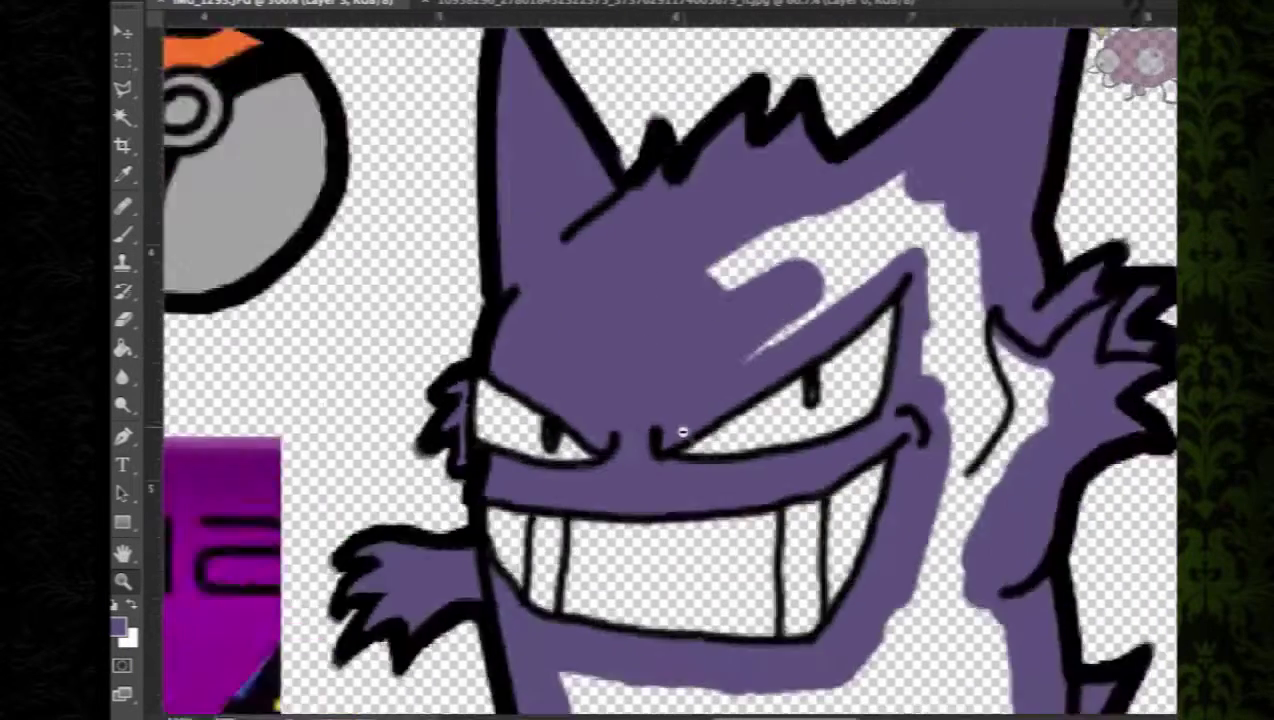
left_click(683, 432, "alt")
key("b")
mouse_move(690, 370)
left_mouse_down()
mouse_move(722, 362)
mouse_move(738, 376)
mouse_move(766, 334)
mouse_move(803, 416)
mouse_move(795, 347)
left_mouse_up()
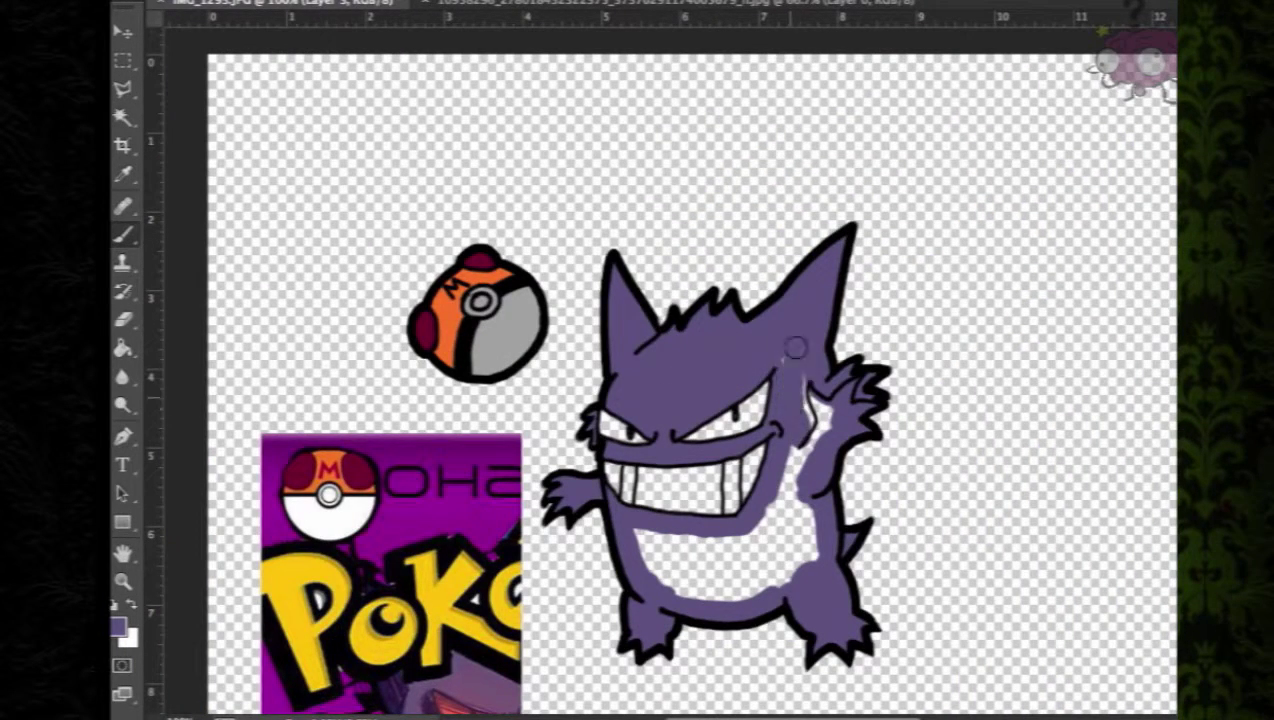
mouse_move(760, 436)
left_mouse_down()
mouse_move(807, 562)
mouse_move(772, 525)
mouse_move(742, 582)
mouse_move(638, 529)
mouse_move(679, 587)
mouse_move(746, 558)
left_mouse_up()
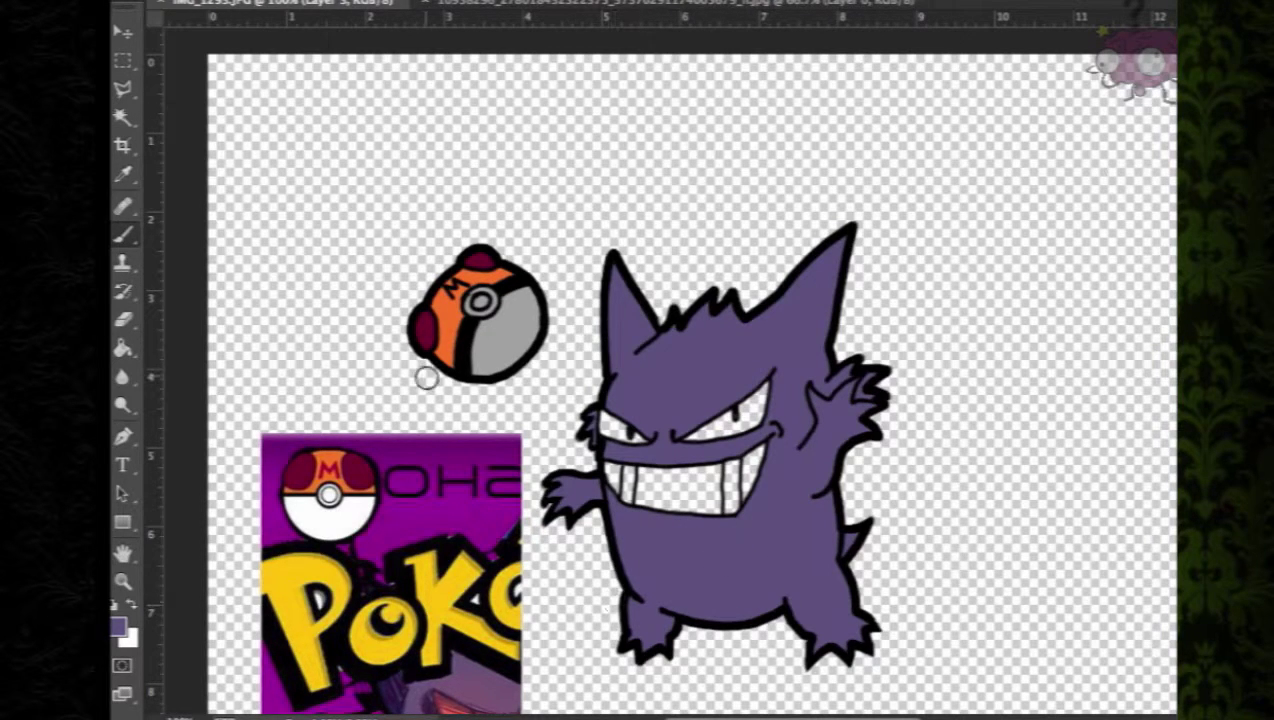
Sample the red from the reference Gengar's eye and paint both eyes with it on a new layer
left_click(124, 175)
scroll(445, 500, "down", 3)
left_click(458, 633)
left_click(124, 235)
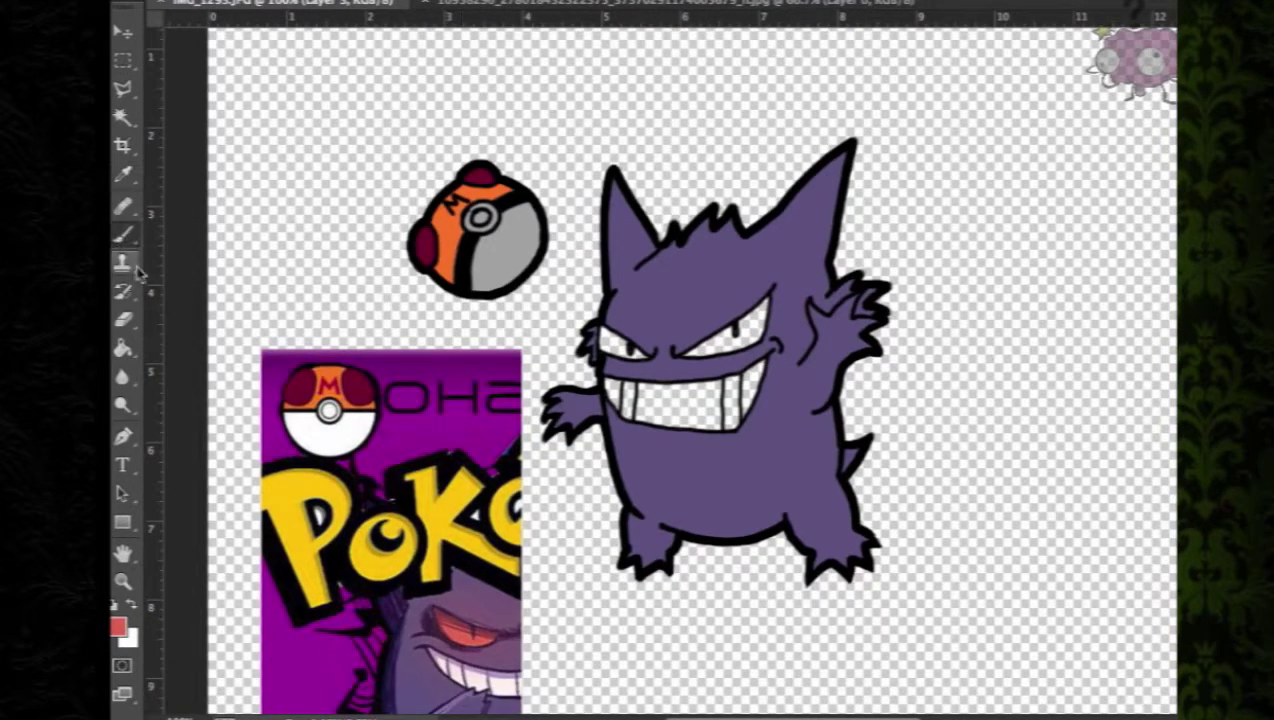
left_click(446, 1)
mouse_move(470, 0)
left_click(740, 1)
key("Return")
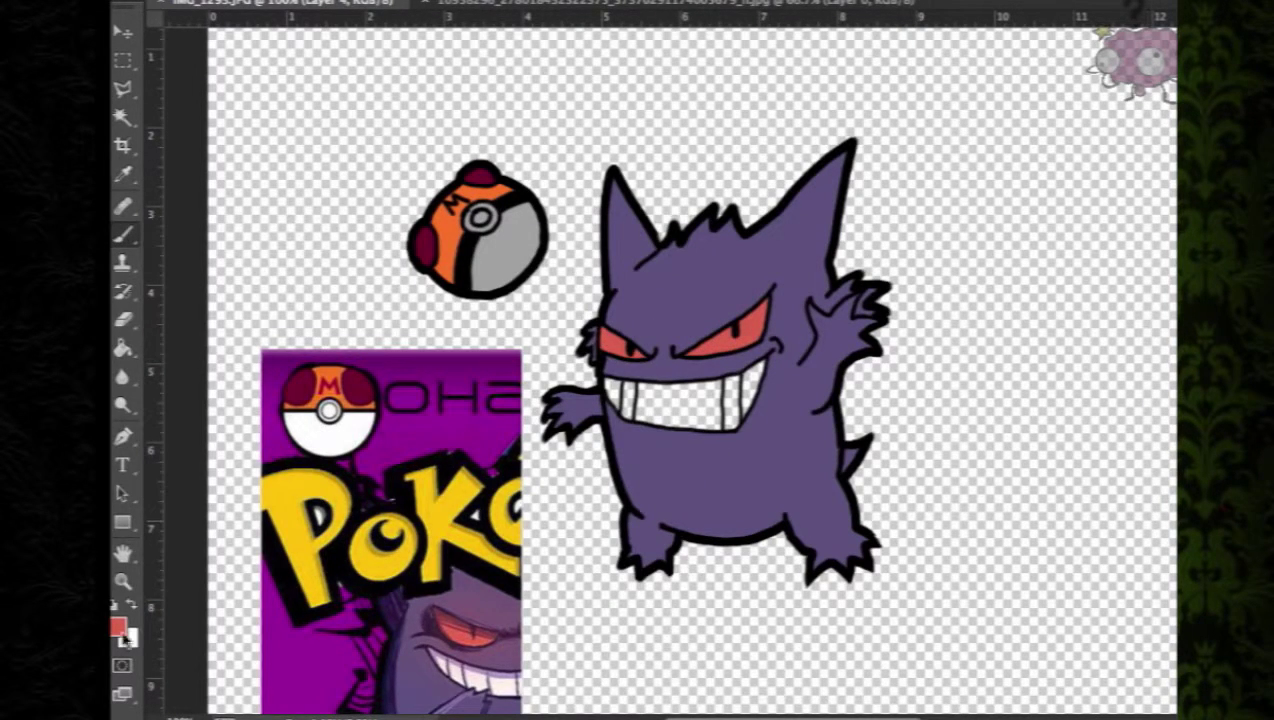
Choose a very light grey as the foreground colour and paint the teeth with it
left_click(121, 633)
left_click(123, 312)
left_click(634, 274)
mouse_move(640, 383)
left_mouse_down()
mouse_move(719, 441)
mouse_move(616, 398)
left_mouse_up()
key("ctrl+z")
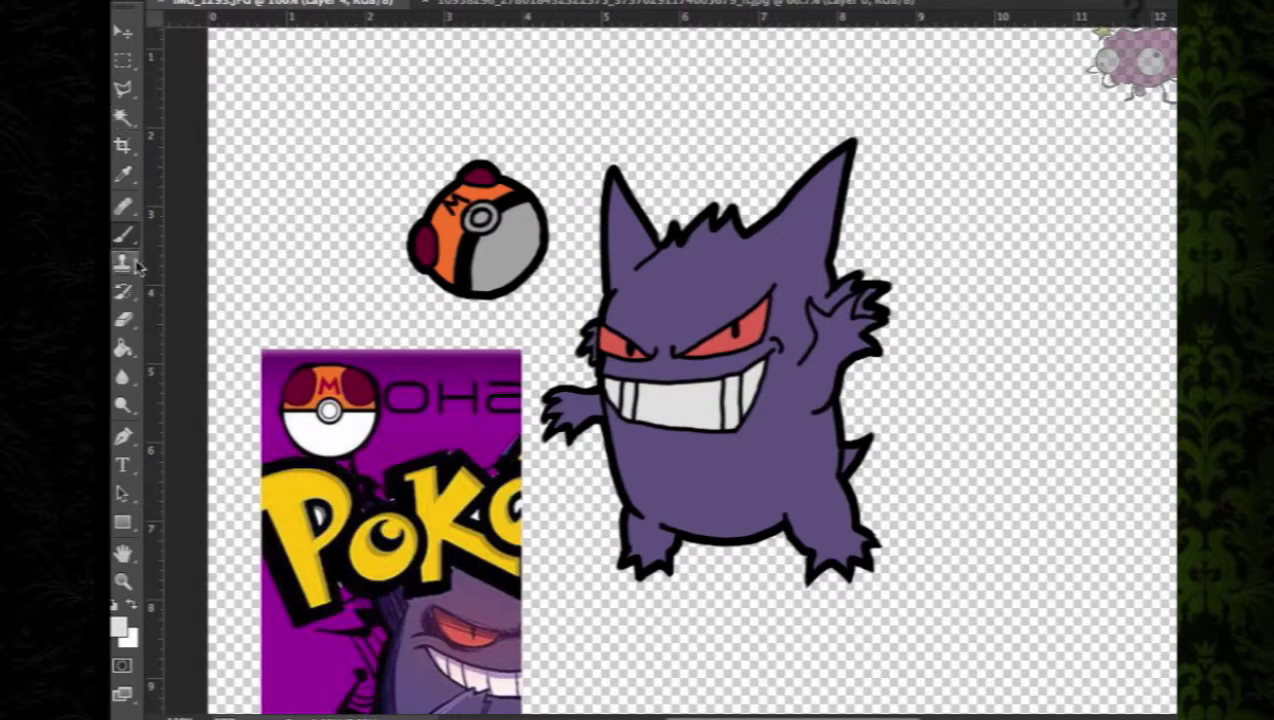
Create another new layer in the document
left_click(444, 0)
mouse_move(470, 0)
left_click(730, 0)
left_click(1036, 238)
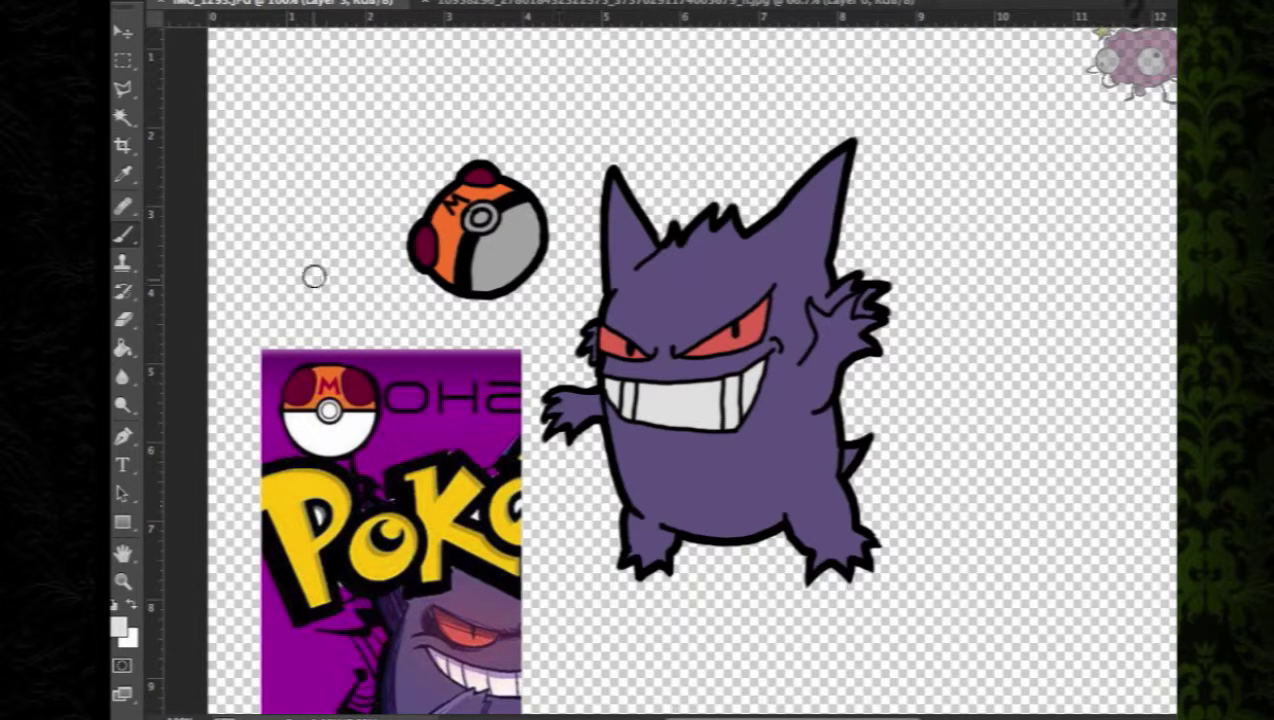
Outline the reference image with the Polygonal Lasso, erase it from its layer with a large eraser, and deselect
key("l")
left_click(236, 324)
left_click(245, 643)
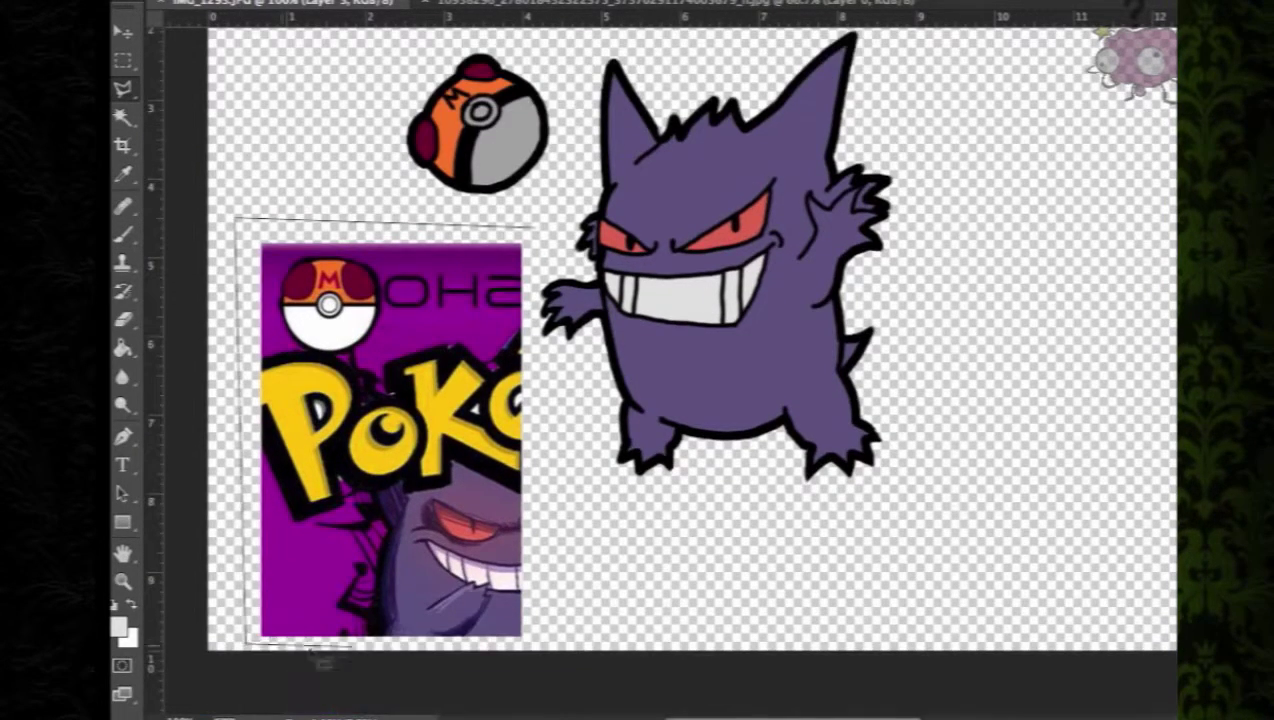
left_click(565, 641)
double_click(542, 227)
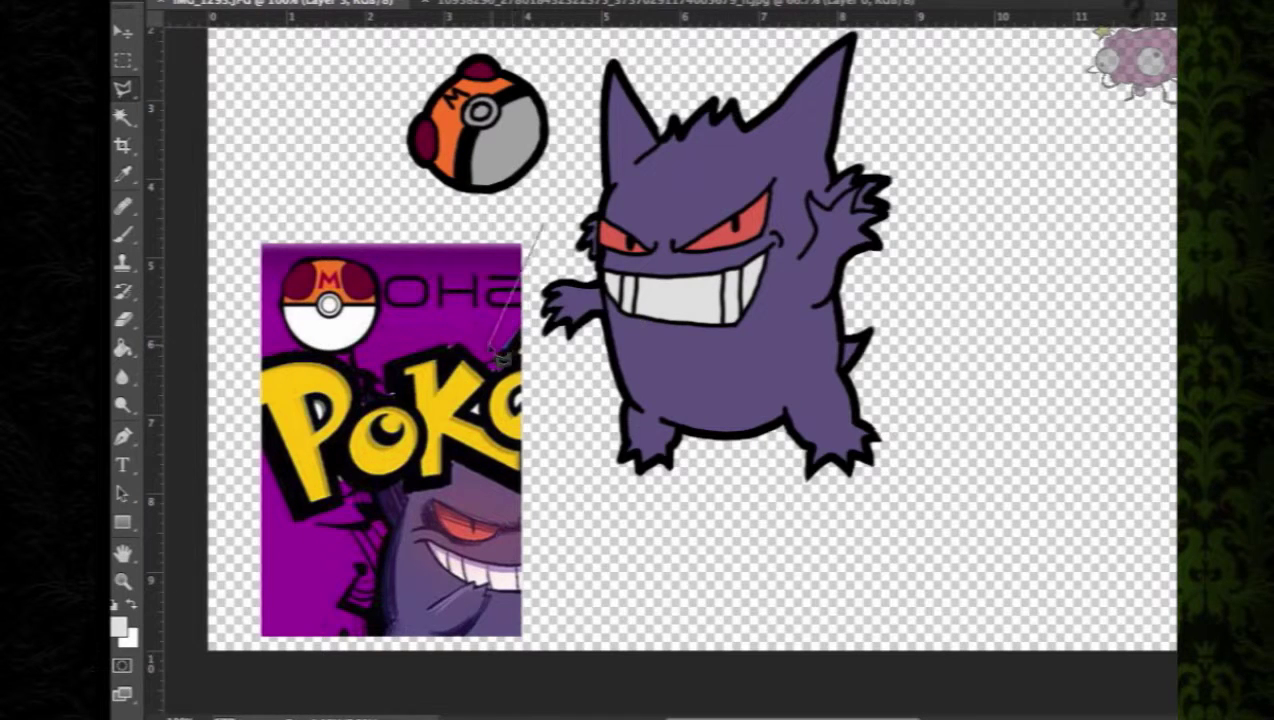
left_click(530, 248)
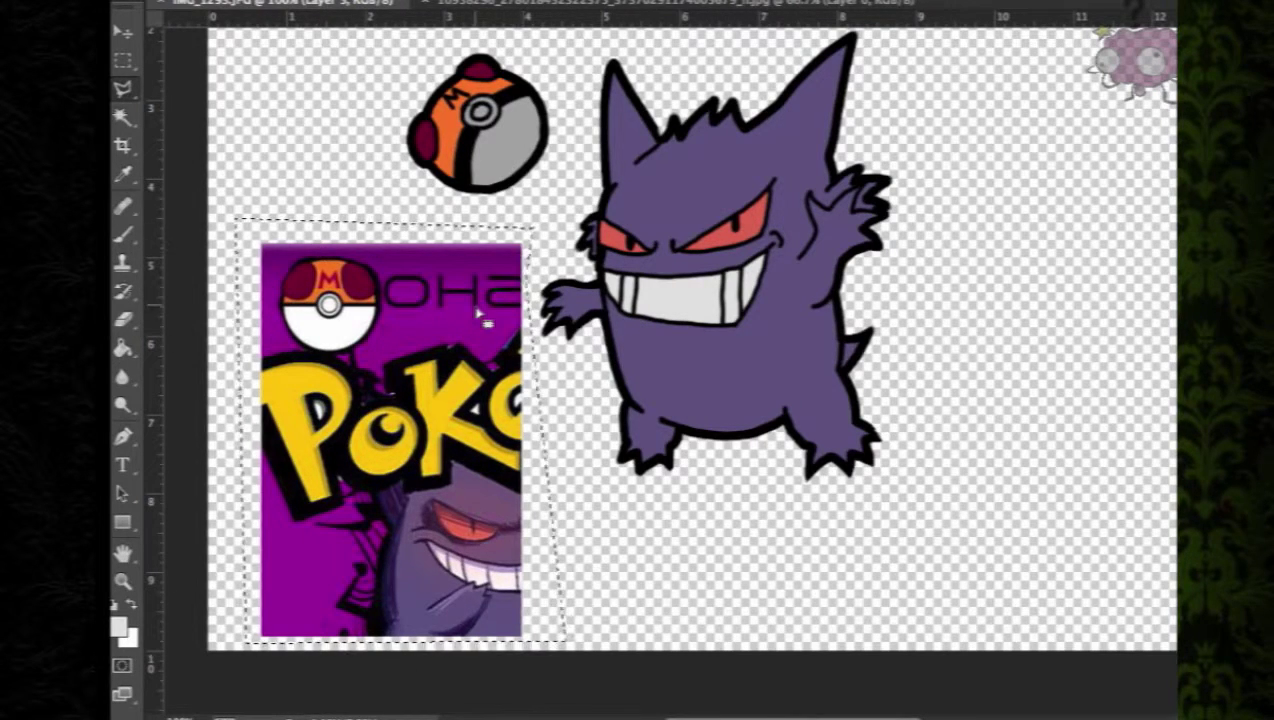
key("ctrl+x")
key("Return")
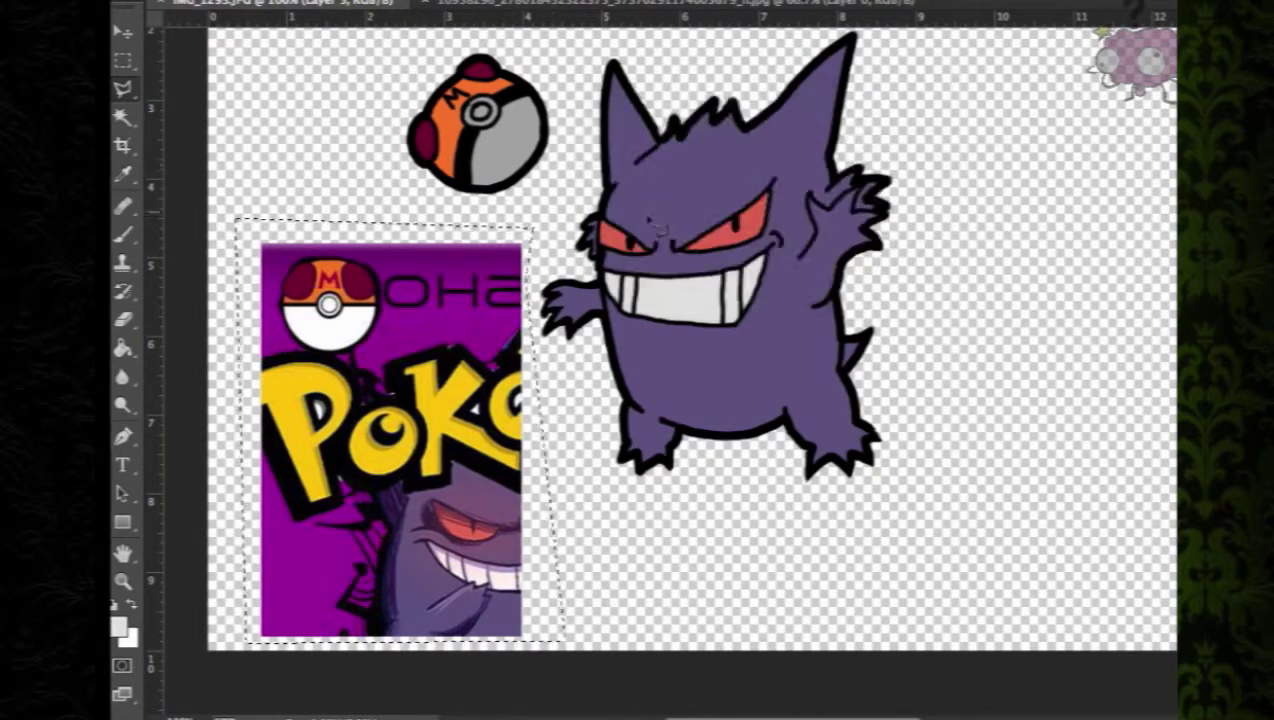
left_click(122, 319)
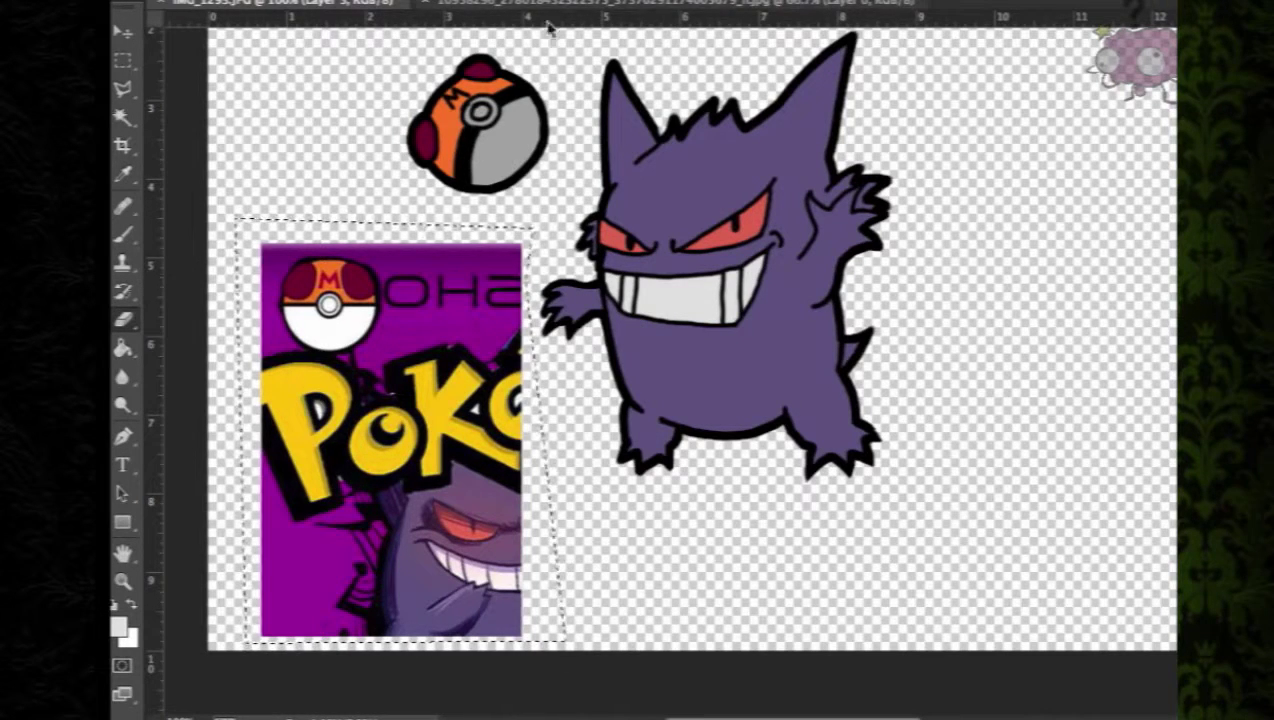
right_click(302, 315)
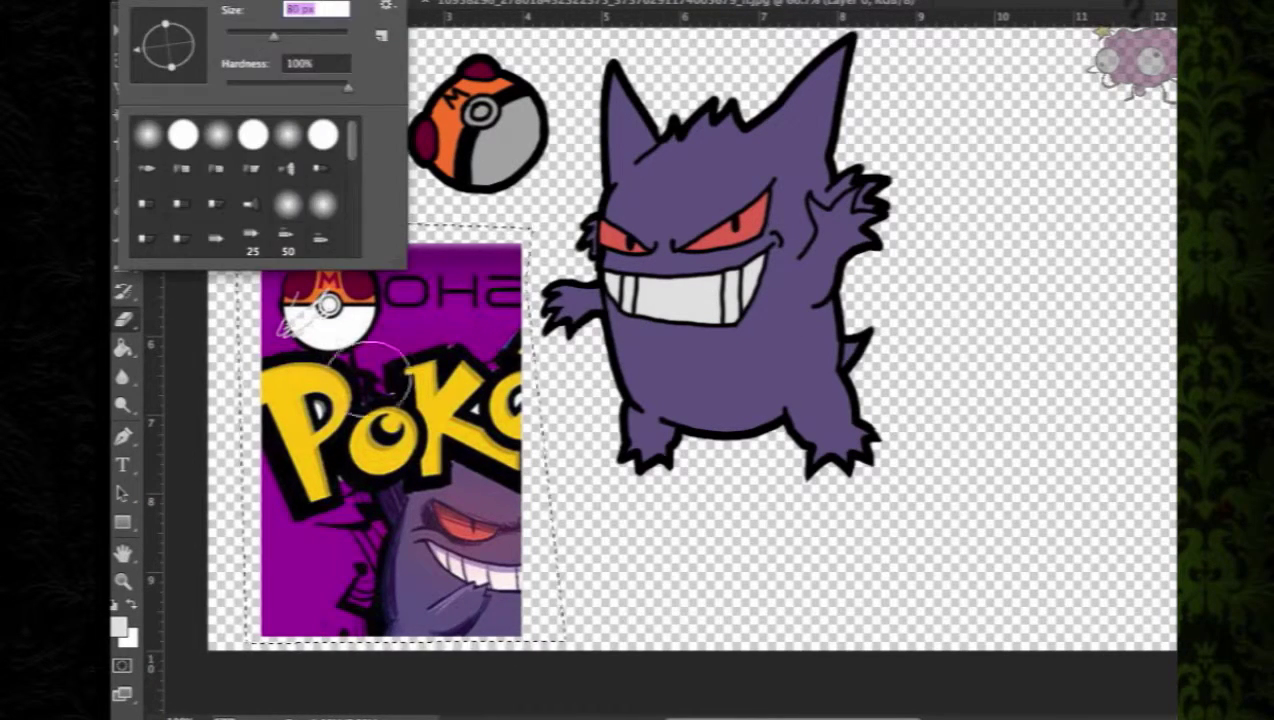
mouse_move(335, 368)
left_mouse_down()
mouse_move(450, 270)
mouse_move(302, 323)
mouse_move(558, 605)
left_mouse_up()
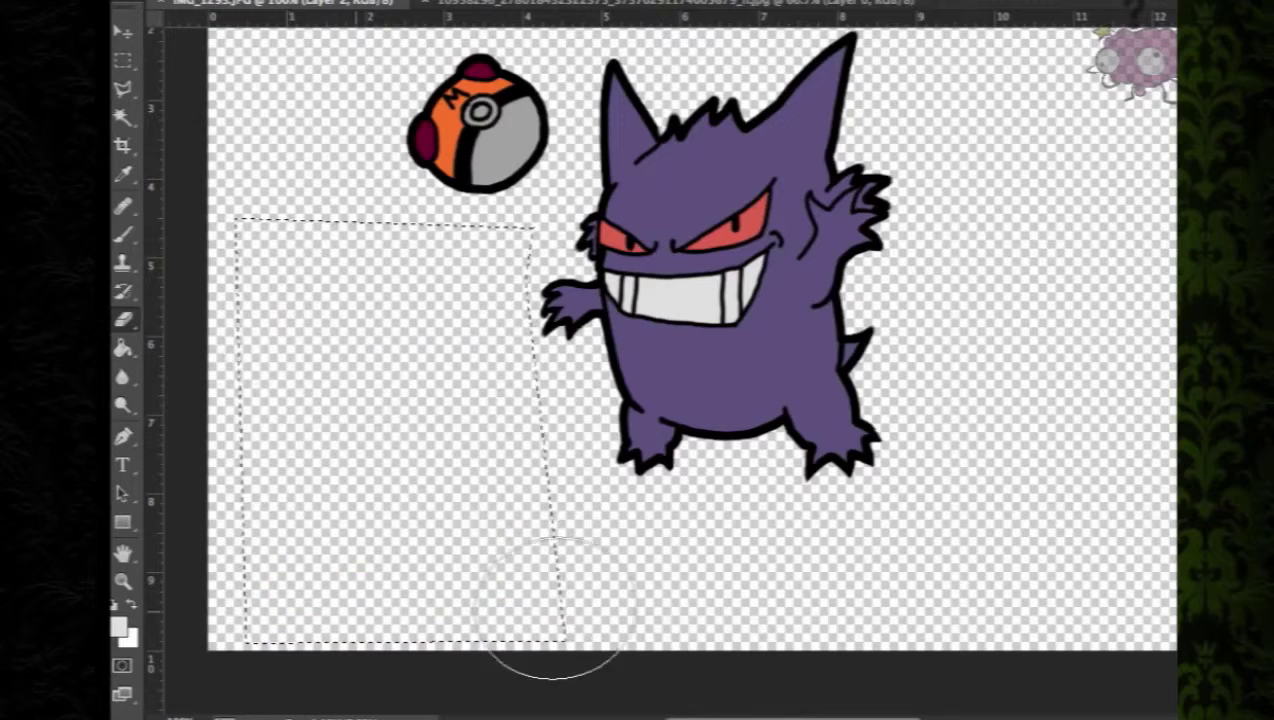
key("ctrl+d")
scroll(1138, 390, "up", 3)
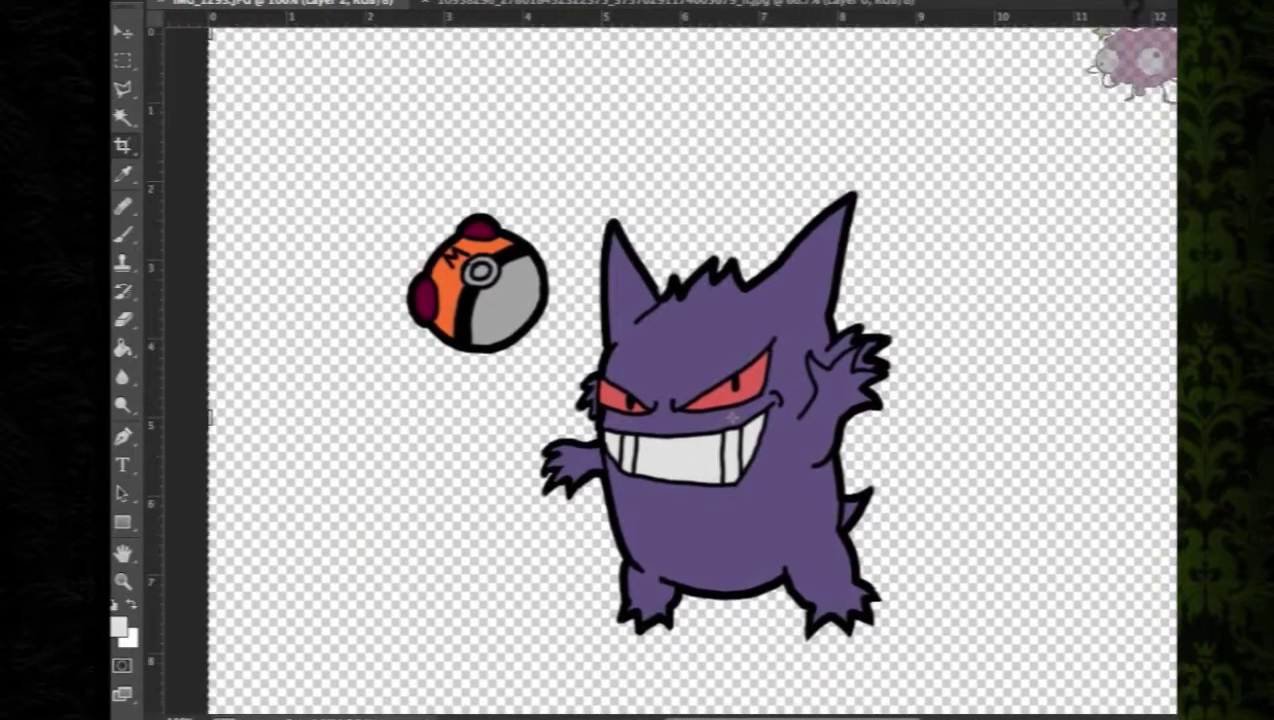
Sample the body's purple and choose a darker shade of it as the foreground colour for brush shading
left_click(122, 178)
left_click(660, 525)
left_click(118, 628)
left_click(206, 441)
left_click(640, 275)
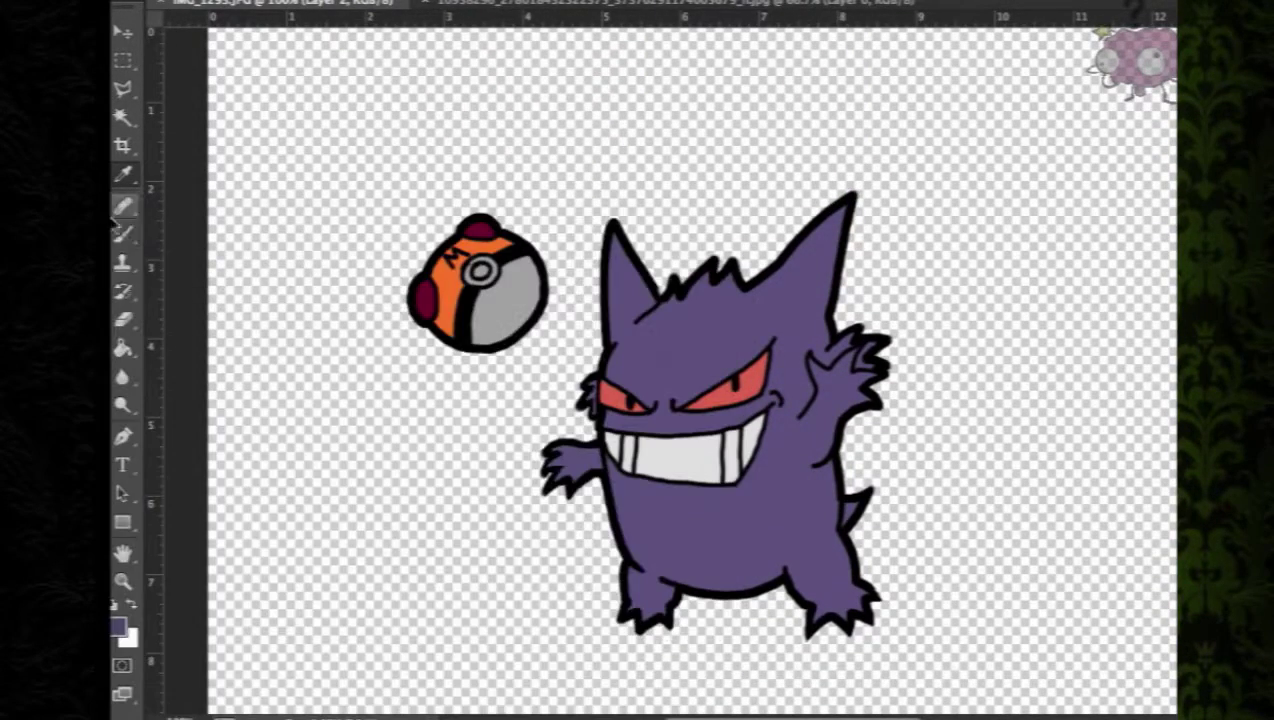
left_click(123, 234)
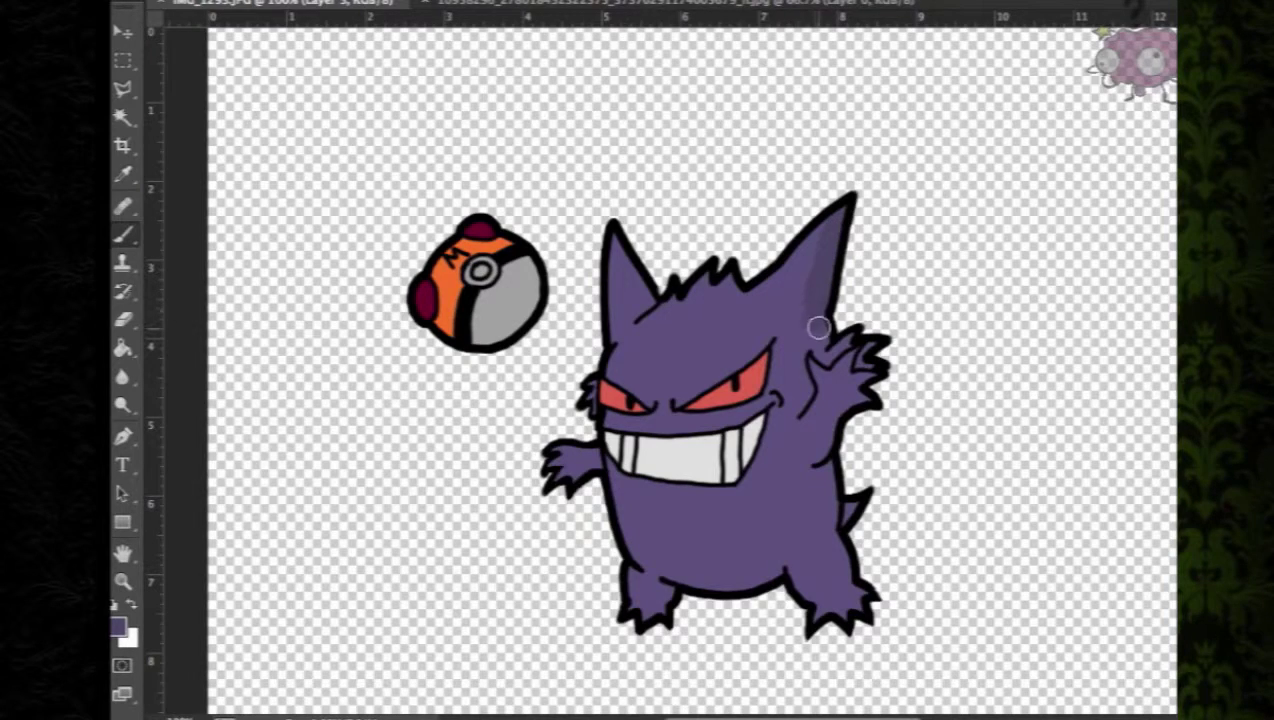
Brush the darker purple along the outer edge of the right-hand ear and into the raised hand's upper finger
left_click_drag(818, 328, 802, 327)
key("ctrl+z")
left_click(165, 2)
left_click(126, 584)
left_click(830, 260)
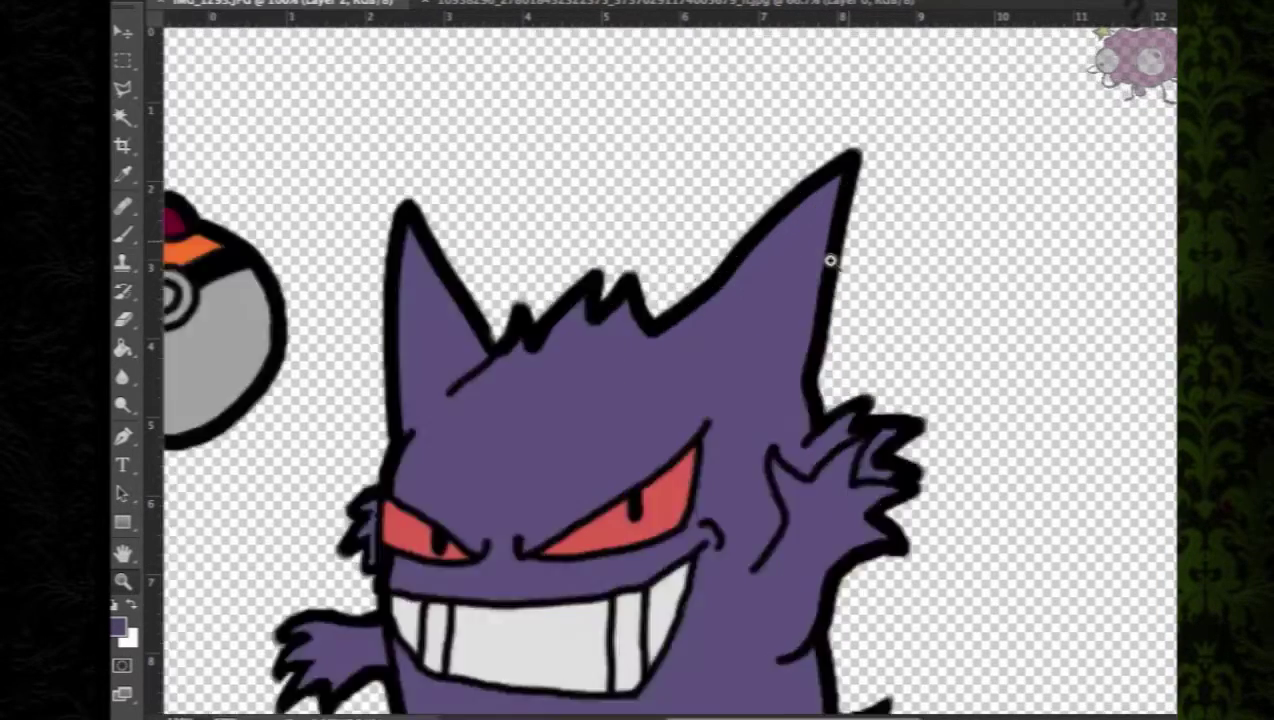
left_click(123, 234)
scroll(290, 231, "up", 3)
left_click_drag(838, 158, 758, 518)
scroll(758, 518, "down", 5)
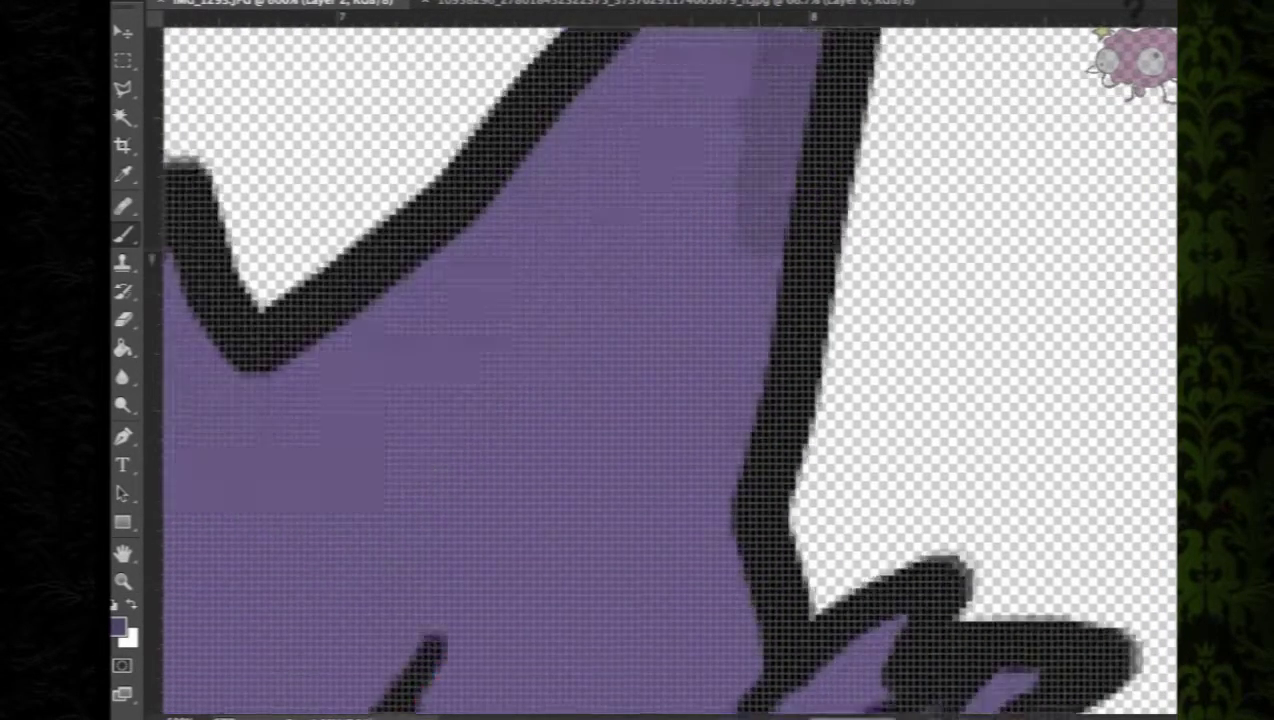
scroll(728, 256, "down", 3)
mouse_move(728, 256)
left_mouse_down()
mouse_move(711, 409)
mouse_move(766, 600)
mouse_move(886, 535)
mouse_move(863, 567)
left_mouse_up()
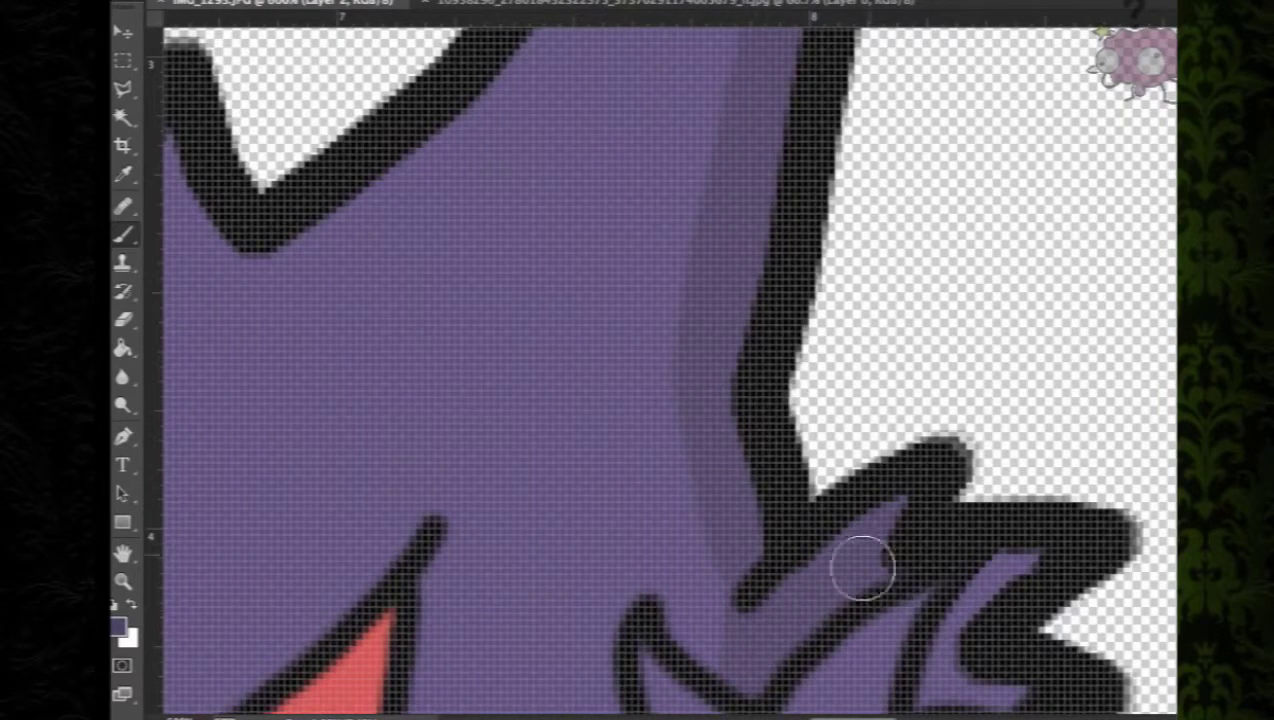
Shade the raised hand's remaining fingers, the underside of its arm and the body edge just beneath the arm
left_click_drag(991, 587, 948, 675)
scroll(948, 675, "down", 4)
left_click_drag(948, 268, 1015, 276)
mouse_move(994, 508)
left_mouse_down()
mouse_move(963, 509)
mouse_move(890, 533)
left_mouse_up()
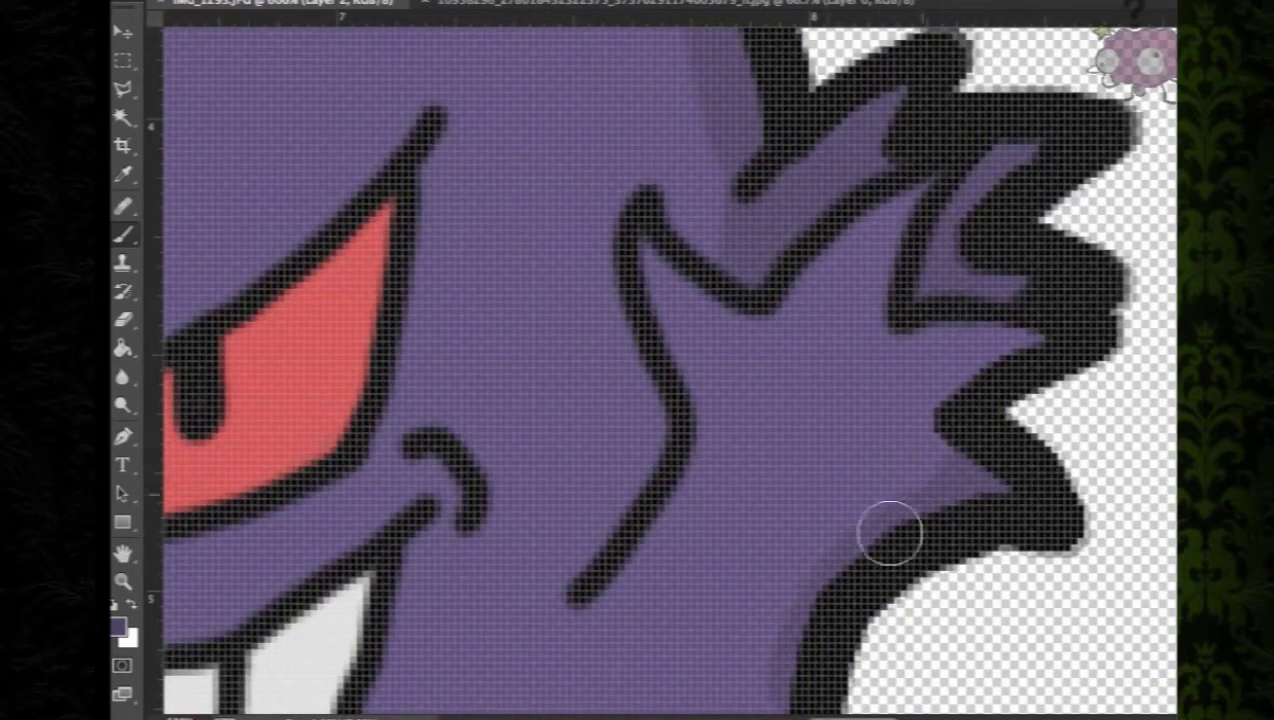
scroll(889, 533, "down", 3)
mouse_move(788, 319)
left_mouse_down()
mouse_move(789, 366)
mouse_move(754, 450)
mouse_move(689, 500)
mouse_move(785, 564)
mouse_move(790, 660)
left_mouse_up()
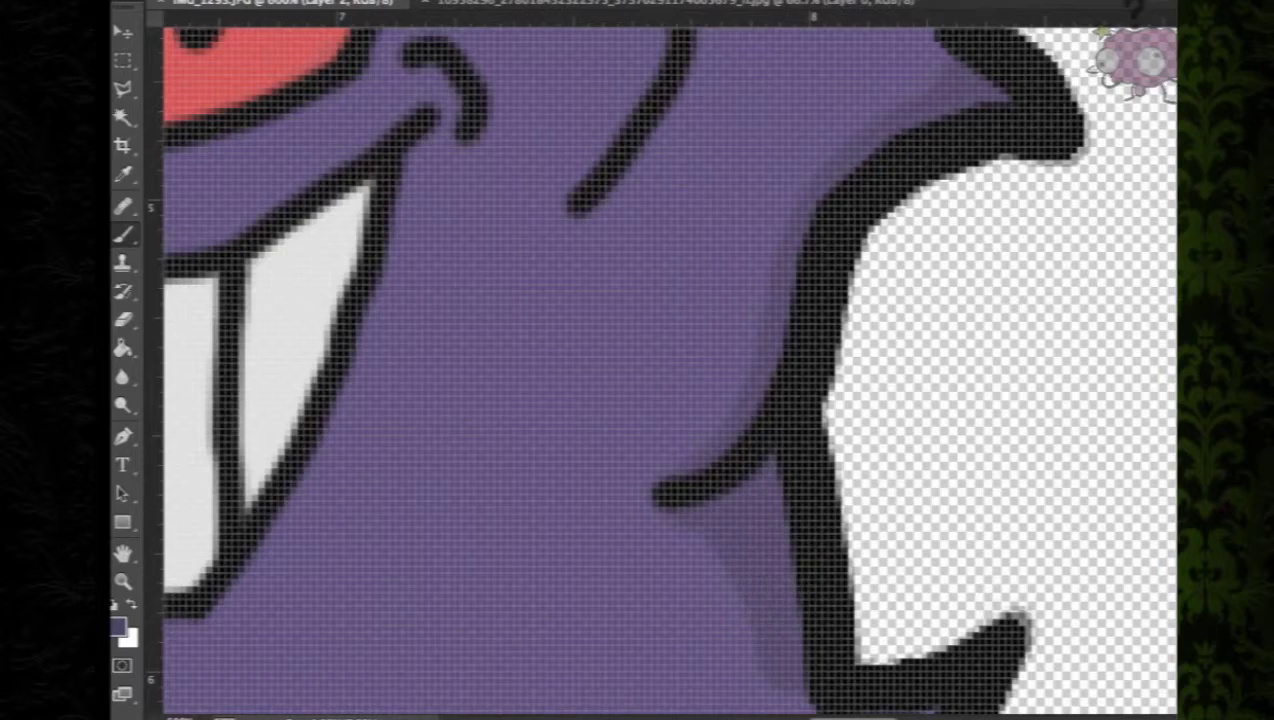
Shade the tail, the body's lower right-hand edge, the right-hand foot and the inner side of the left-hand foot
scroll(790, 660, "down", 4)
left_click_drag(845, 290, 873, 384)
mouse_move(797, 320)
left_mouse_down()
mouse_move(799, 446)
mouse_move(845, 640)
left_mouse_up()
scroll(845, 640, "down", 4)
mouse_move(866, 246)
left_mouse_down()
mouse_move(880, 324)
mouse_move(956, 512)
left_mouse_up()
scroll(758, 553, "left", 8)
mouse_move(620, 376)
left_mouse_down()
mouse_move(657, 399)
mouse_move(642, 457)
left_mouse_up()
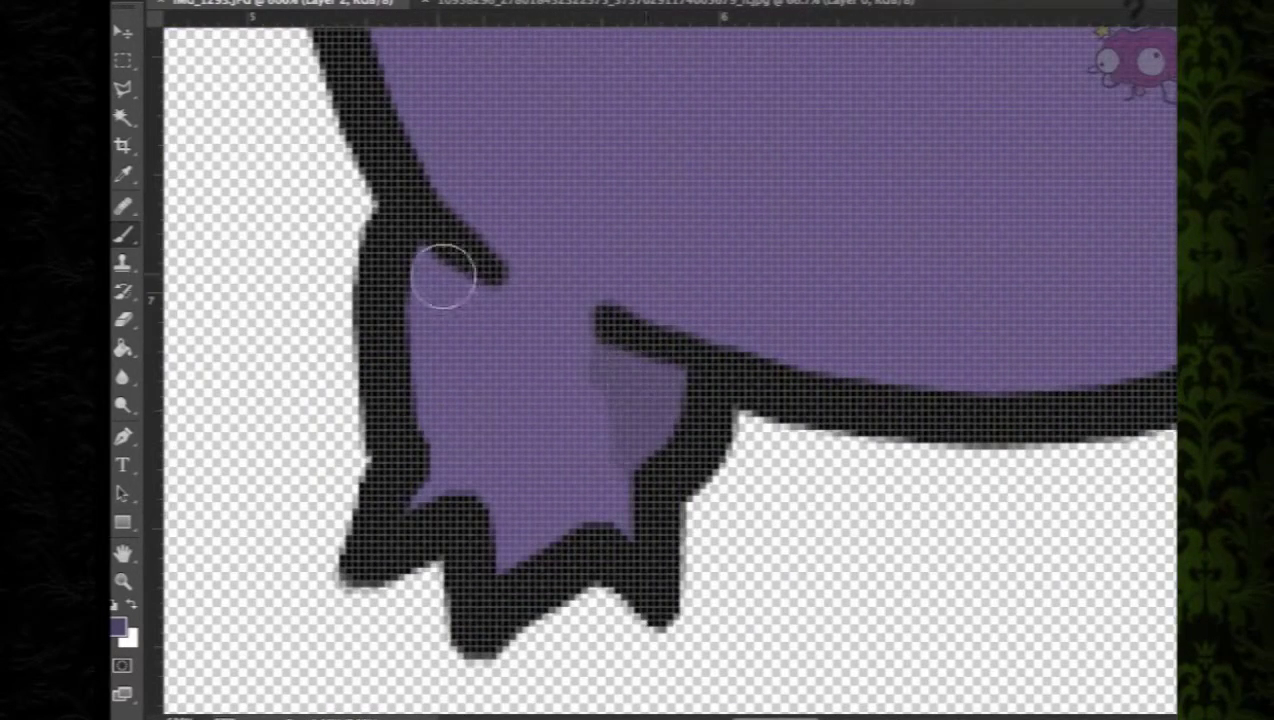
left_click_drag(441, 277, 442, 290)
mouse_move(641, 376)
left_mouse_down()
mouse_move(528, 559)
mouse_move(469, 566)
left_mouse_up()
key("ctrl+alt+z")
key("ctrl+alt+z")
key("ctrl+alt+z")
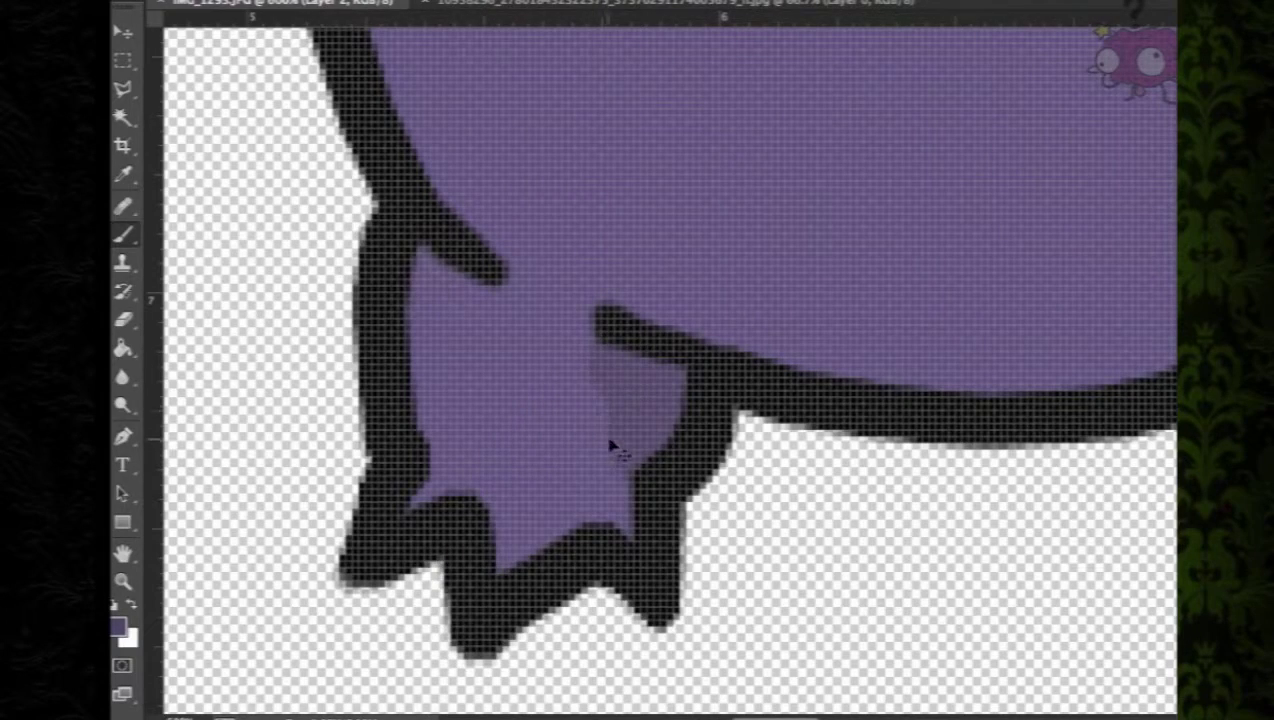
Reinforce the shading on the left-hand foot's inner side and shade the lowered left-hand arm
mouse_move(622, 368)
left_mouse_down()
mouse_move(589, 418)
mouse_move(650, 440)
left_mouse_up()
scroll(1130, 450, "up", 10)
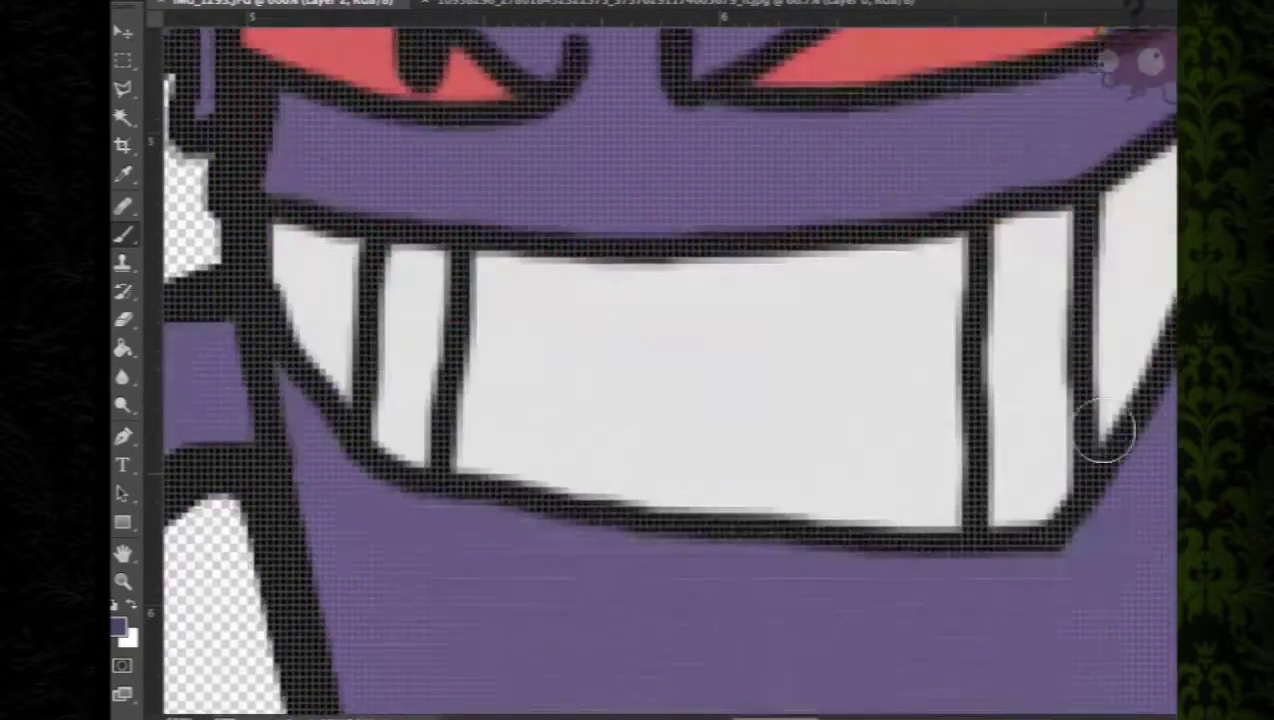
scroll(1103, 427, "left", 6)
left_click_drag(745, 330, 753, 479)
Shade beside the left-hand eye's inner corner, beneath the right-hand eye and up around its outer edge
scroll(1004, 366, "up", 4)
left_click_drag(1096, 434, 1126, 367)
scroll(1126, 367, "right", 8)
mouse_move(475, 450)
left_mouse_down()
mouse_move(775, 435)
mouse_move(1032, 316)
mouse_move(1114, 362)
left_mouse_up()
scroll(1112, 350, "up", 4)
mouse_move(1082, 240)
left_mouse_down()
mouse_move(1038, 461)
mouse_move(1102, 197)
left_mouse_up()
Shade the inner edge of the left-hand ear down to the line at its base
scroll(1143, 243, "up", 5)
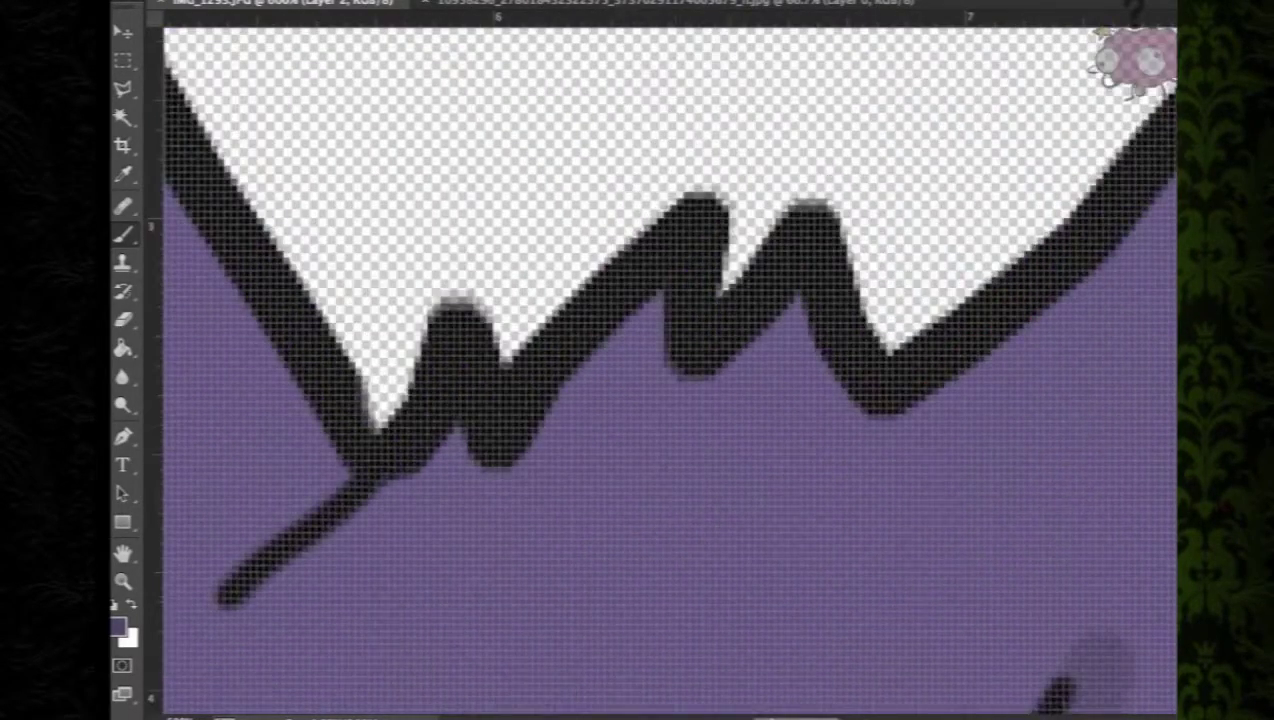
scroll(824, 470, "left", 7)
left_click_drag(1036, 462, 1007, 512)
mouse_move(952, 575)
left_mouse_down()
mouse_move(1048, 406)
mouse_move(1002, 529)
mouse_move(1015, 481)
left_mouse_up()
With a smaller brush, shade below the right-hand cheek crease and down along the grin's right-hand edge
scroll(1012, 482, "down", 8)
scroll(802, 308, "up", 2)
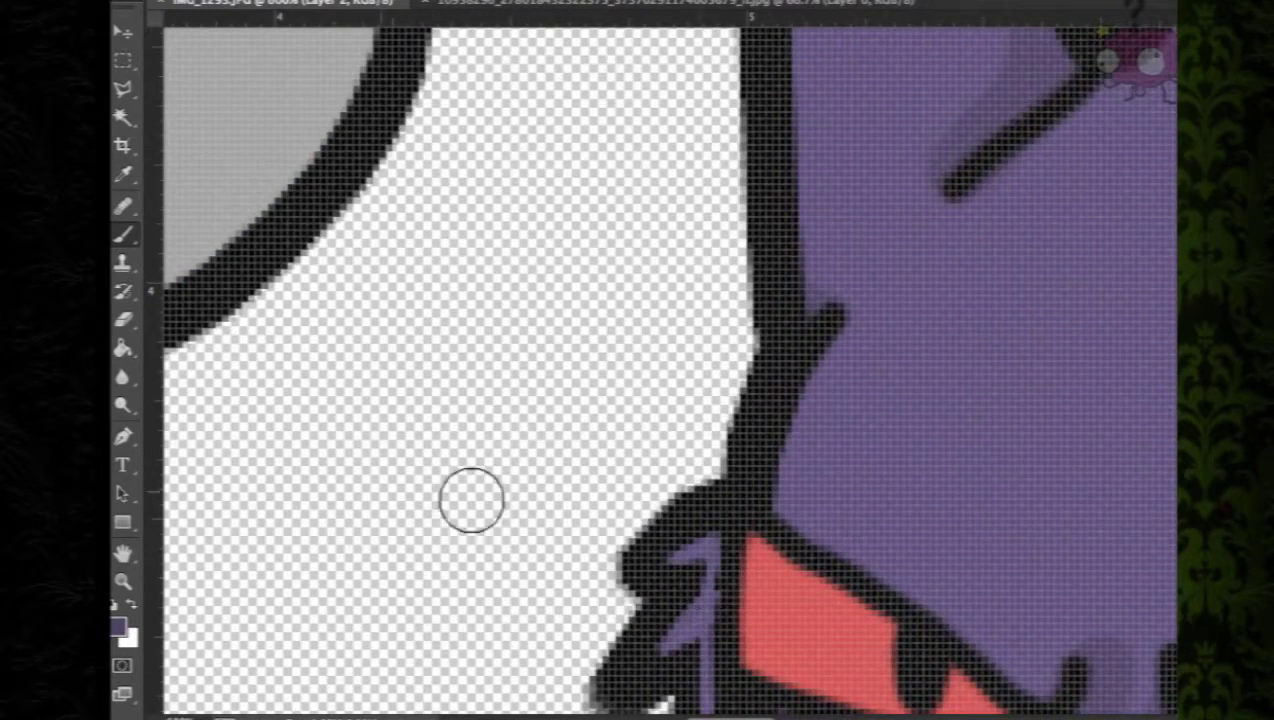
double_click(125, 583)
key("b")
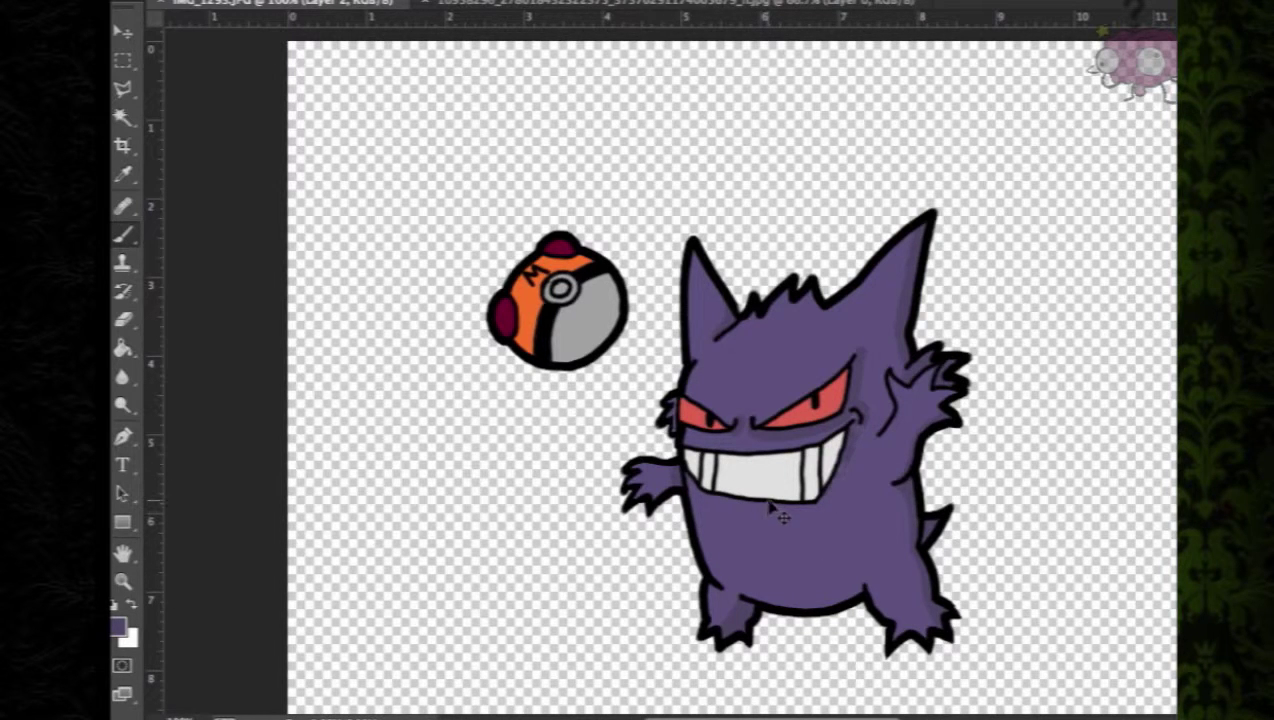
scroll(847, 444, "up", 6)
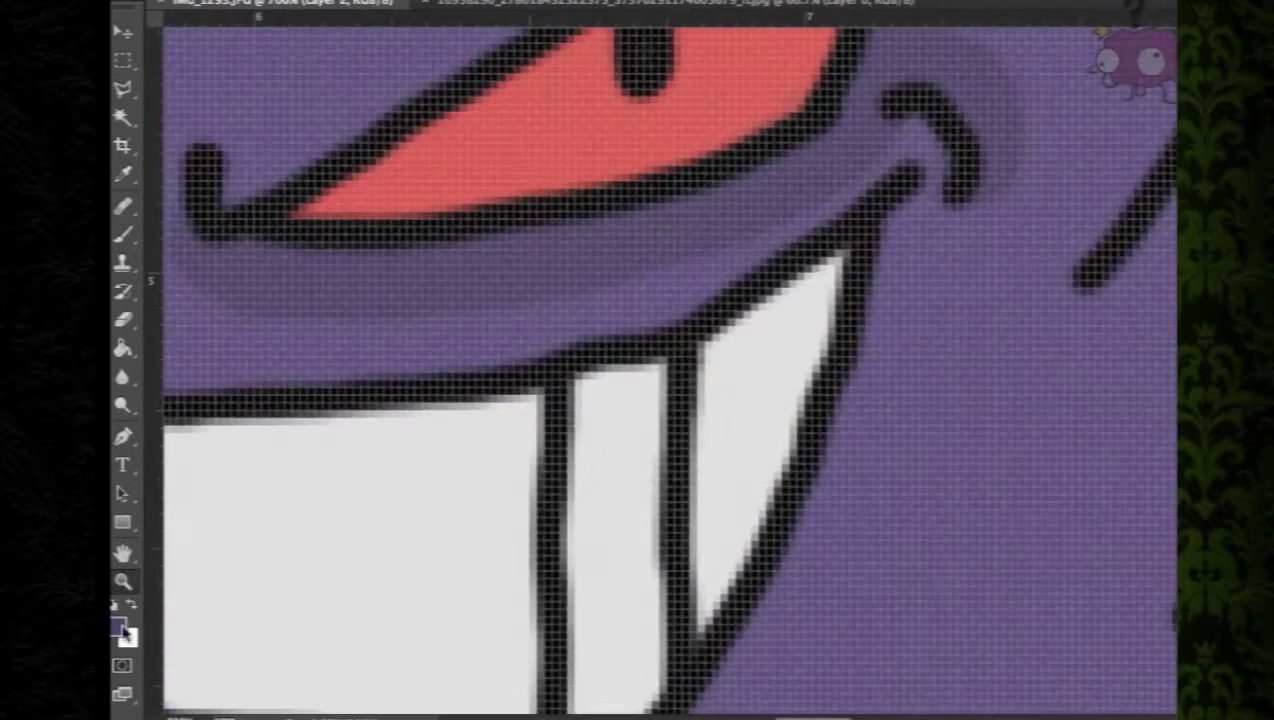
left_click(178, 0)
left_click_drag(233, 38, 225, 38)
left_click_drag(900, 210, 931, 216)
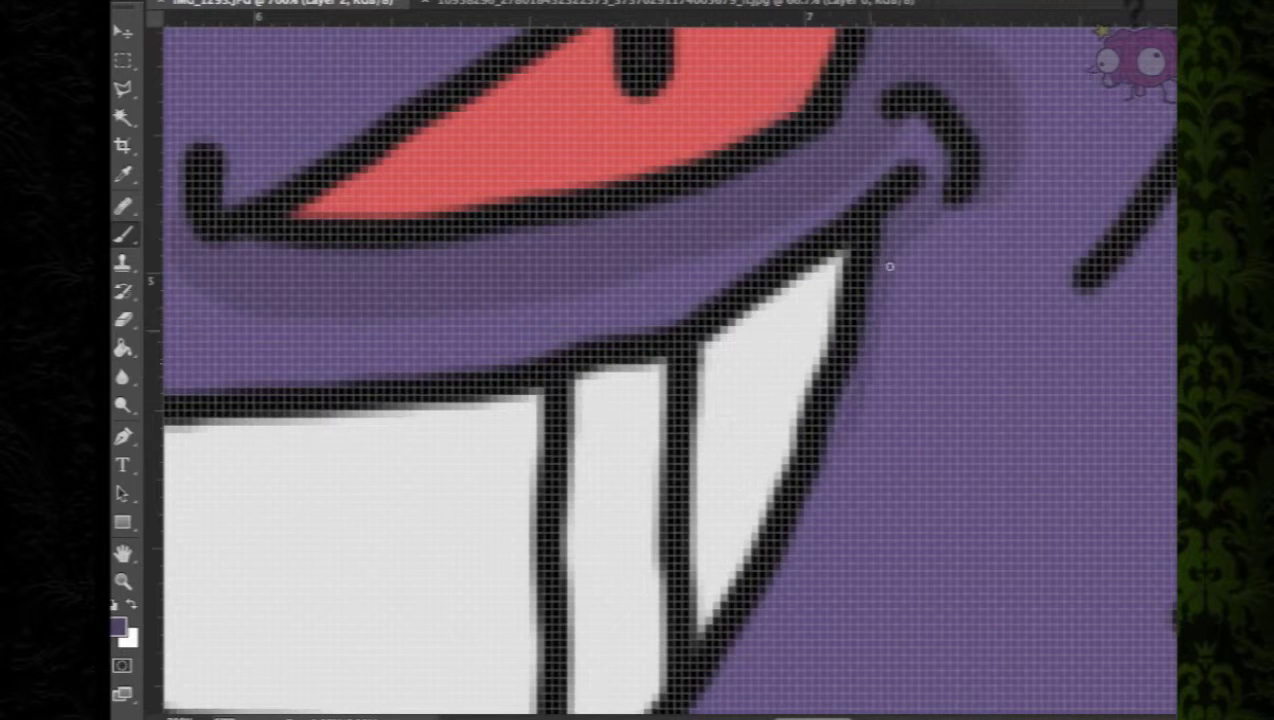
left_click_drag(896, 290, 781, 573)
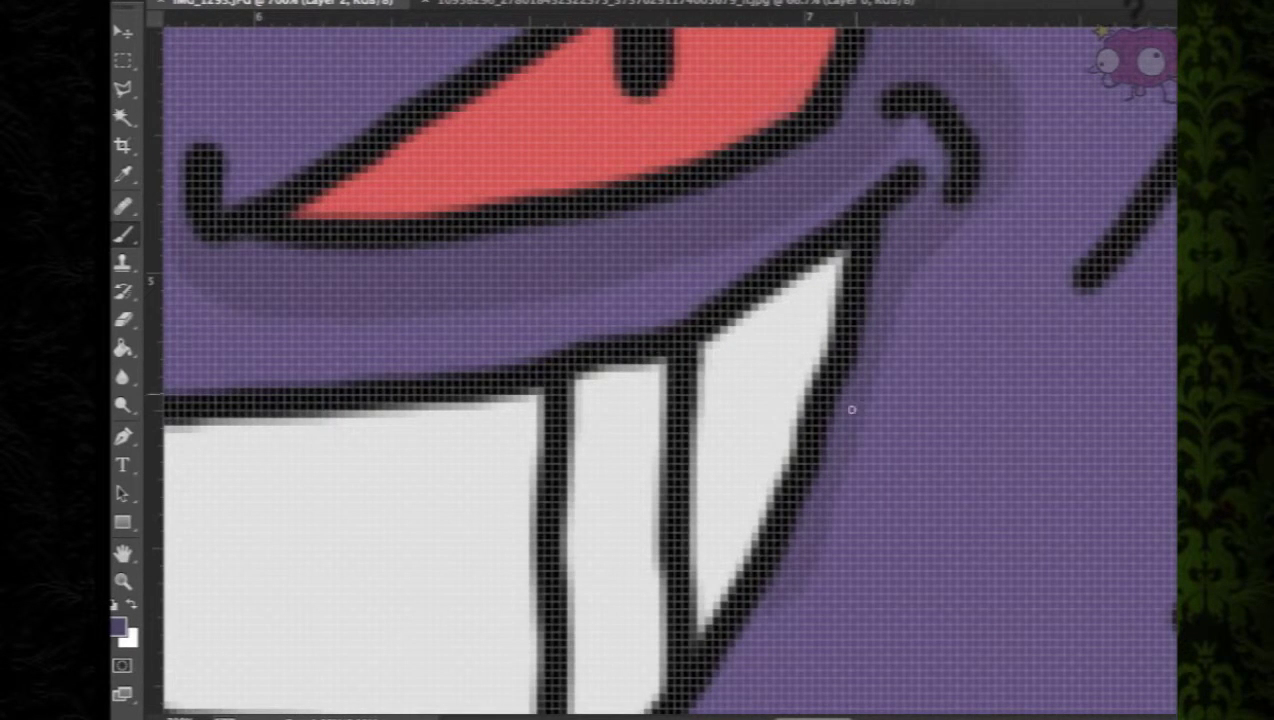
scroll(657, 293, "down", 5)
scroll(720, 360, "up", 4)
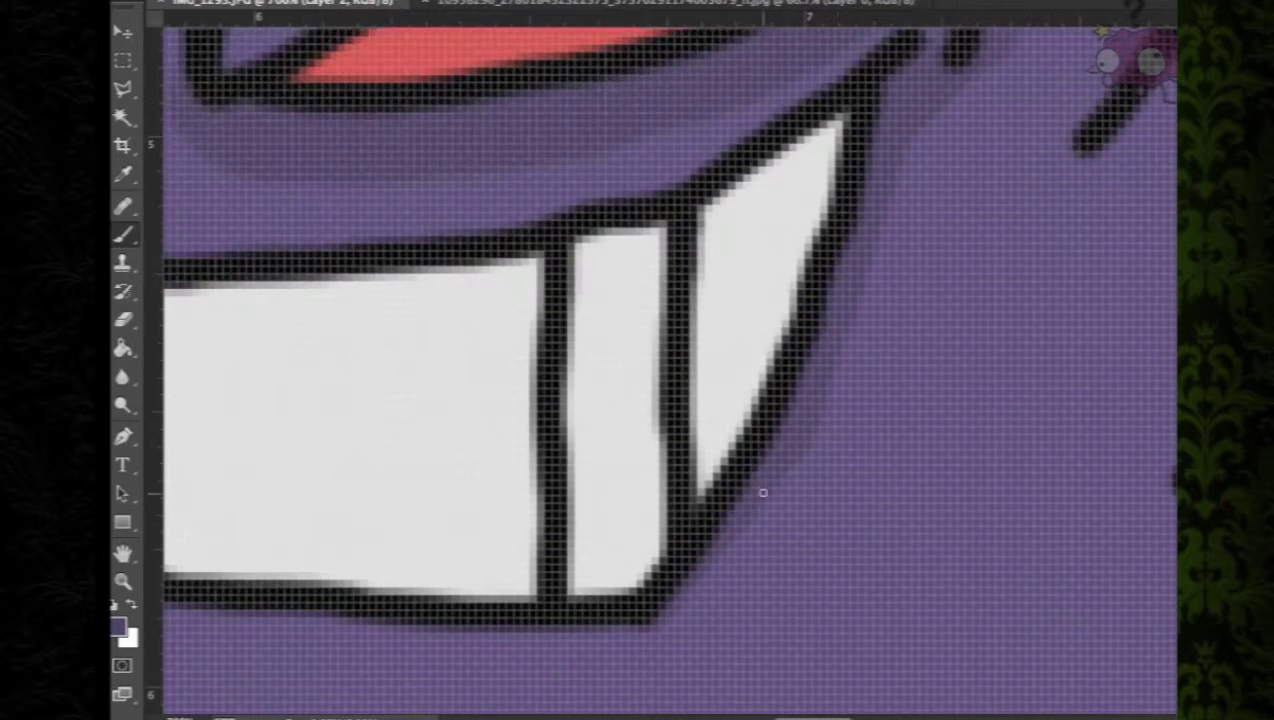
scroll(911, 352, "up", 4)
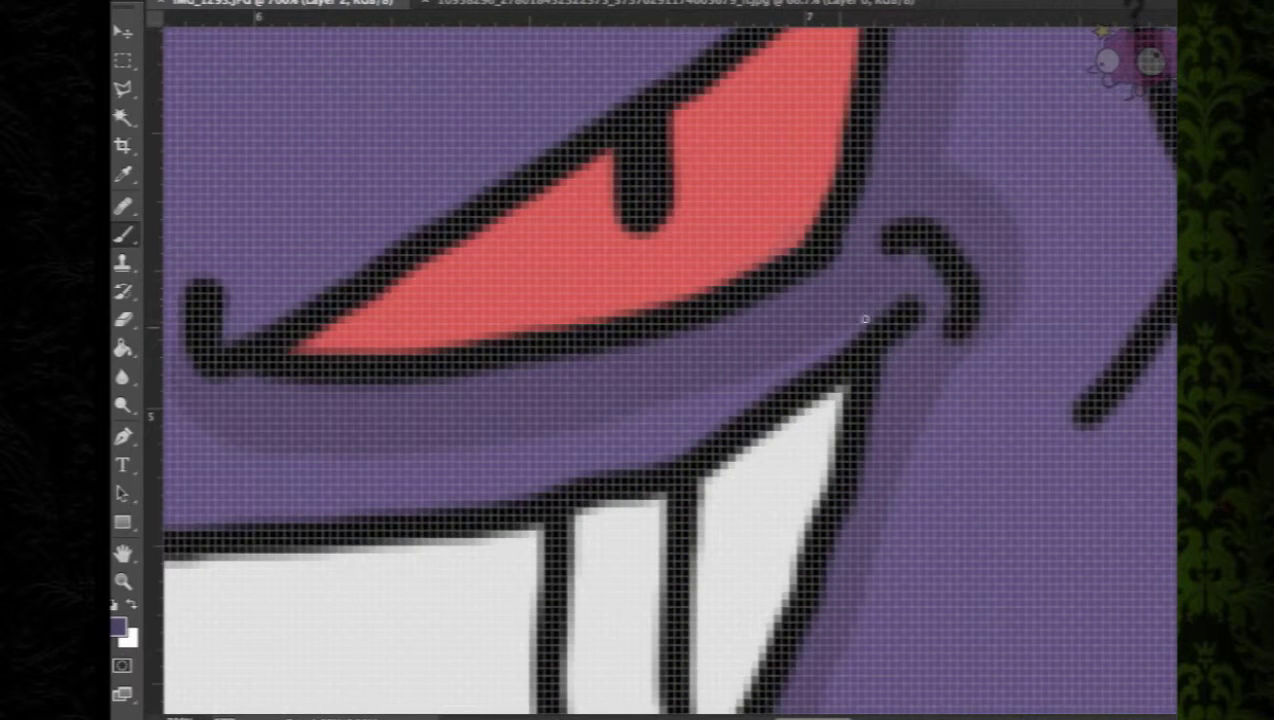
Sample the ball's grey, choose a slightly darker grey, and shade the grey half along its outer right-hand edge
double_click(123, 582)
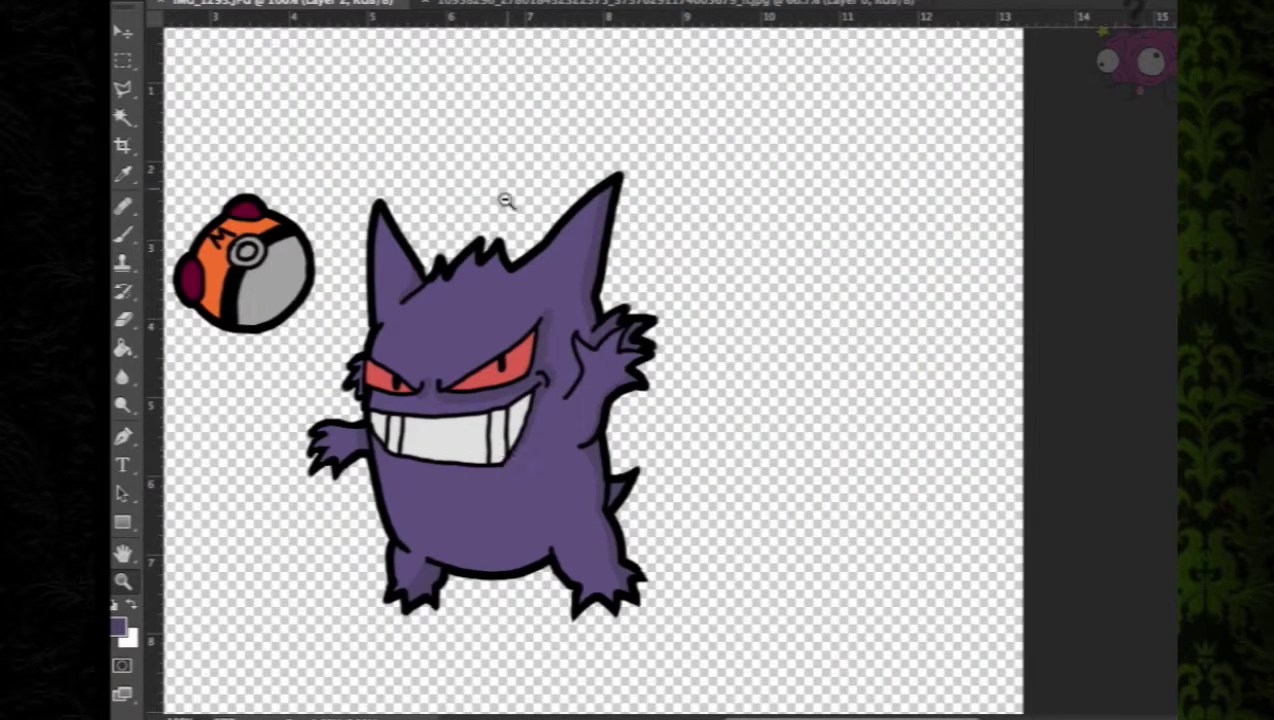
left_click_drag(746, 717, 699, 717)
left_click(124, 175)
left_click(468, 284)
left_click(118, 627)
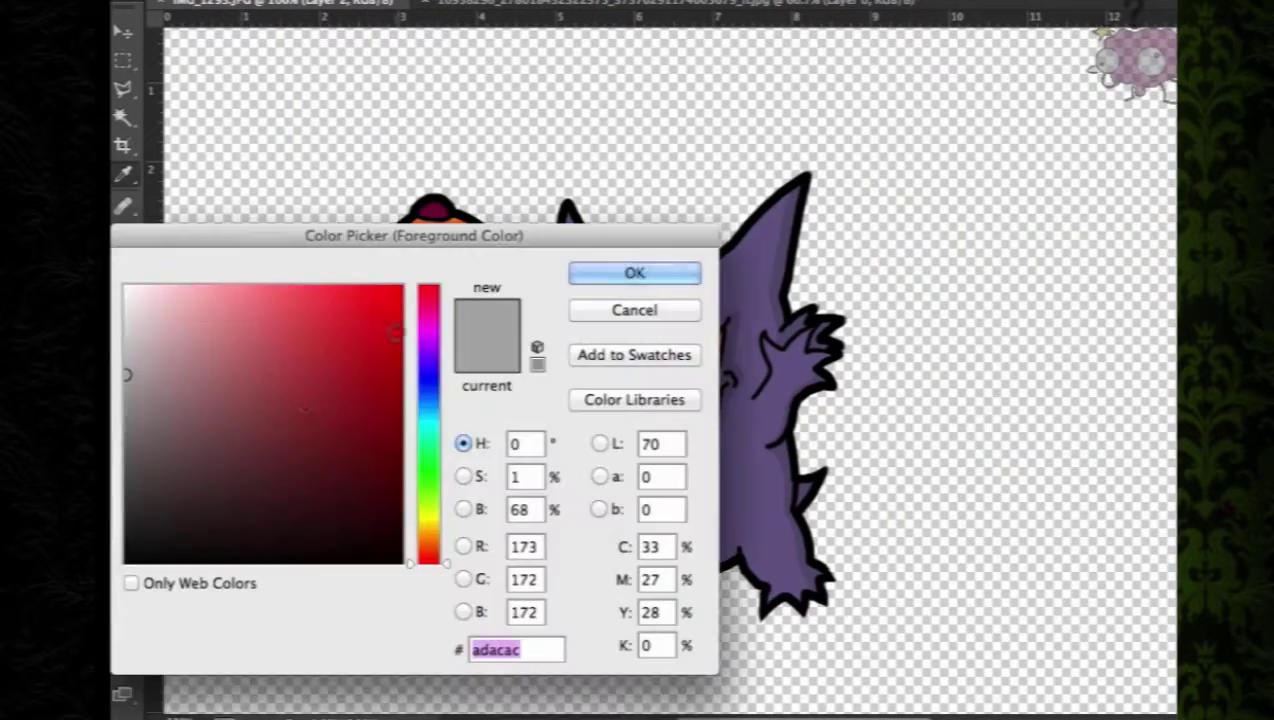
left_click(126, 399)
left_click(630, 275)
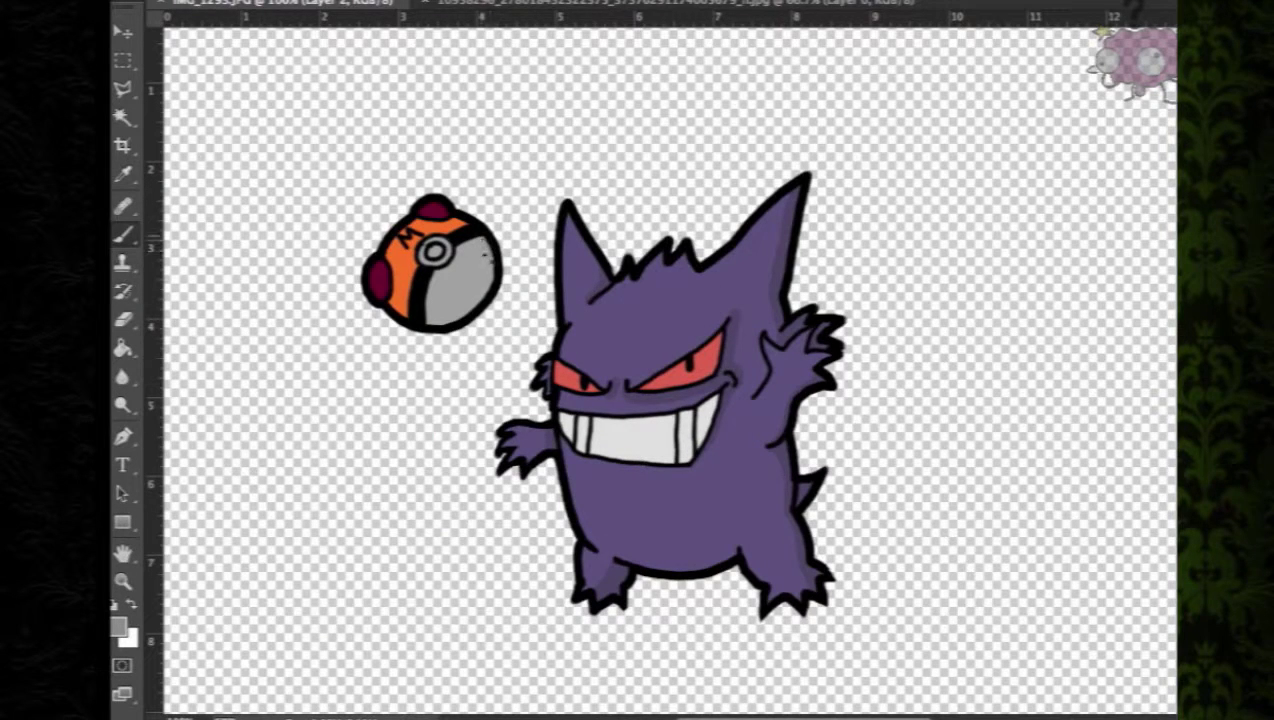
right_click(480, 188)
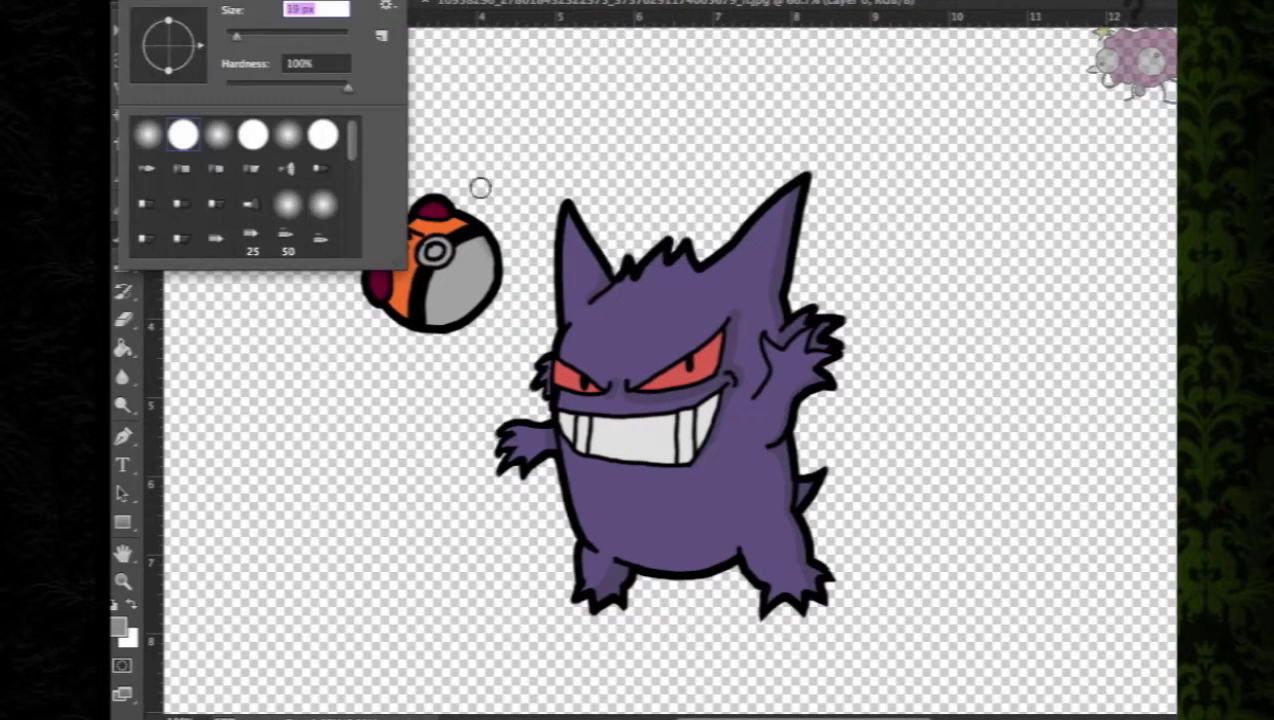
left_click_drag(482, 239, 491, 261)
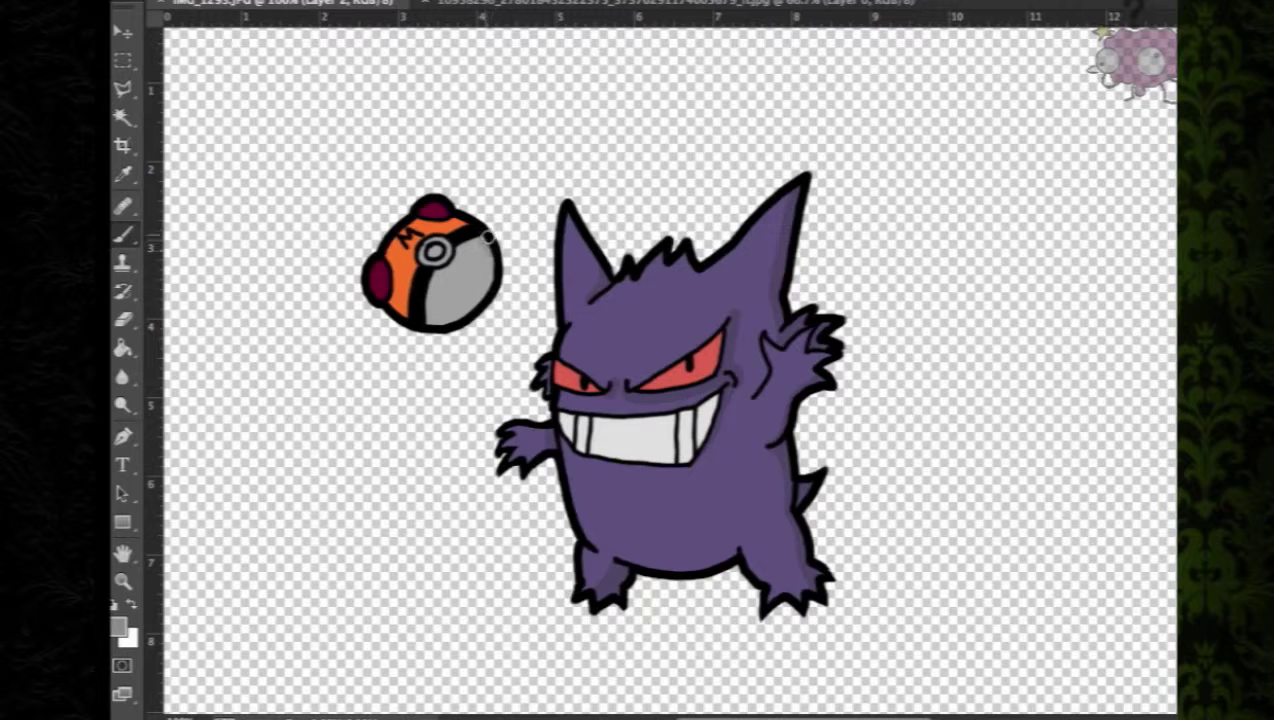
Sample the maroon of the ball's side button and set a darker maroon as the brush colour
left_click(123, 174)
left_click(380, 277)
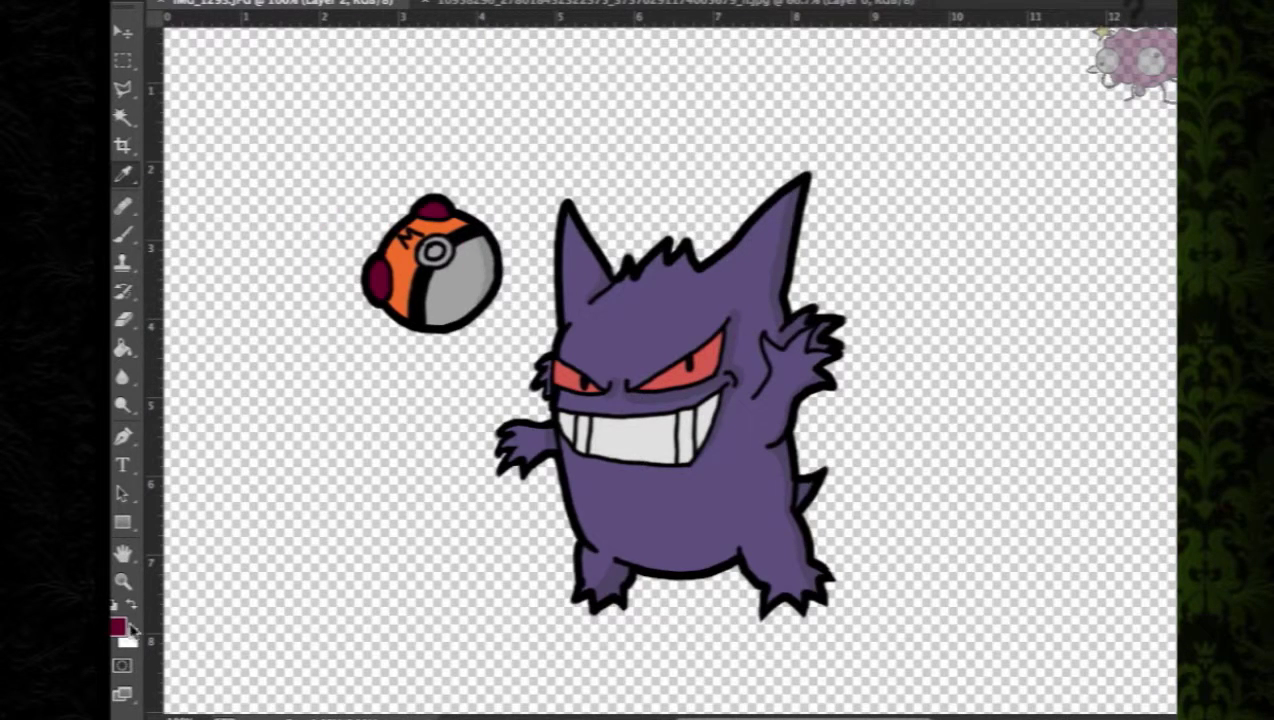
left_click(119, 627)
left_click_drag(395, 436, 396, 465)
left_click(612, 276)
left_click(123, 233)
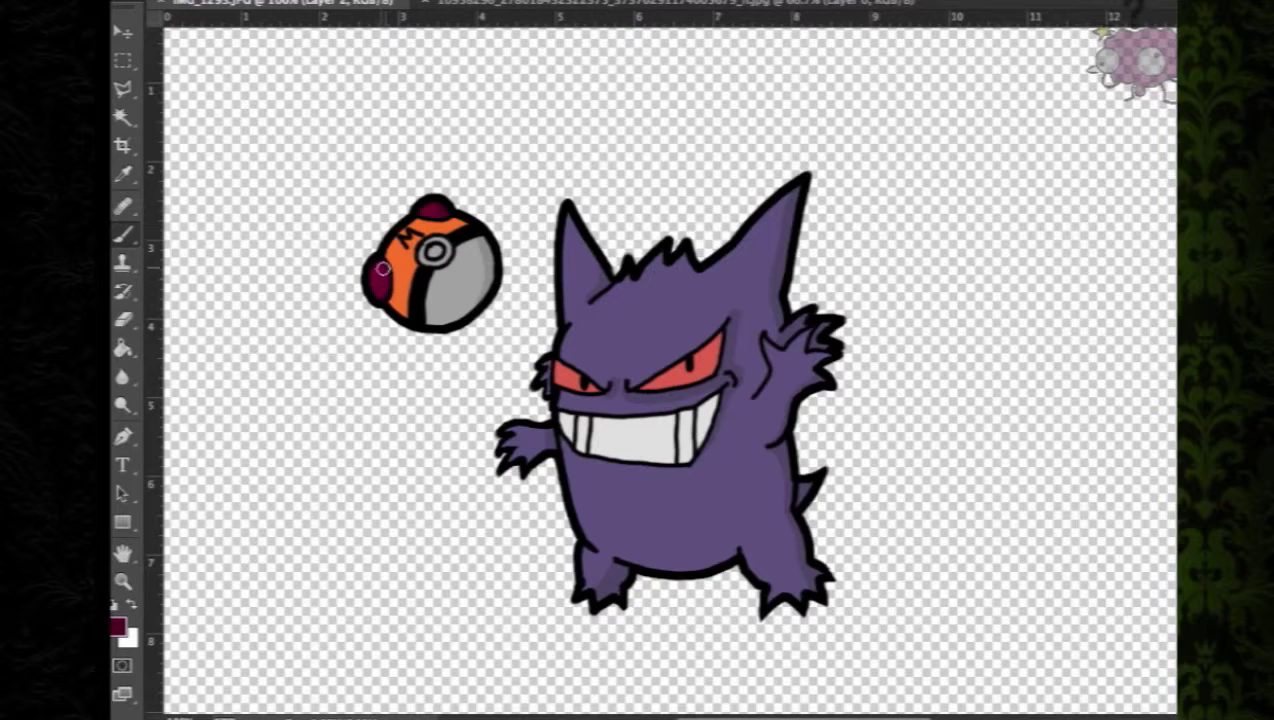
Shade the right-hand sides of the ball's maroon side and top buttons
left_click(124, 583)
left_click(385, 277)
left_click(470, 281)
left_click(483, 281)
left_click(483, 281)
left_click(483, 281)
left_click(483, 281)
left_click(122, 236)
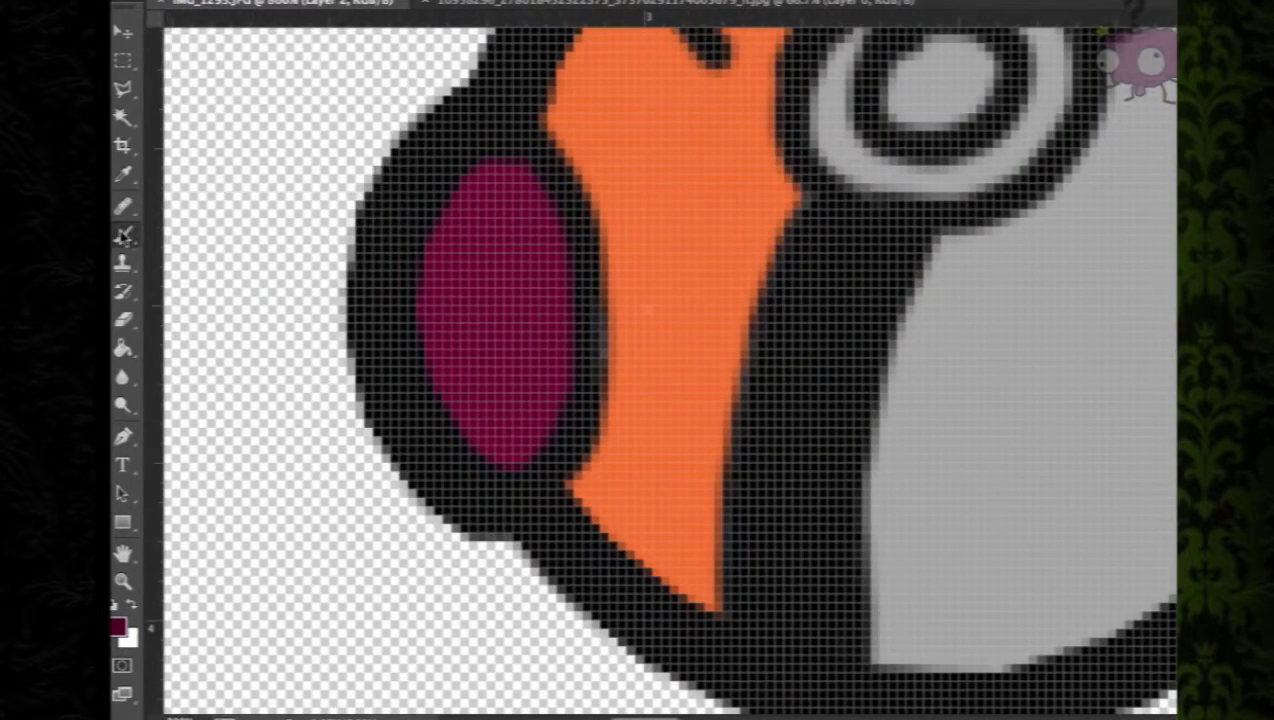
left_click(170, 1)
double_click(147, 214)
Sample the ball's orange, choose a darker orange, and shade the right-hand corner of the orange half
left_click(123, 174)
left_click(679, 266)
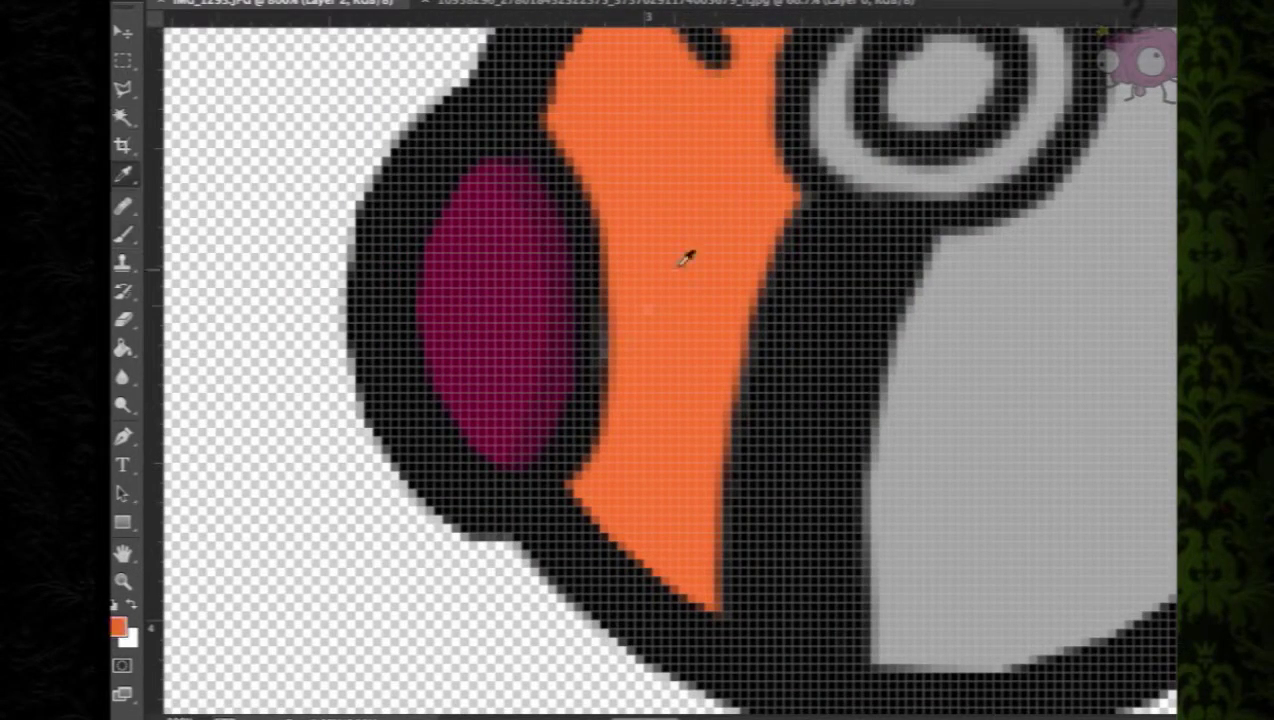
left_click(118, 627)
left_click(348, 319)
left_click(634, 273)
scroll(400, 415, "right", 5)
left_click(127, 236)
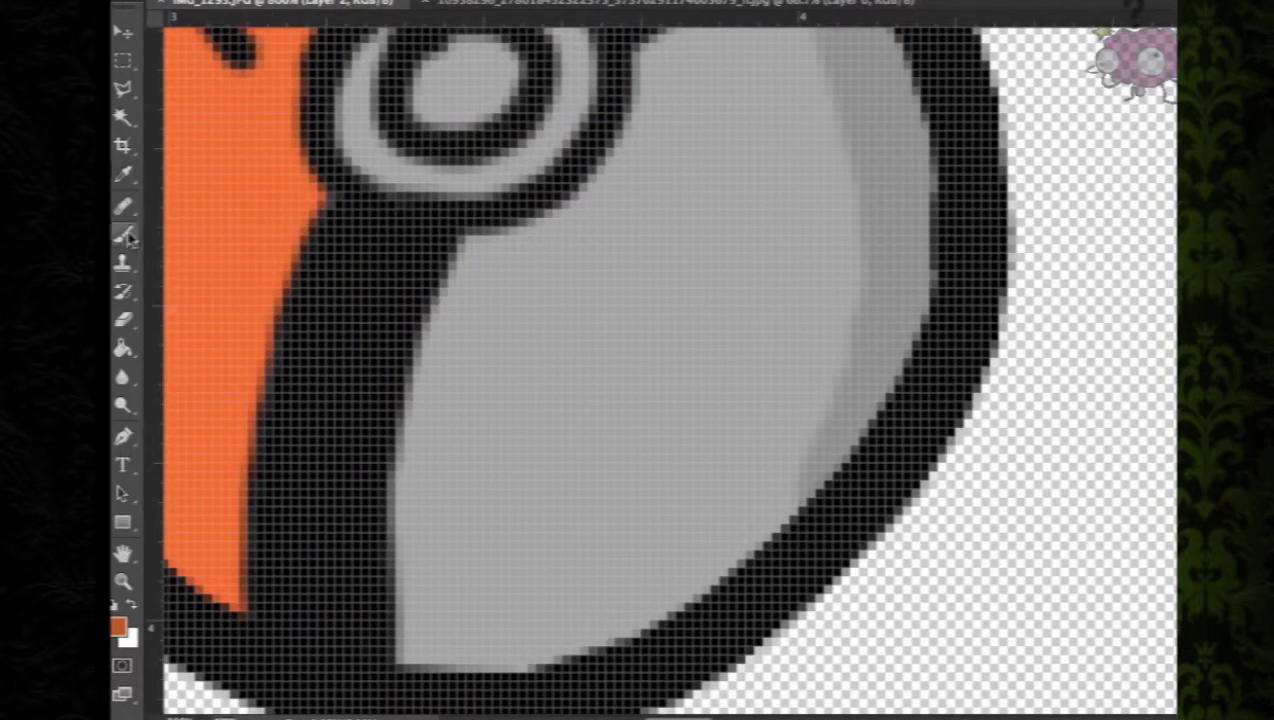
scroll(1066, 289, "up", 5)
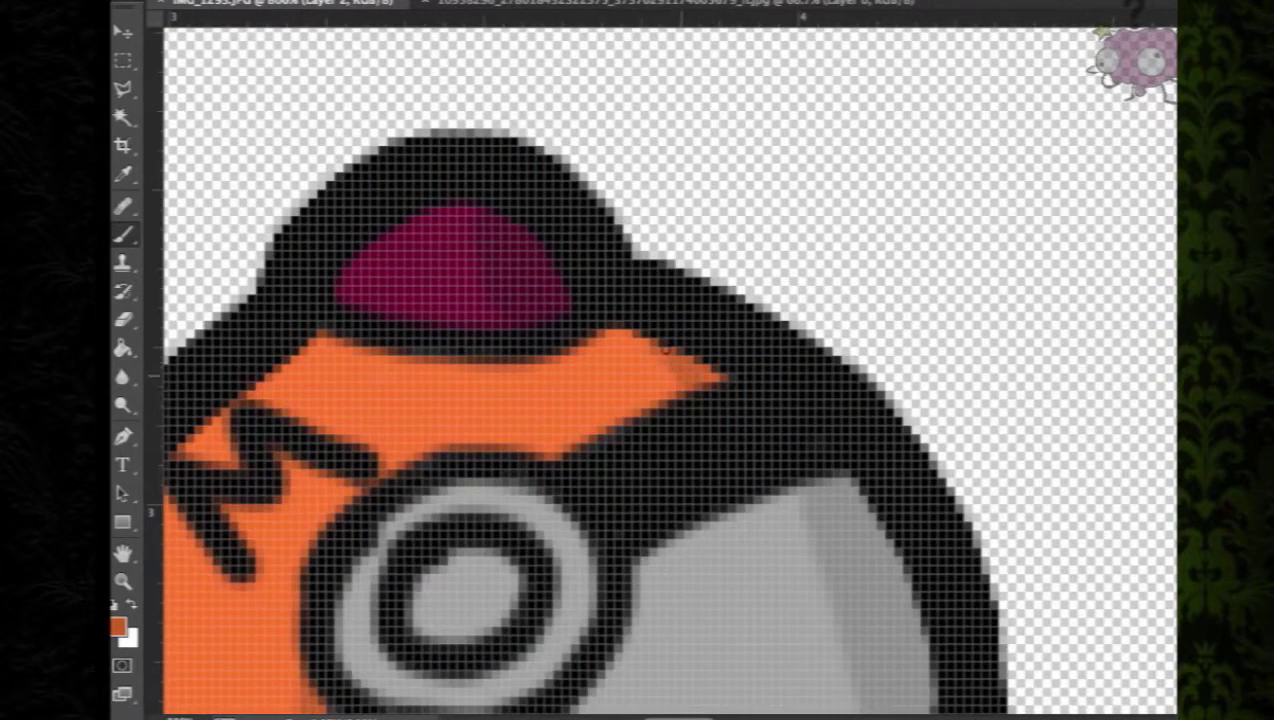
Sample the red of Gengar's right-hand eye and set a darker red as the foreground colour
scroll(569, 478, "right", 10)
scroll(569, 478, "down", 7)
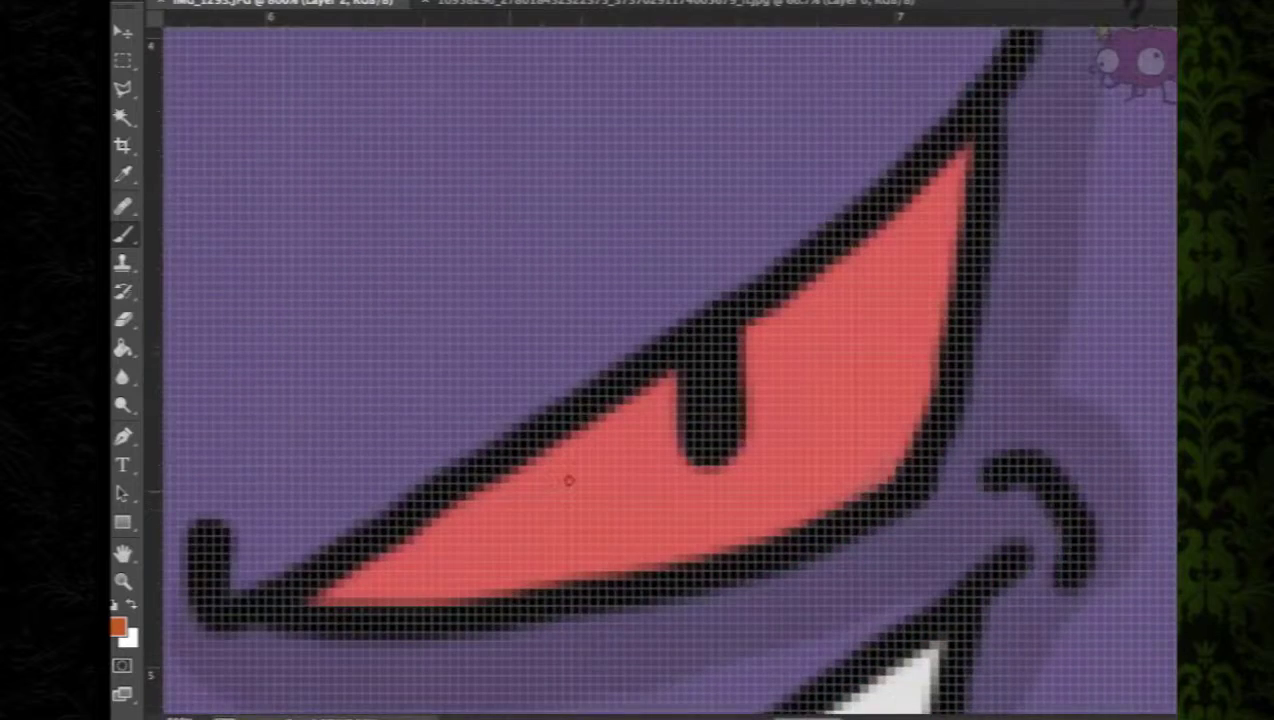
left_click(123, 174)
left_click(586, 511)
left_click(118, 626)
left_click(284, 364)
left_click(648, 273)
Shade the right-hand eye's outer edge and the left-hand eye's inner corner beside the pupil
key("b")
left_click_drag(944, 186, 913, 406)
left_click_drag(932, 195, 910, 255)
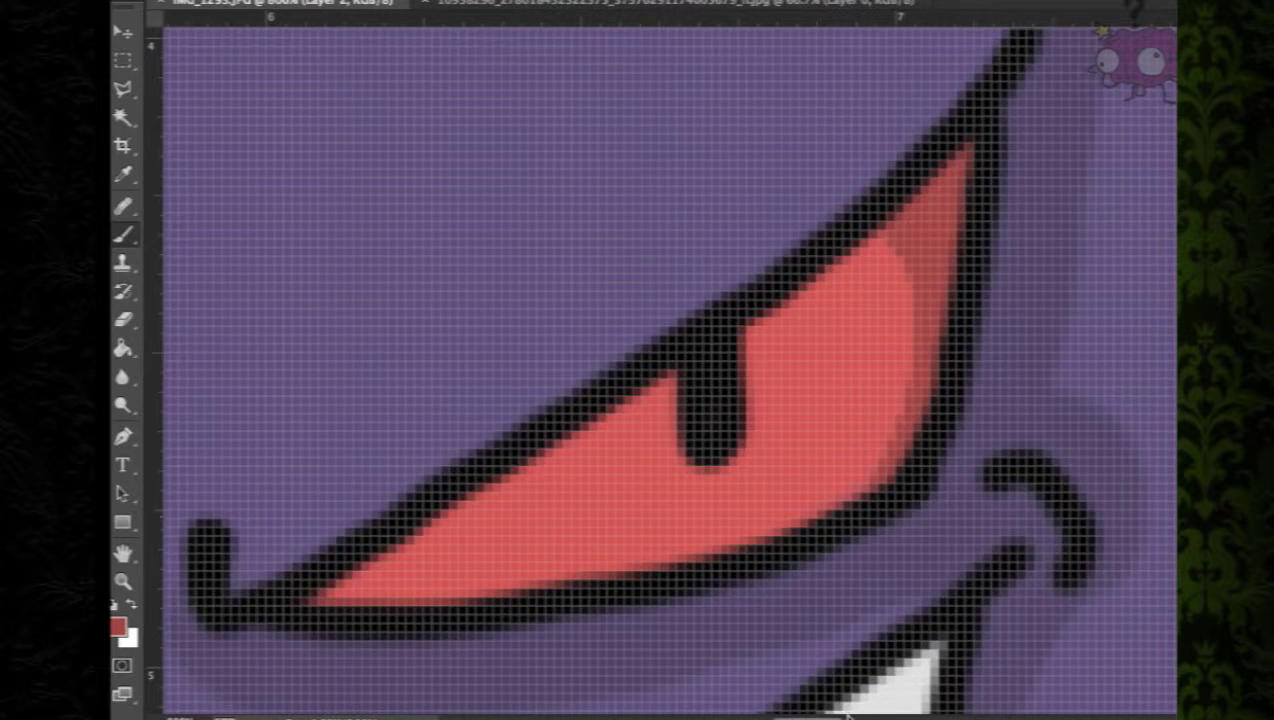
scroll(540, 622, "left", 6)
left_click_drag(520, 605, 487, 636)
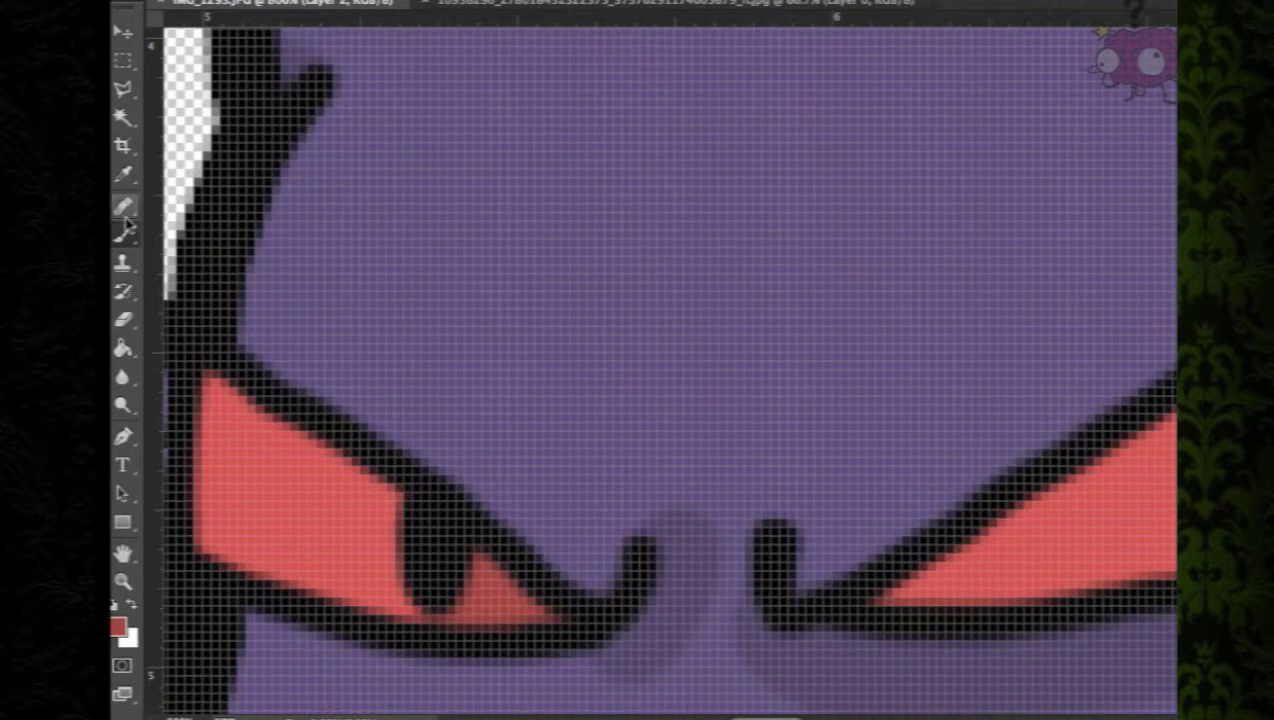
Sample the white of Gengar's teeth and set the foreground colour to the darker light grey #cbcbcb
left_click(123, 582)
left_click(692, 541)
left_click(692, 541)
left_click(692, 541)
left_click(692, 541)
left_click(692, 541)
left_click(692, 541)
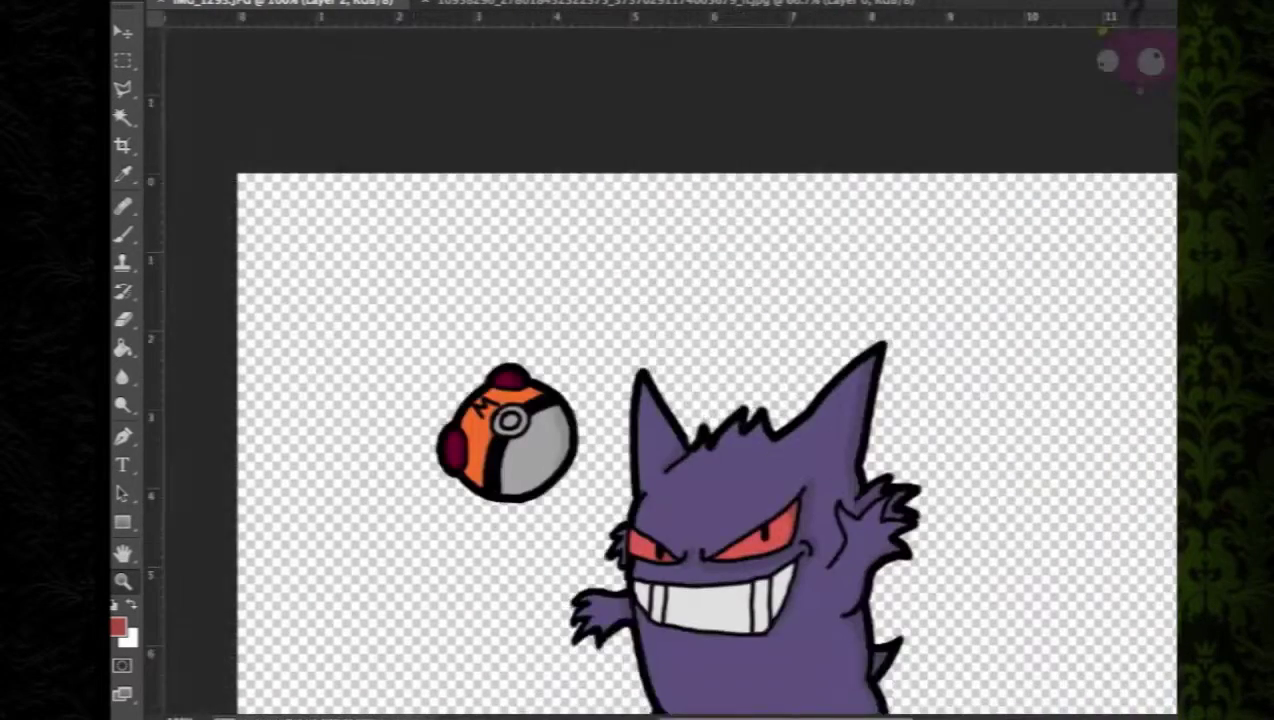
scroll(692, 541, "down", 3)
left_click(123, 178)
left_click(686, 458)
left_click(118, 627)
left_click(123, 346)
left_click(634, 273)
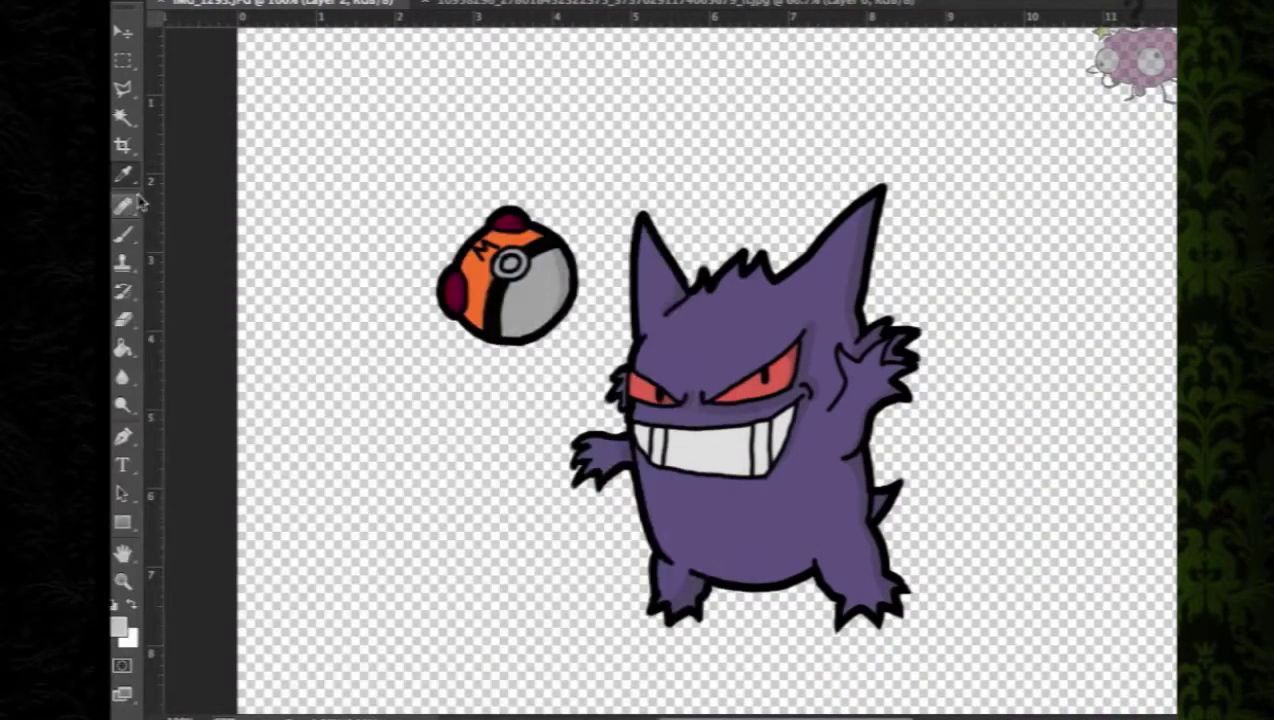
Shade the outer upper part of the right-most tooth with the light grey brush
left_click(123, 235)
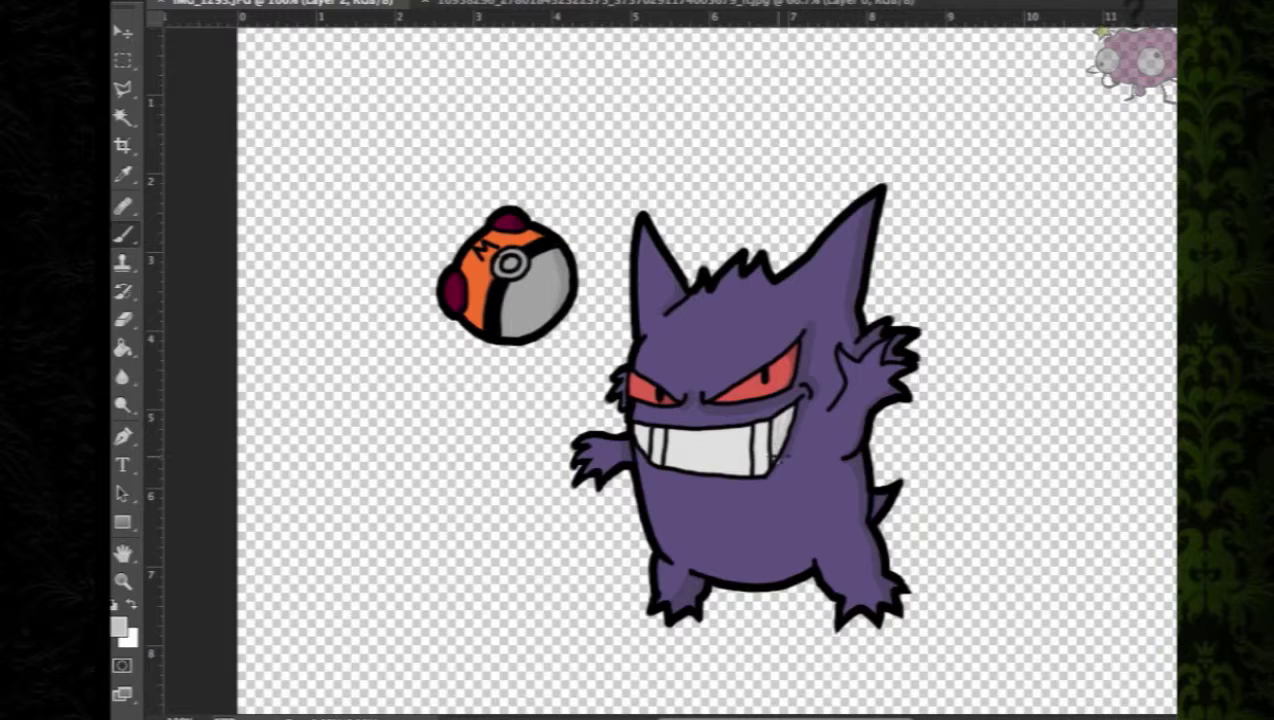
scroll(768, 432, "up", 5)
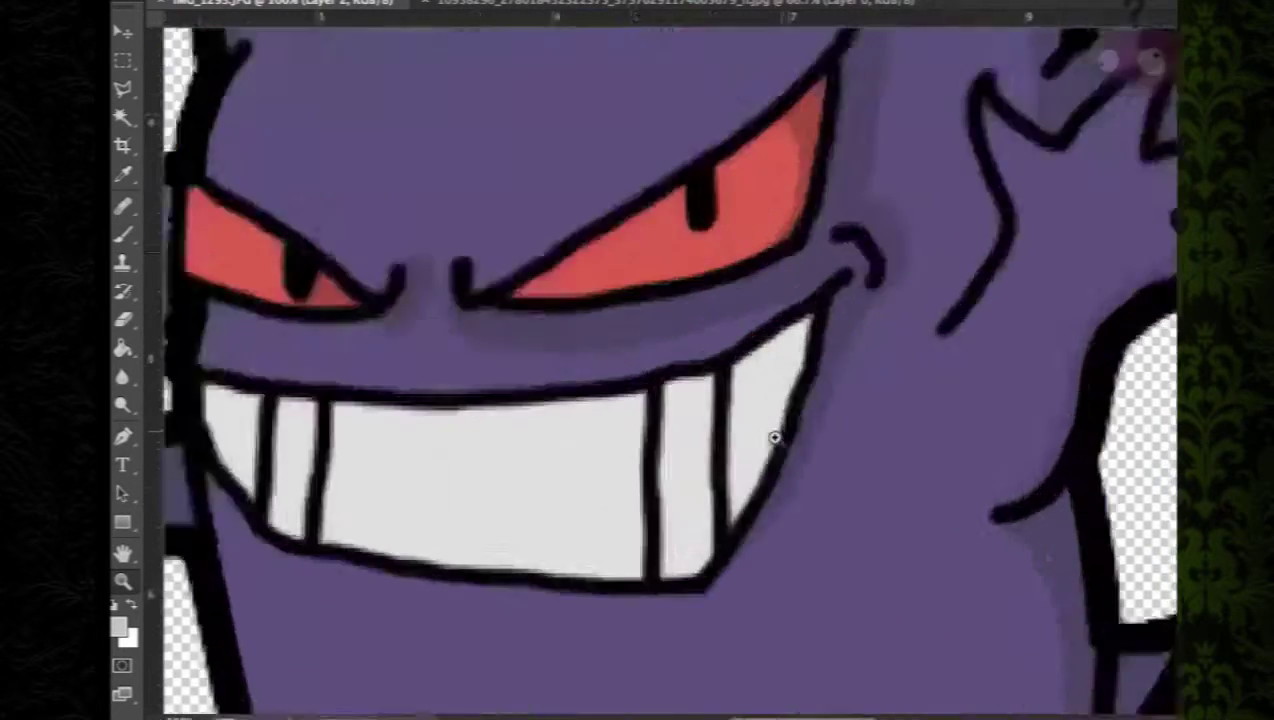
left_click(124, 235)
mouse_move(880, 68)
left_mouse_down()
mouse_move(827, 140)
mouse_move(801, 107)
mouse_move(806, 315)
mouse_move(762, 145)
mouse_move(816, 288)
left_mouse_up()
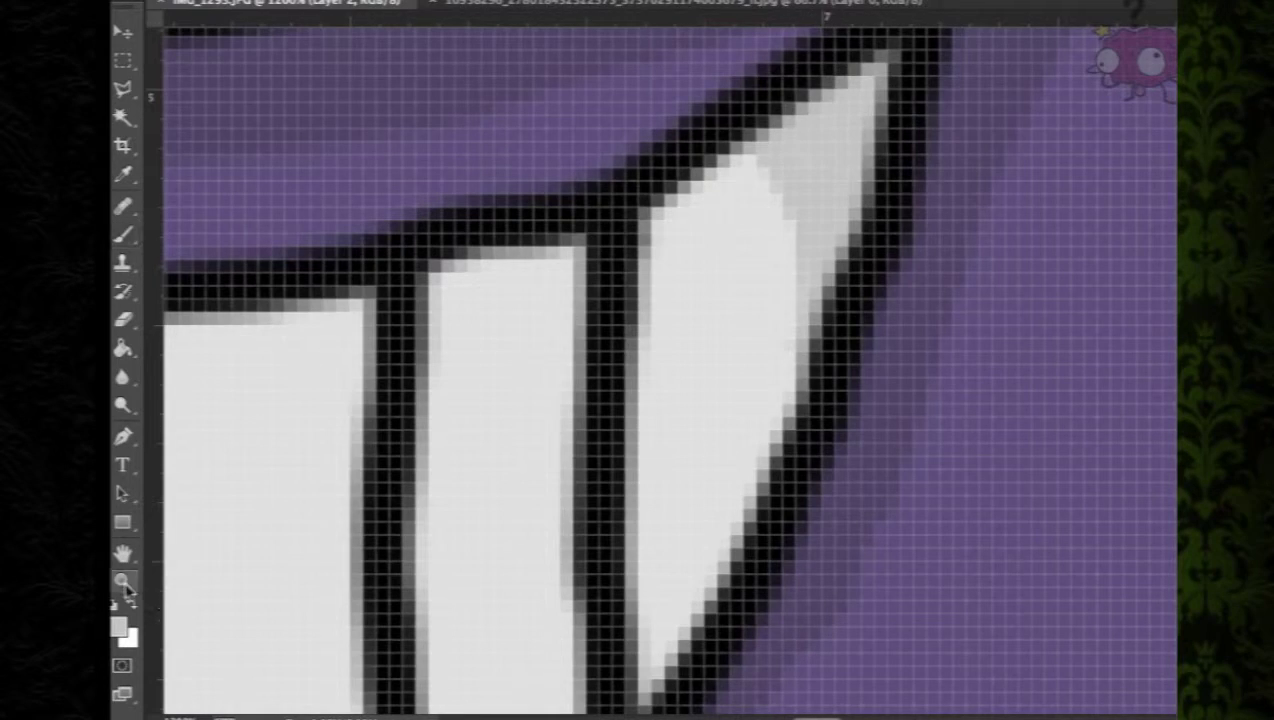
scroll(620, 478, "down", 5)
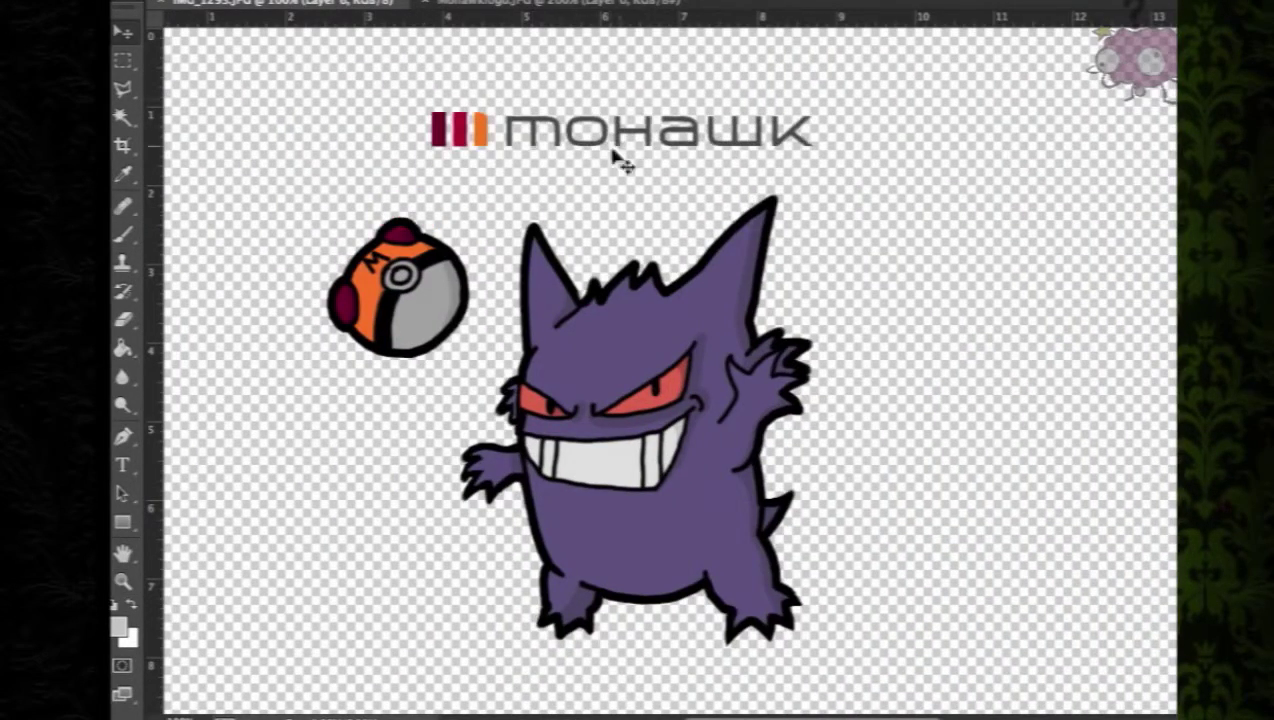
Warp the Mohawk logo by pulling its lower corners and side handles downward and inward
right_click(1172, 78)
left_click(1090, 3)
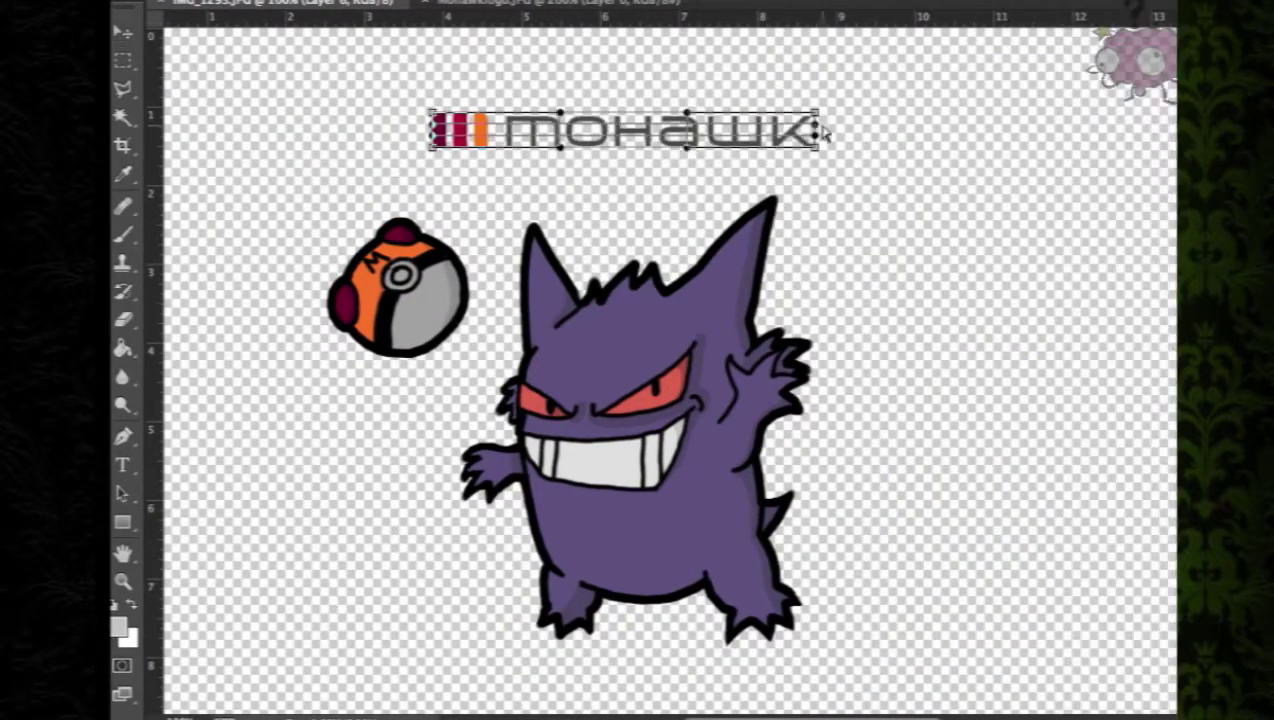
left_click_drag(815, 148, 782, 196)
left_click_drag(433, 148, 482, 205)
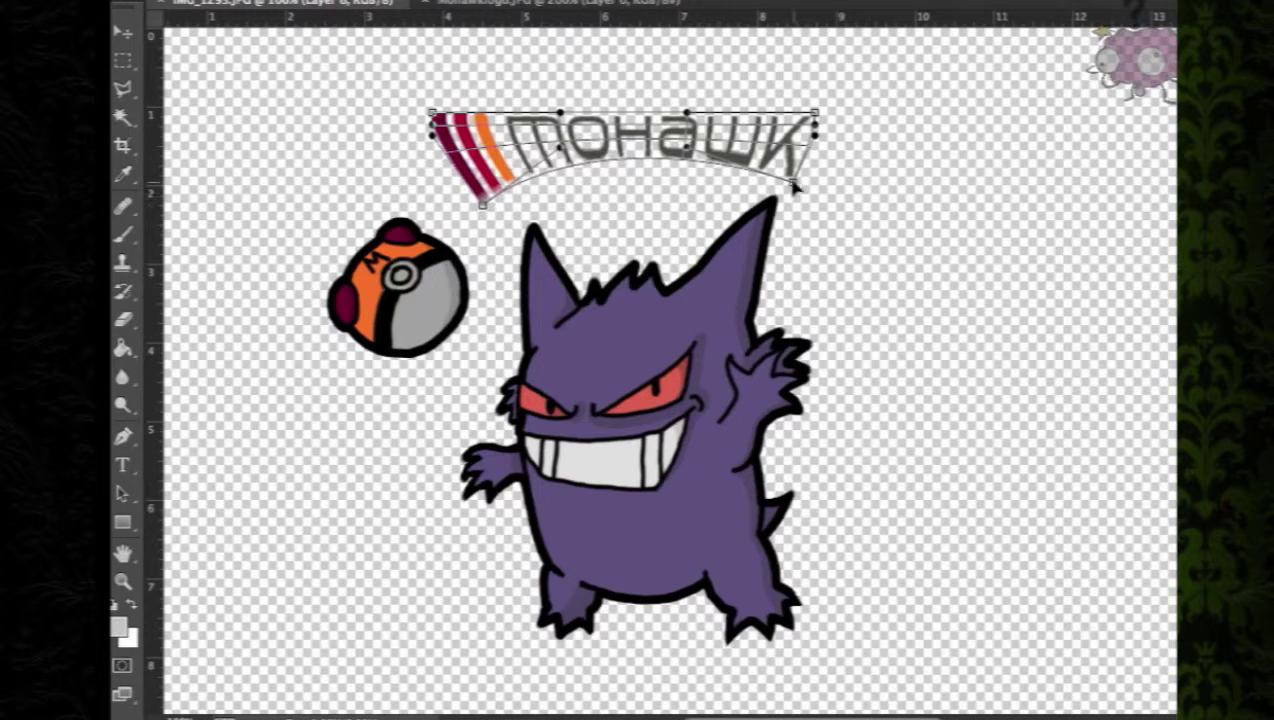
left_click_drag(815, 136, 795, 175)
left_click_drag(432, 136, 451, 164)
Bend the Mohawk logo's upper corners down into an arch, apply the warp, and move it up near the canvas's top edge
left_click_drag(815, 125, 806, 151)
left_click_drag(815, 113, 812, 136)
left_click_drag(433, 113, 472, 190)
left_click_drag(440, 143, 456, 172)
left_click_drag(812, 135, 800, 162)
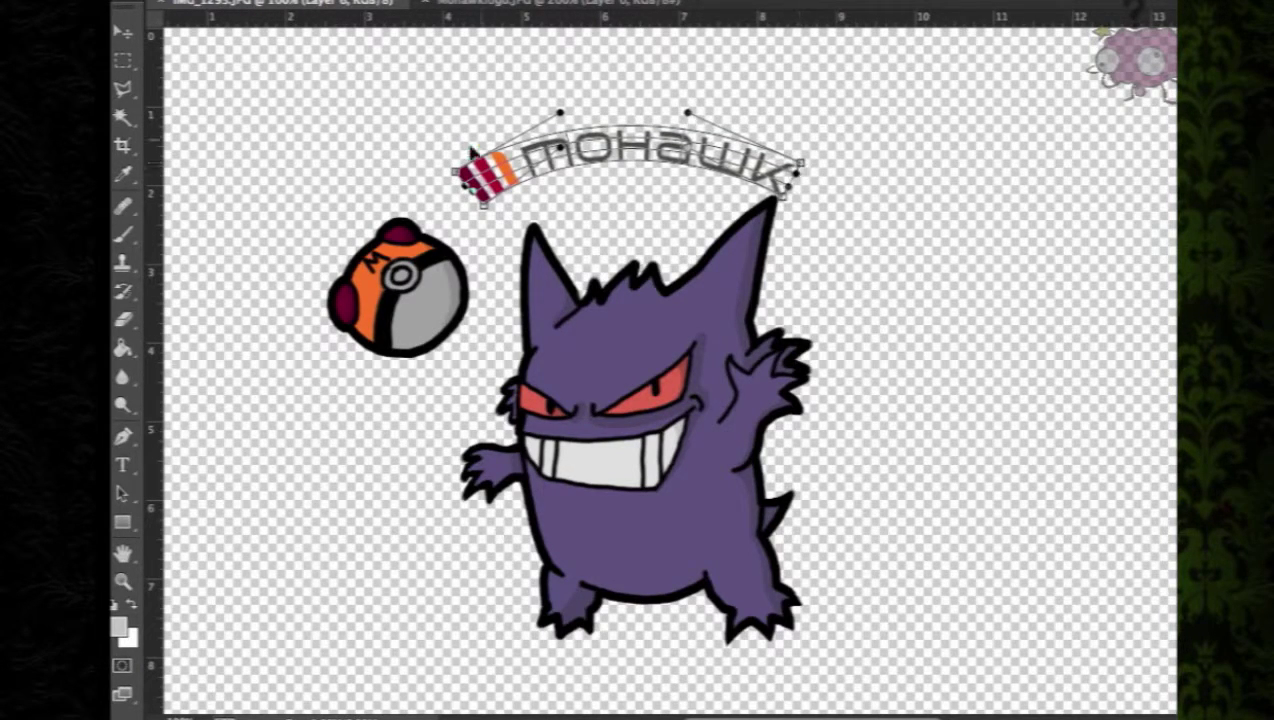
left_click_drag(470, 195, 460, 180)
key("Return")
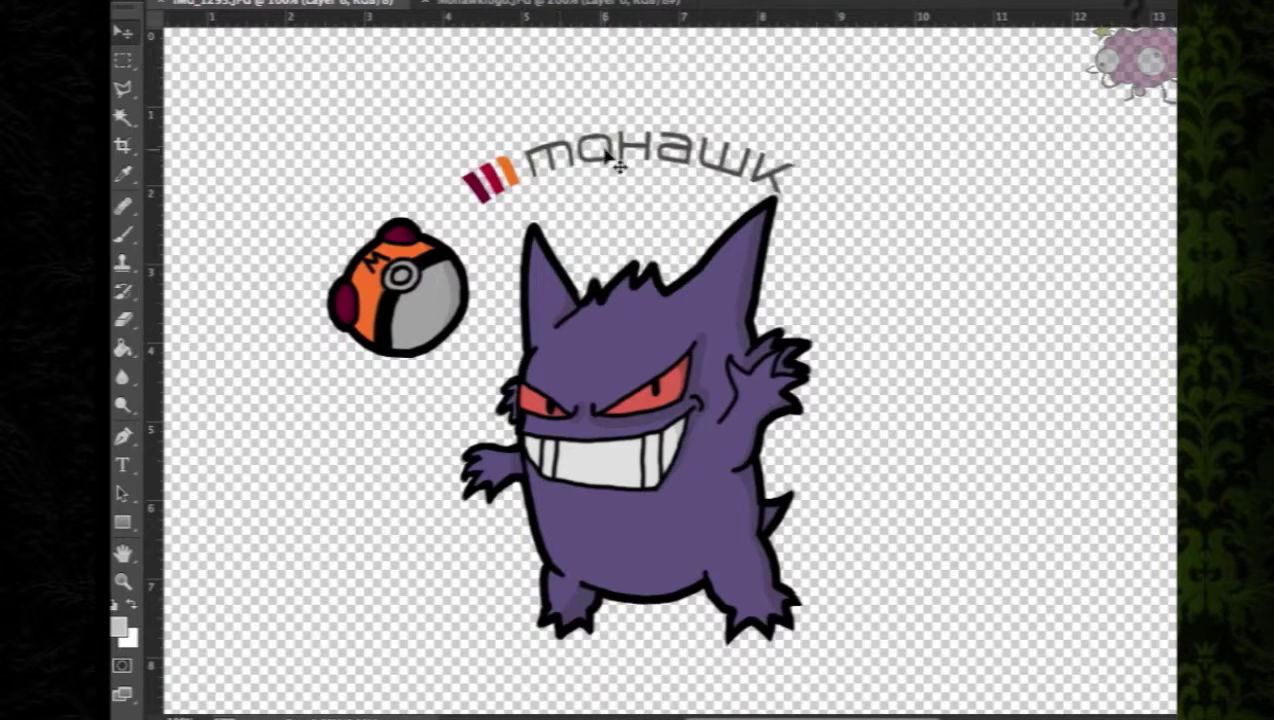
left_click_drag(602, 149, 613, 64)
Position the Pokémon logo just beneath the Mohawk logo and stack it behind Gengar and the ball
left_click_drag(970, 604, 343, 269)
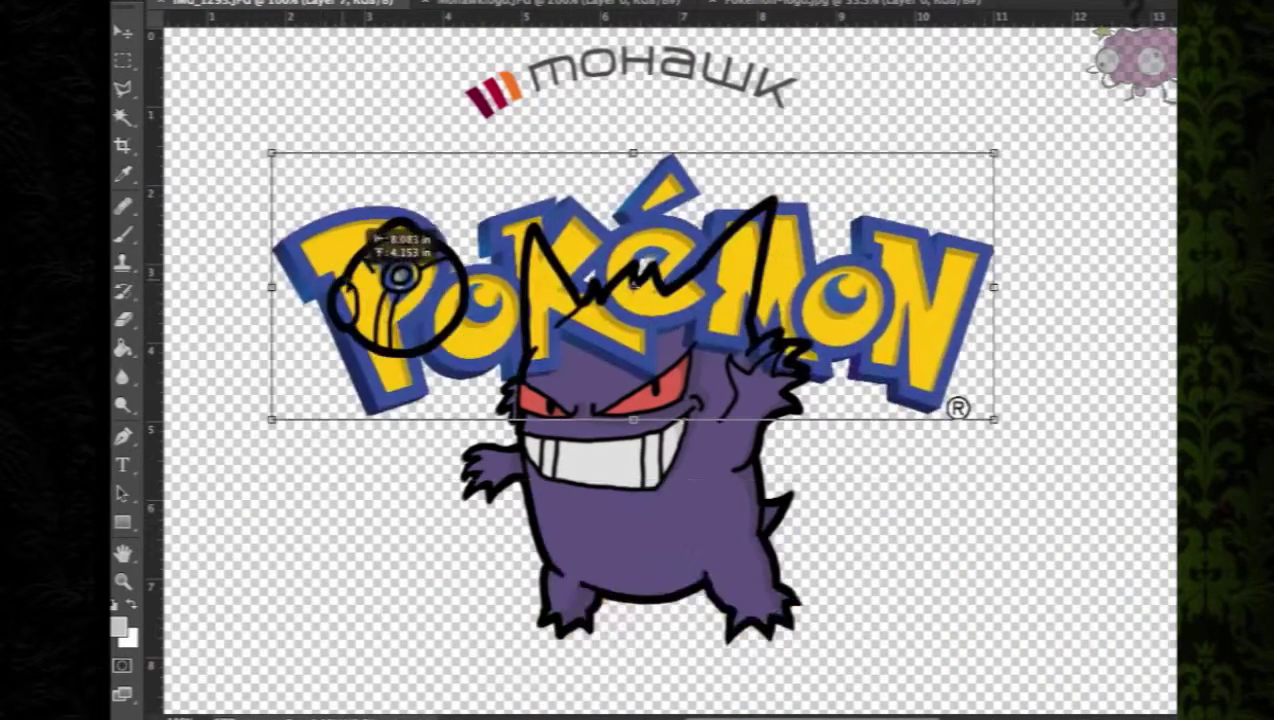
left_click_drag(859, 298, 859, 264)
key("Return")
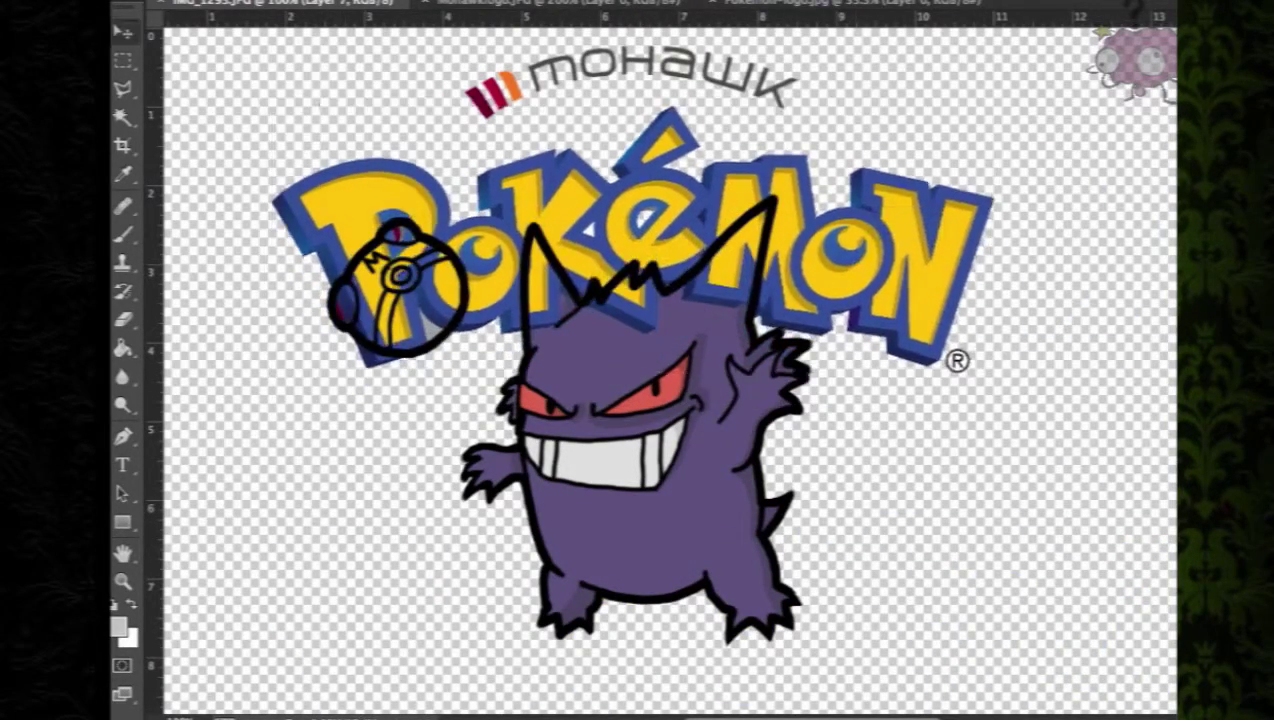
key("super+[")
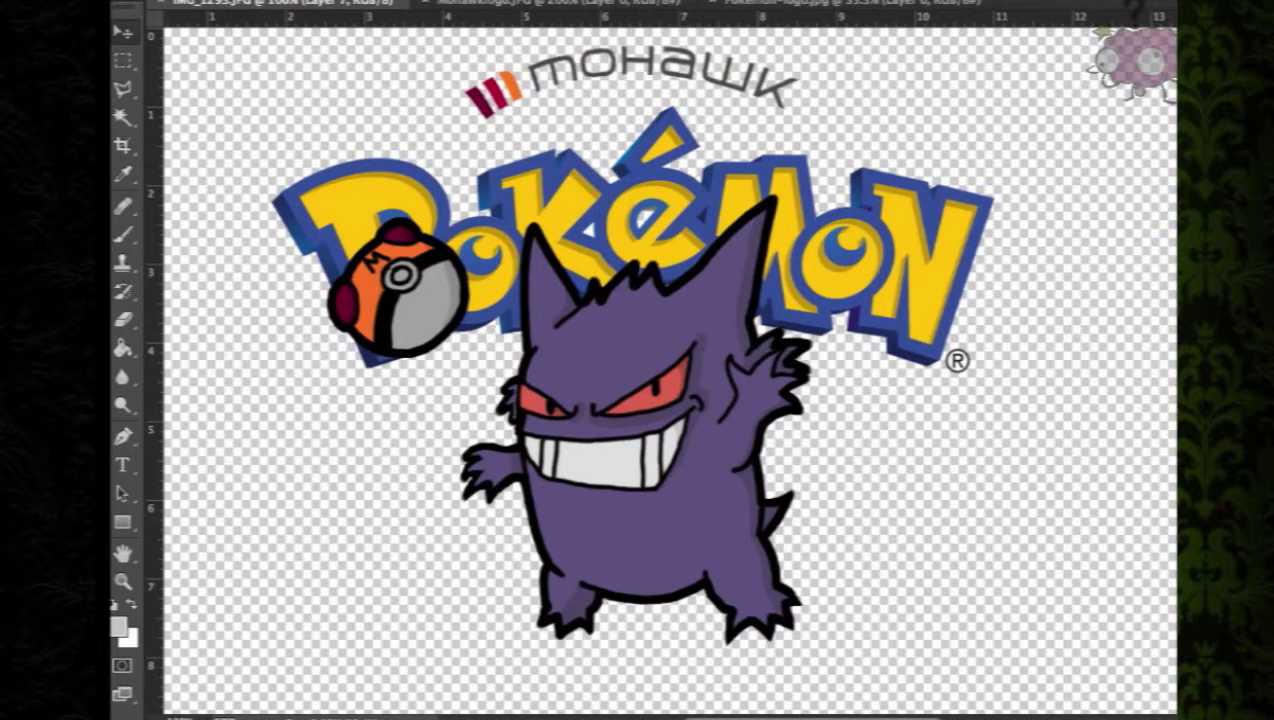
Add the text LEAGUE in a stencil-style font and recolour it golden brown
type("LEAGUE")
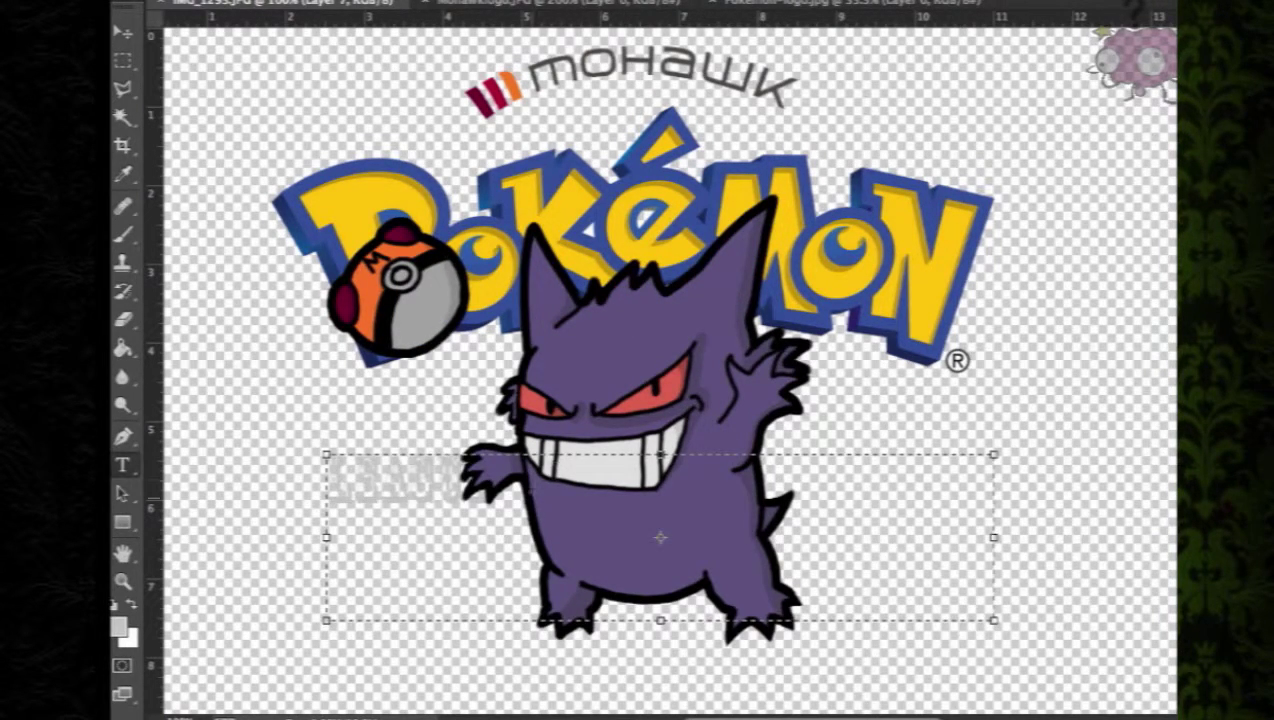
left_click_drag(531, 490, 268, 501)
left_click(690, 2)
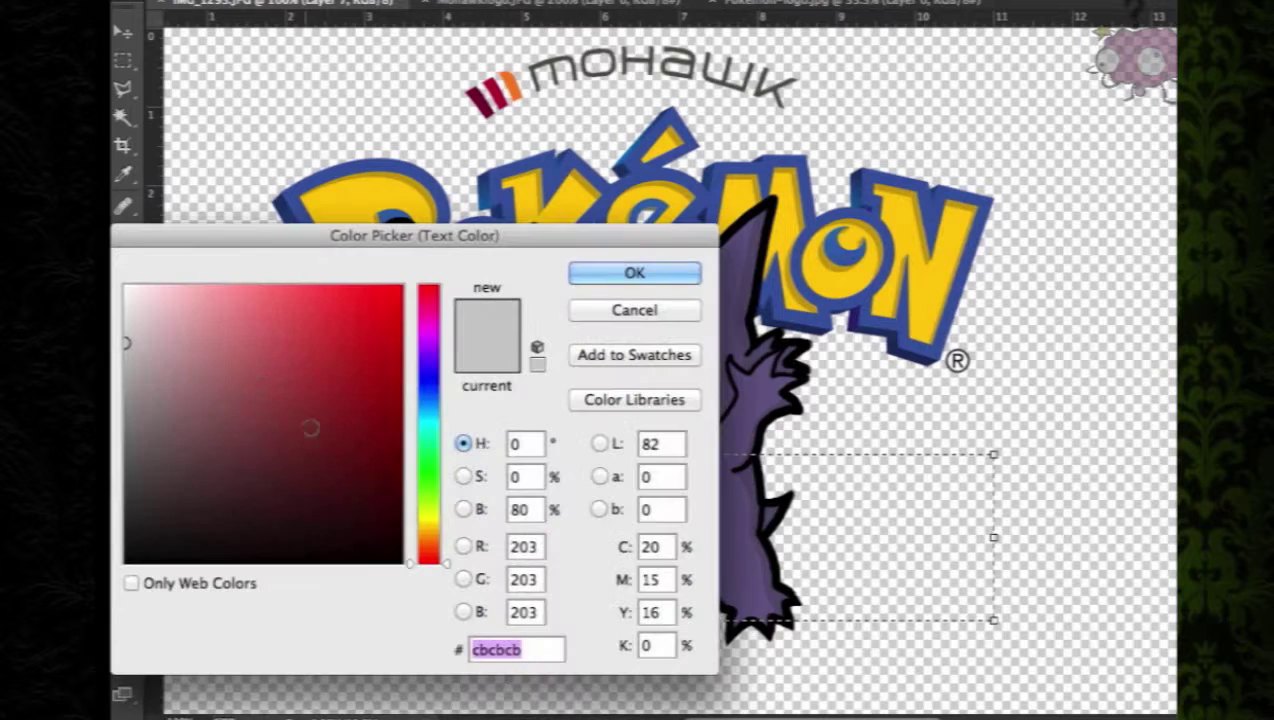
left_click_drag(140, 400, 375, 393)
left_click_drag(437, 468, 441, 534)
left_click(634, 273)
left_click(345, 2)
left_click(490, 235)
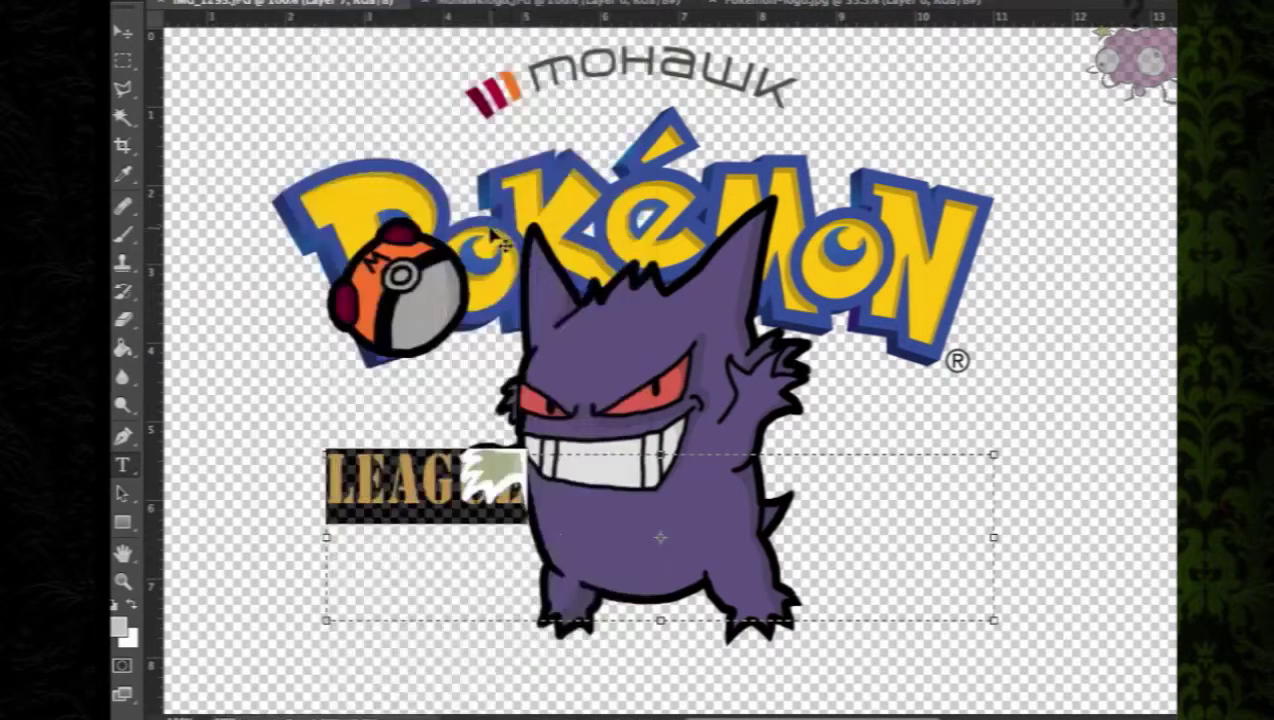
key("super+Return")
Enlarge the LEAGUE text to nearly the Pokémon logo's width and place it at Gengar's feet
key("super+t")
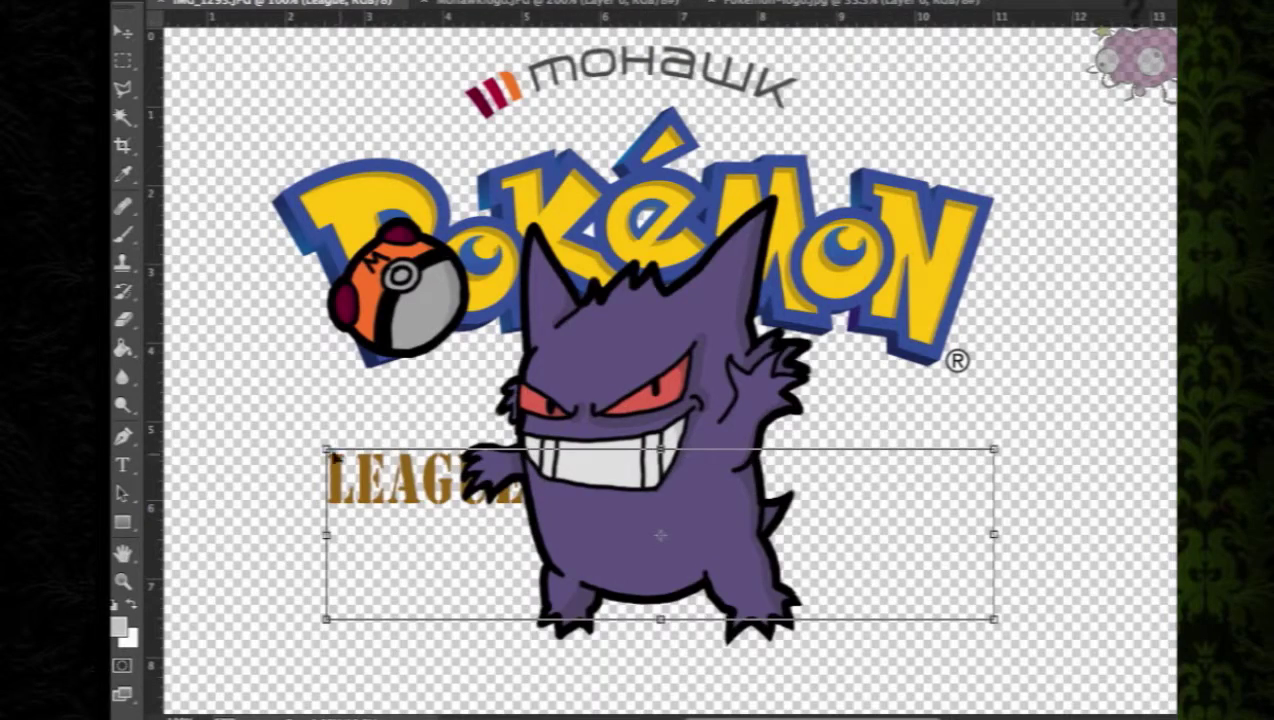
left_click_drag(994, 620, 1268, 700)
scroll(813, 690, "up", 5)
scroll(813, 700, "left", 10)
scroll(915, 525, "up", 3)
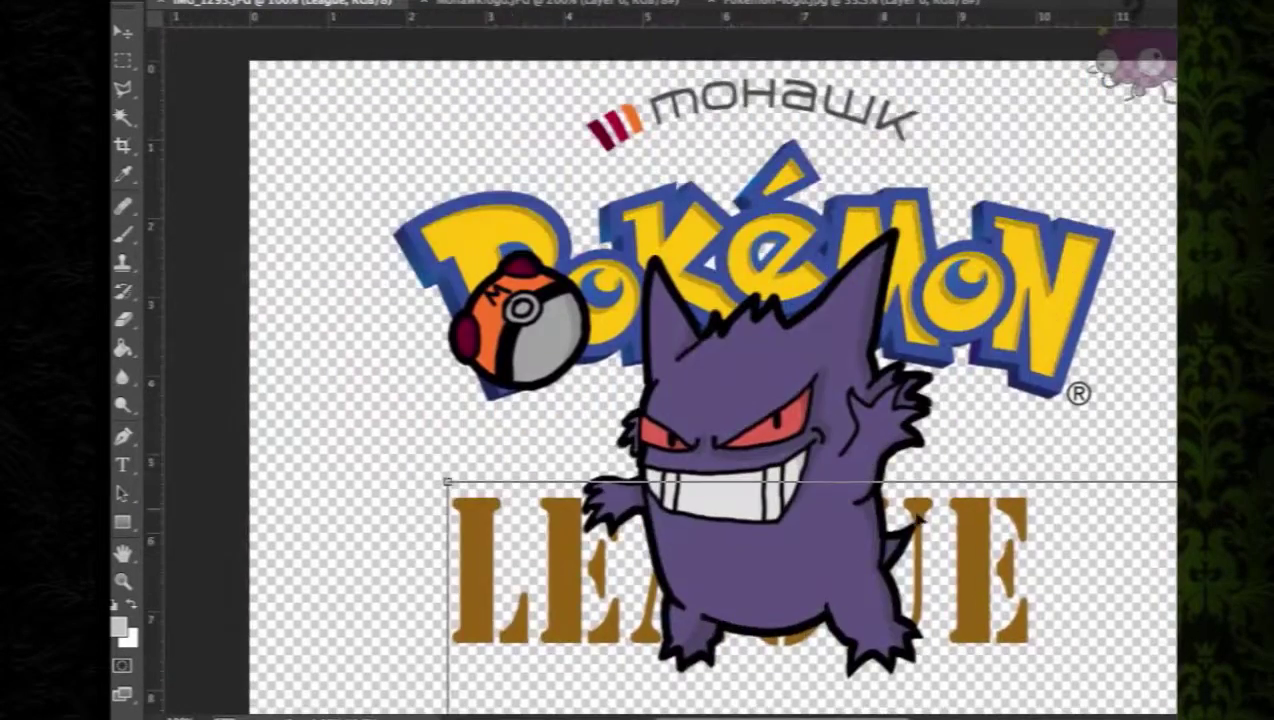
left_click_drag(920, 519, 968, 667)
scroll(968, 667, "down", 4)
scroll(968, 667, "right", 5)
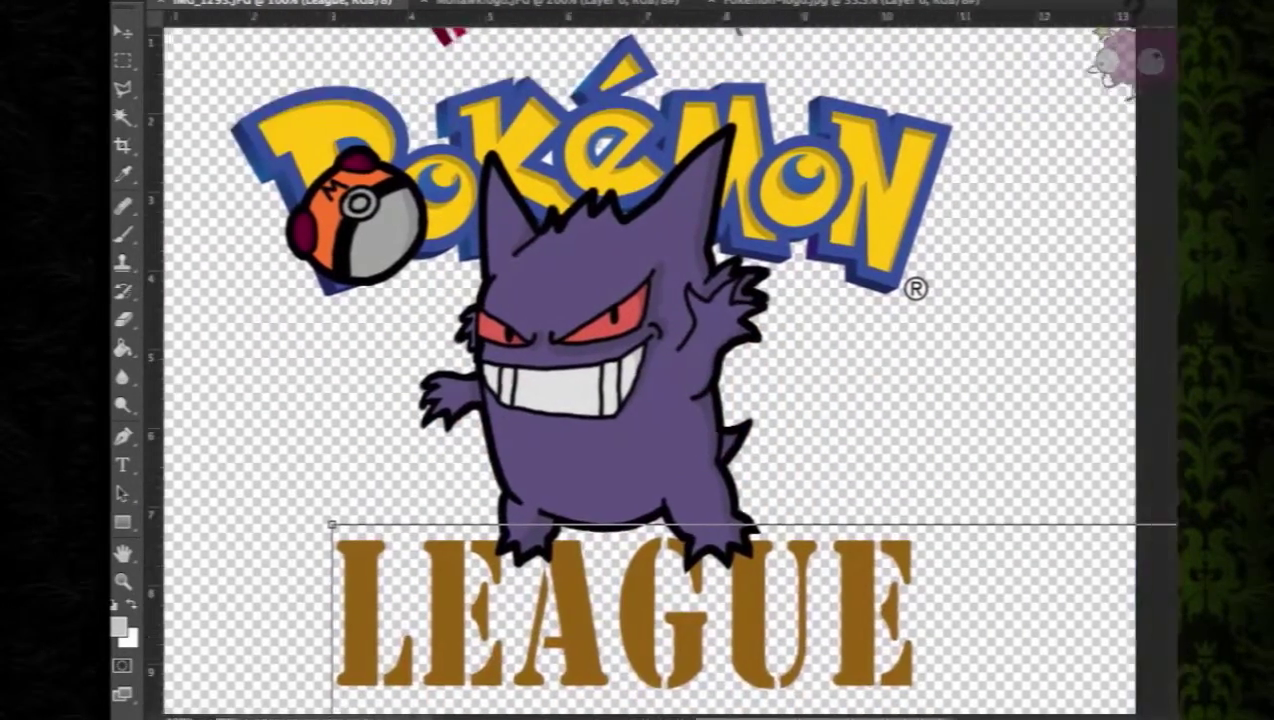
scroll(650, 370, "right", 1)
Apply the LEAGUE text's transformation and move it slightly up behind Gengar's feet
left_click(495, 2)
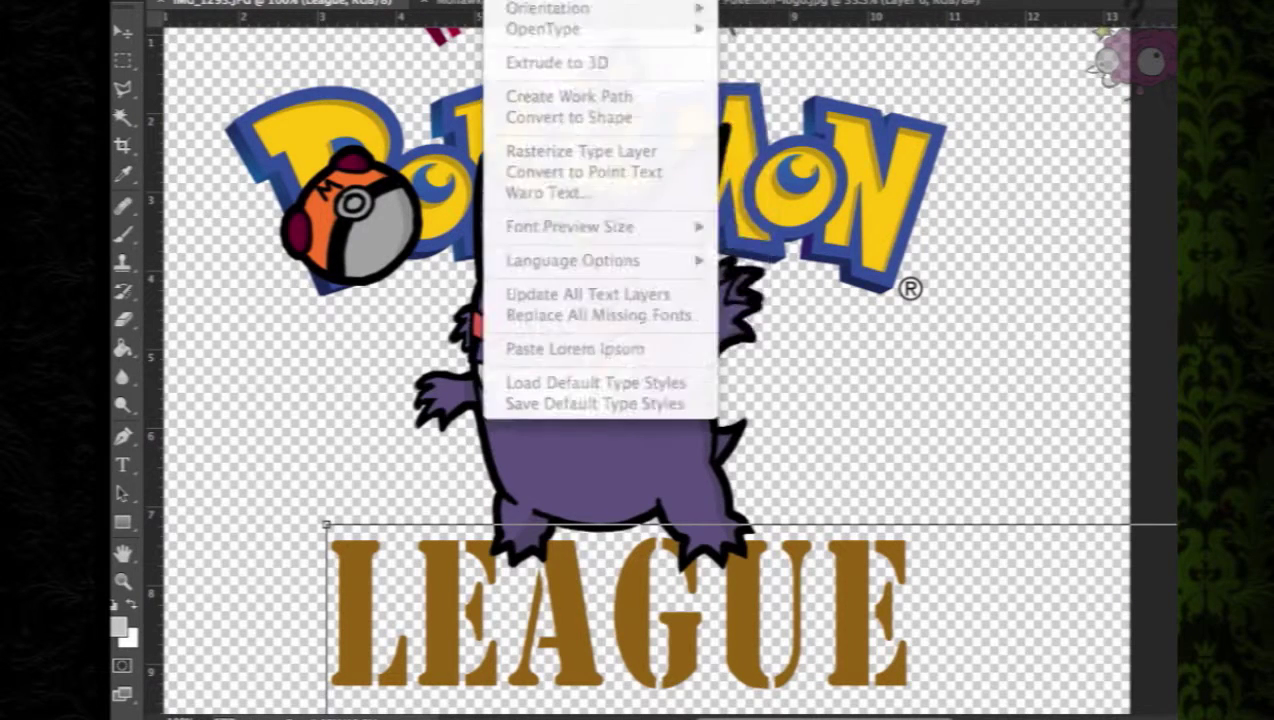
key("Return")
left_click(122, 34)
left_click_drag(656, 532, 654, 512)
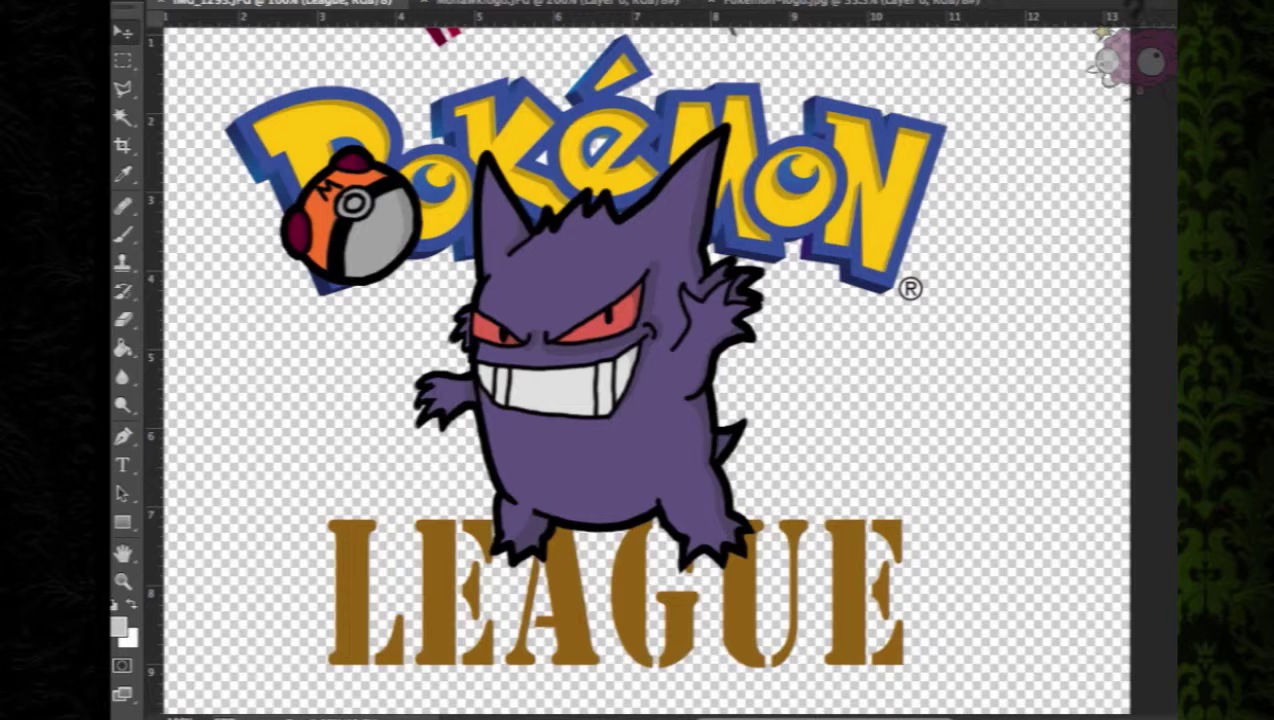
Move the LEAGUE text slightly up in front of Gengar's feet and open its blending options
left_click_drag(726, 530, 738, 452)
scroll(738, 452, "up", 3)
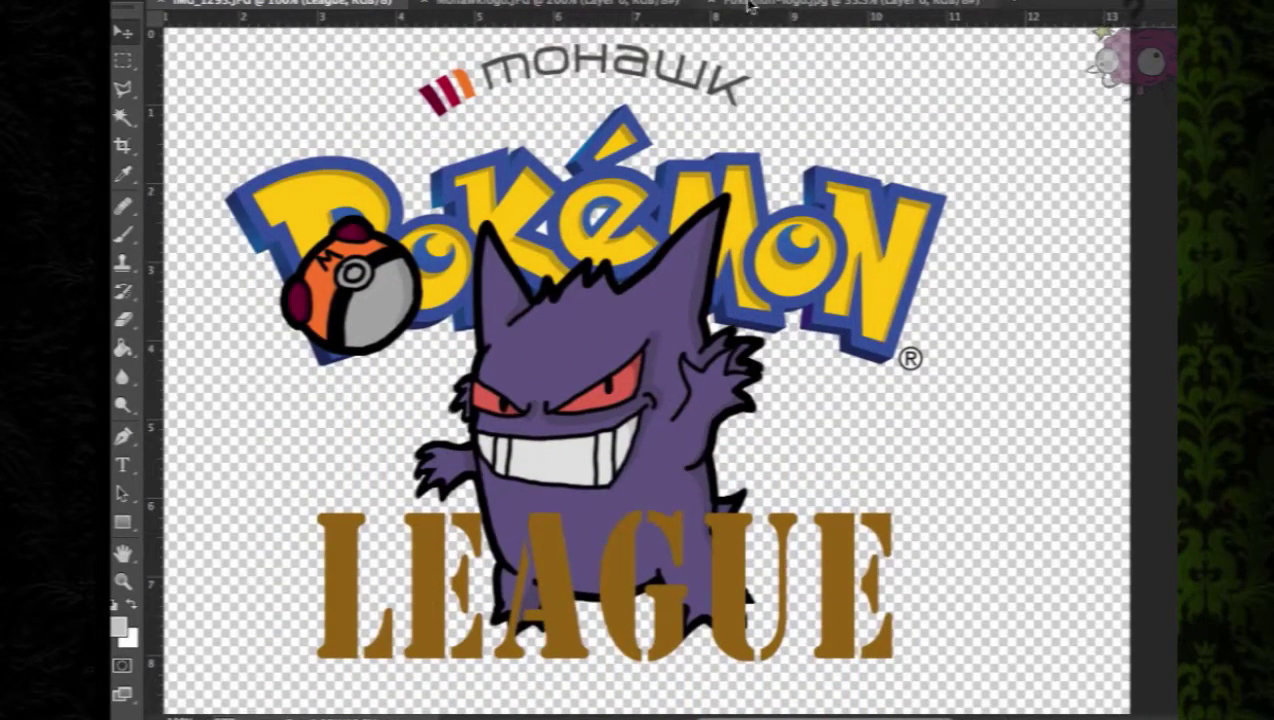
left_click(1174, 716)
left_click(1120, 566)
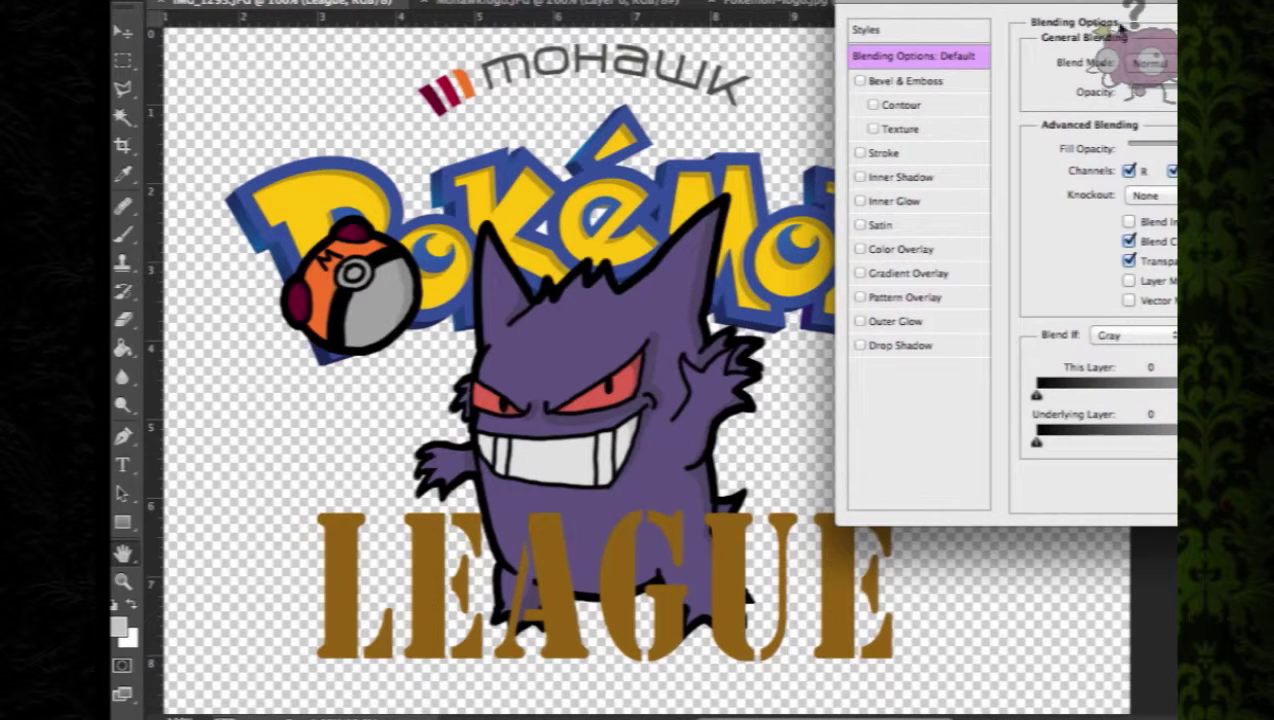
Try a black outer glow on the LEAGUE text
left_click(897, 327)
left_click(1079, 147)
left_click(124, 562)
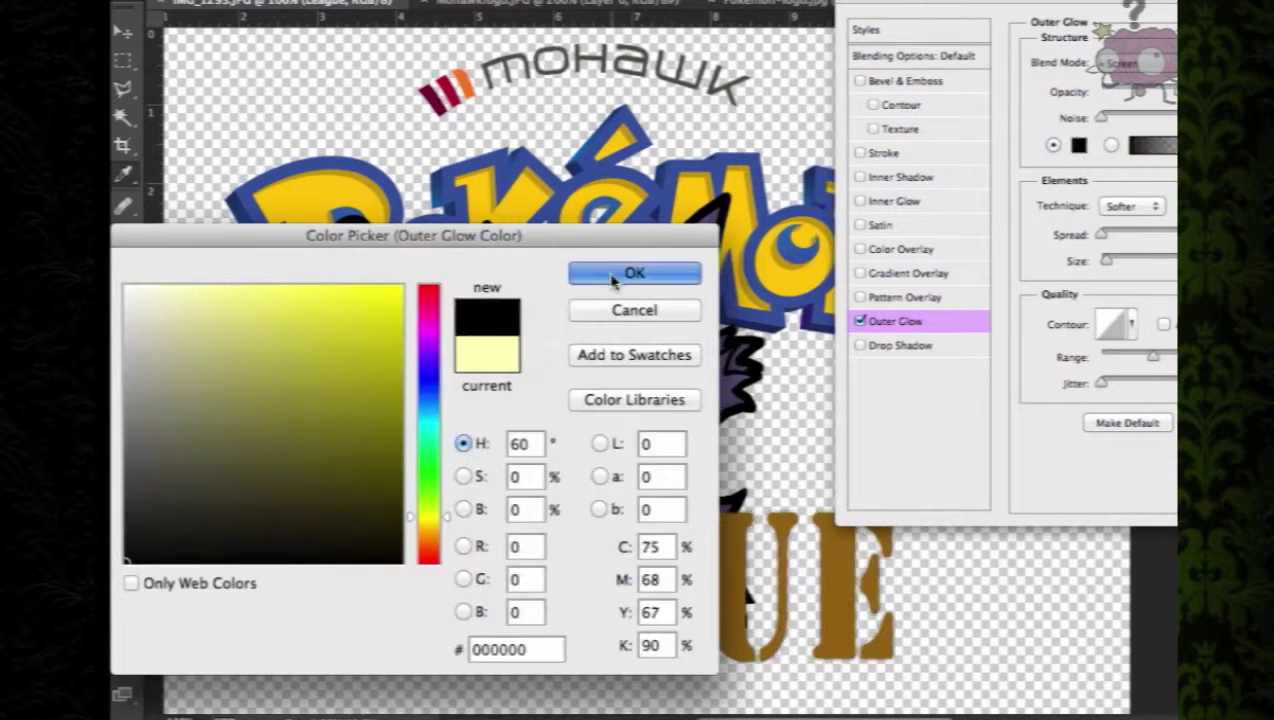
left_click(615, 279)
left_click_drag(1102, 238, 1115, 263)
left_click(860, 321)
Add a thick black outside stroke to the LEAGUE text and apply the layer style
left_click(860, 152)
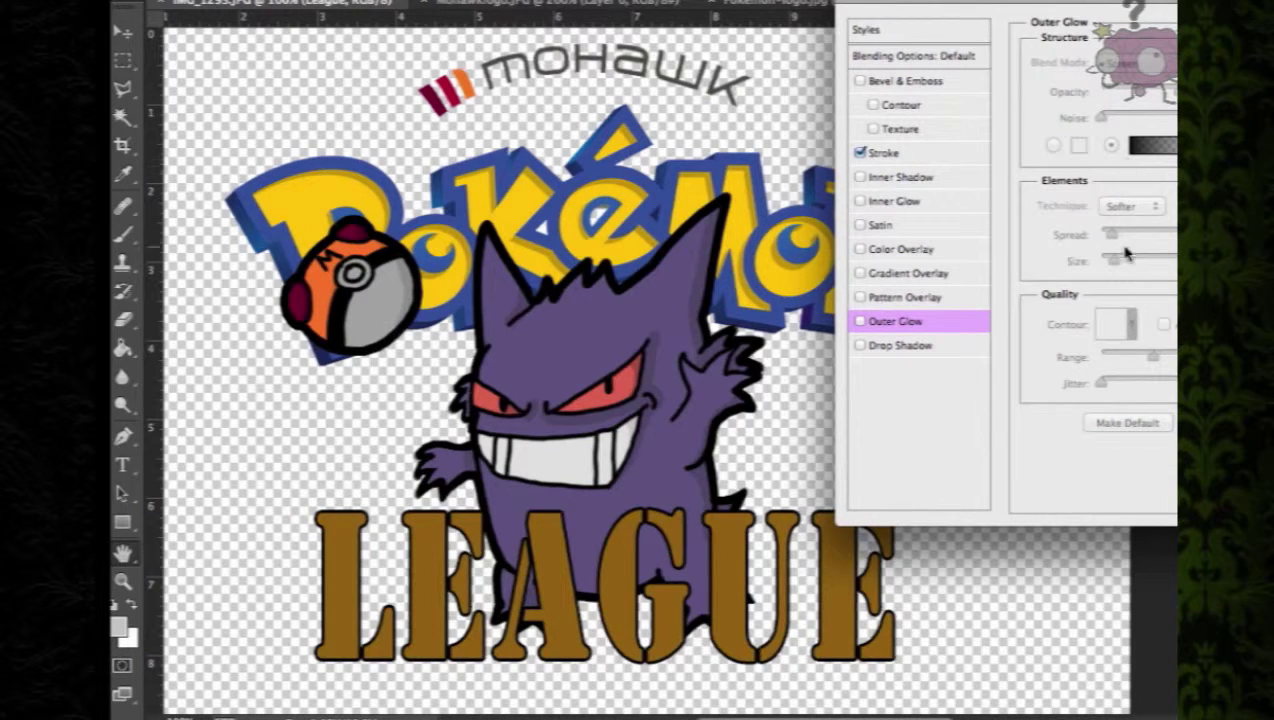
left_click(890, 153)
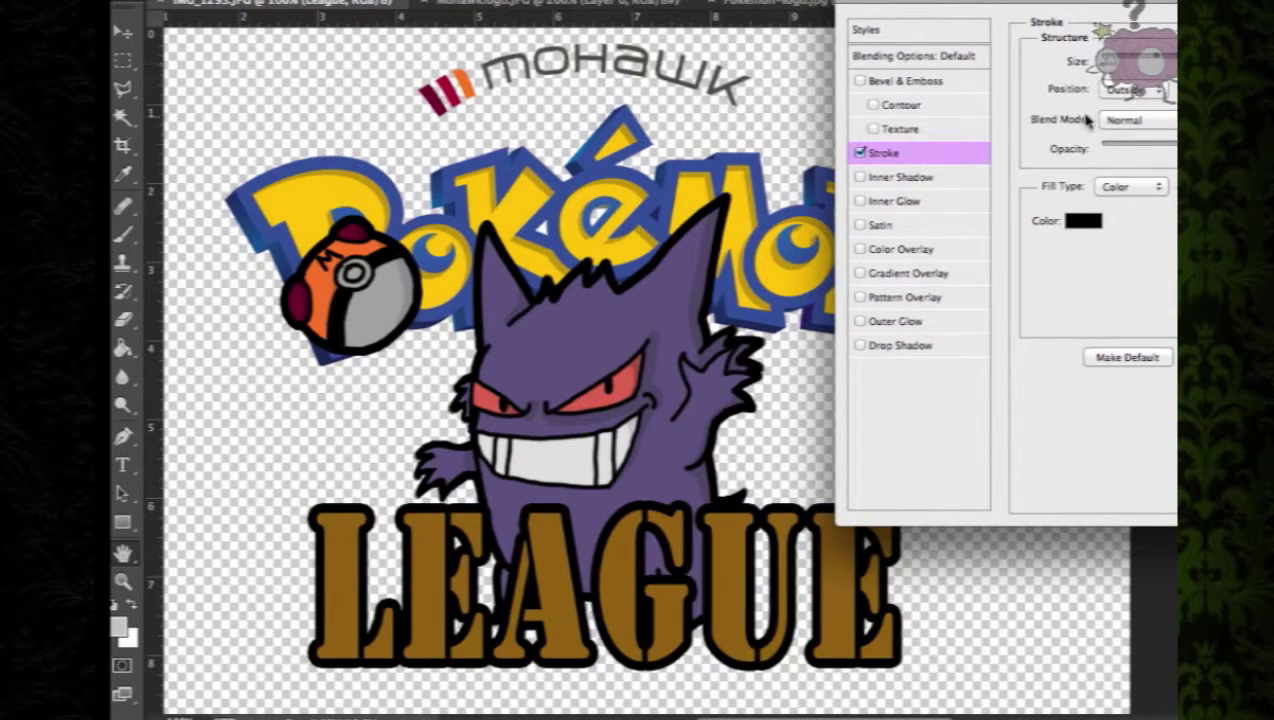
left_click_drag(1112, 65, 1104, 72)
key("Return")
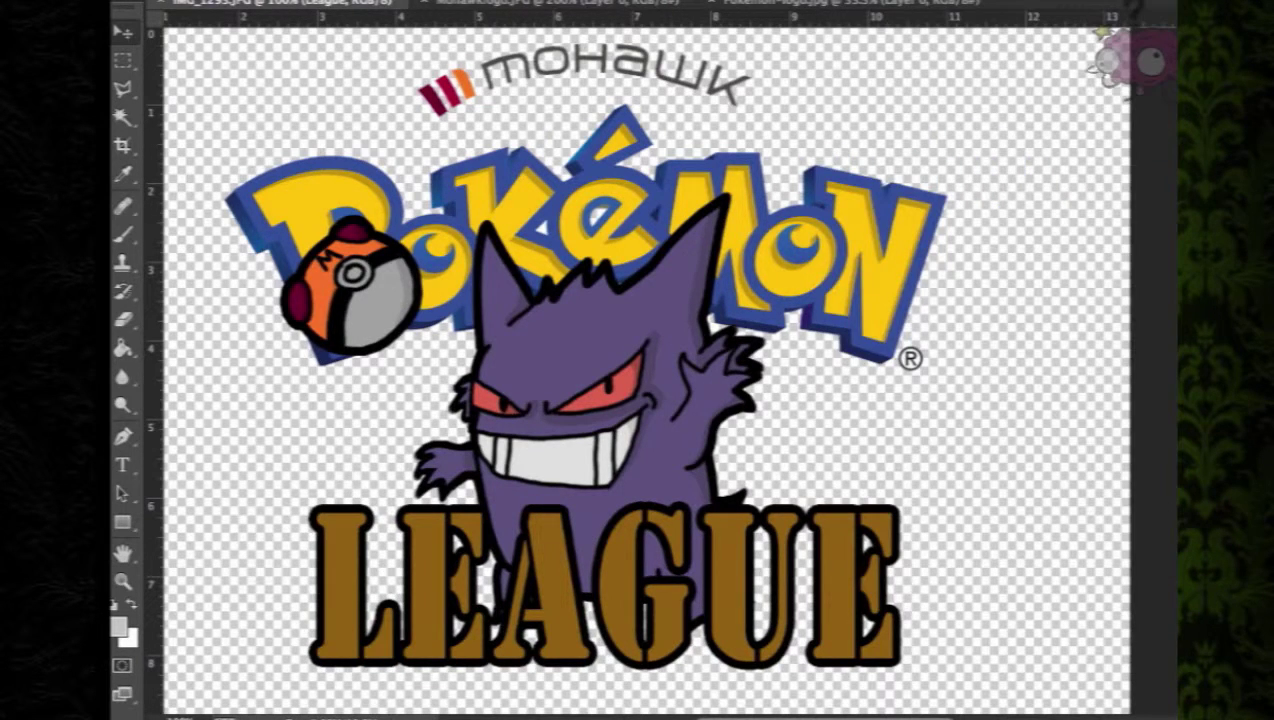
On a new layer, fill the Pokémon logo's main blue outline with black using the Paint Bucket
key("alt+shift+super+n")
left_click(615, 0)
left_click(615, 0)
left_click(123, 348)
left_click(119, 627)
left_click(128, 558)
left_click(634, 273)
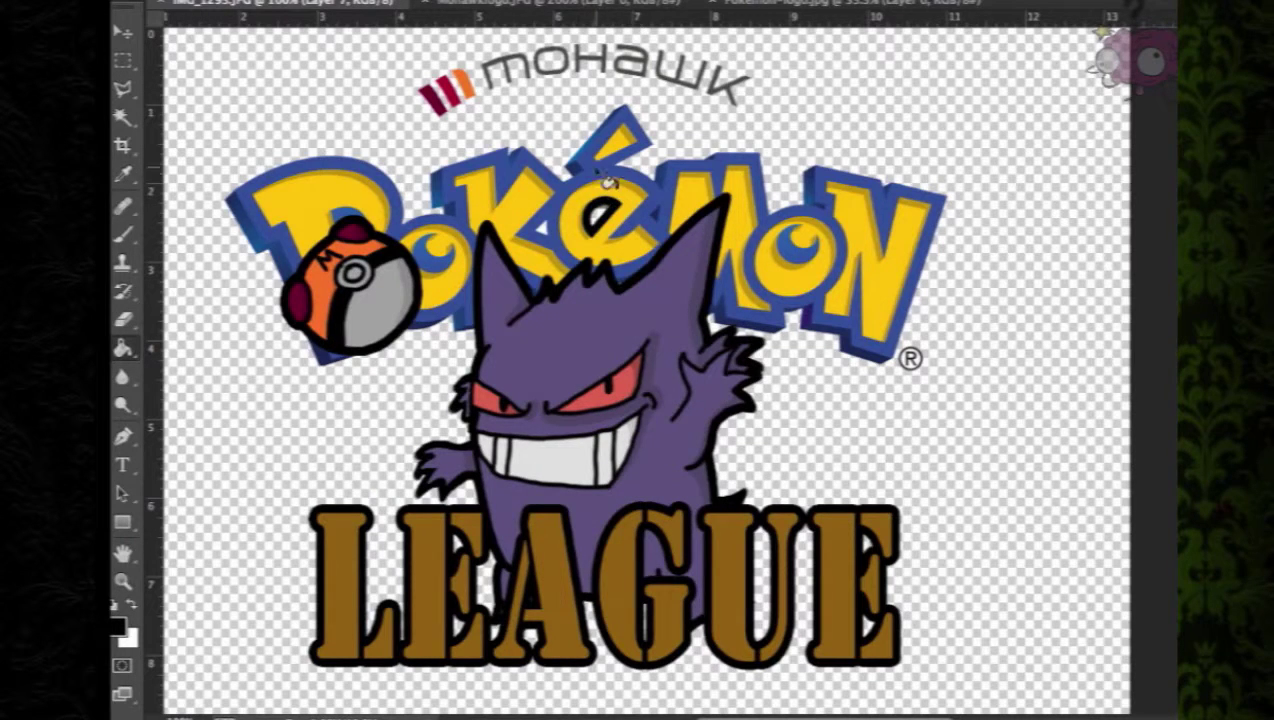
left_click(597, 172)
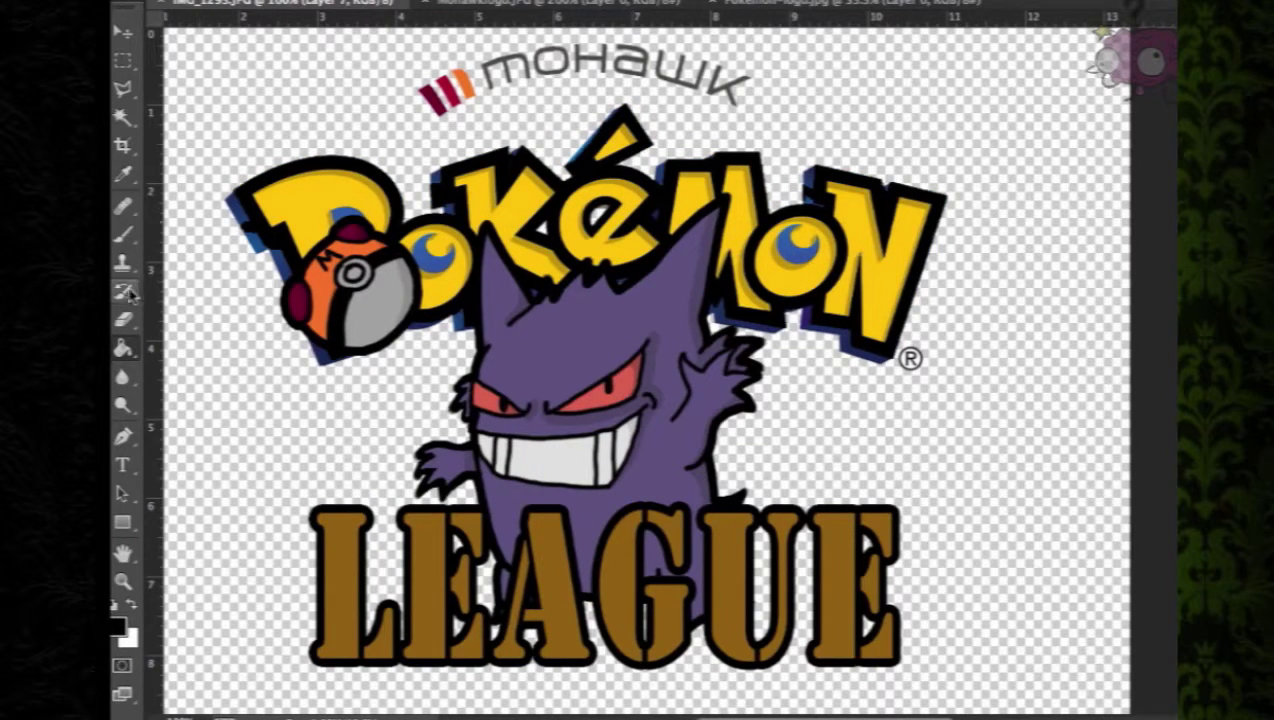
Fill the remaining blue patches on the outer edge and inside the loop of the logo's P with black
left_click(130, 295)
left_click(124, 581)
left_click(259, 223)
left_click(259, 223)
left_click(259, 223)
left_click(259, 223)
scroll(310, 304, "left", 5)
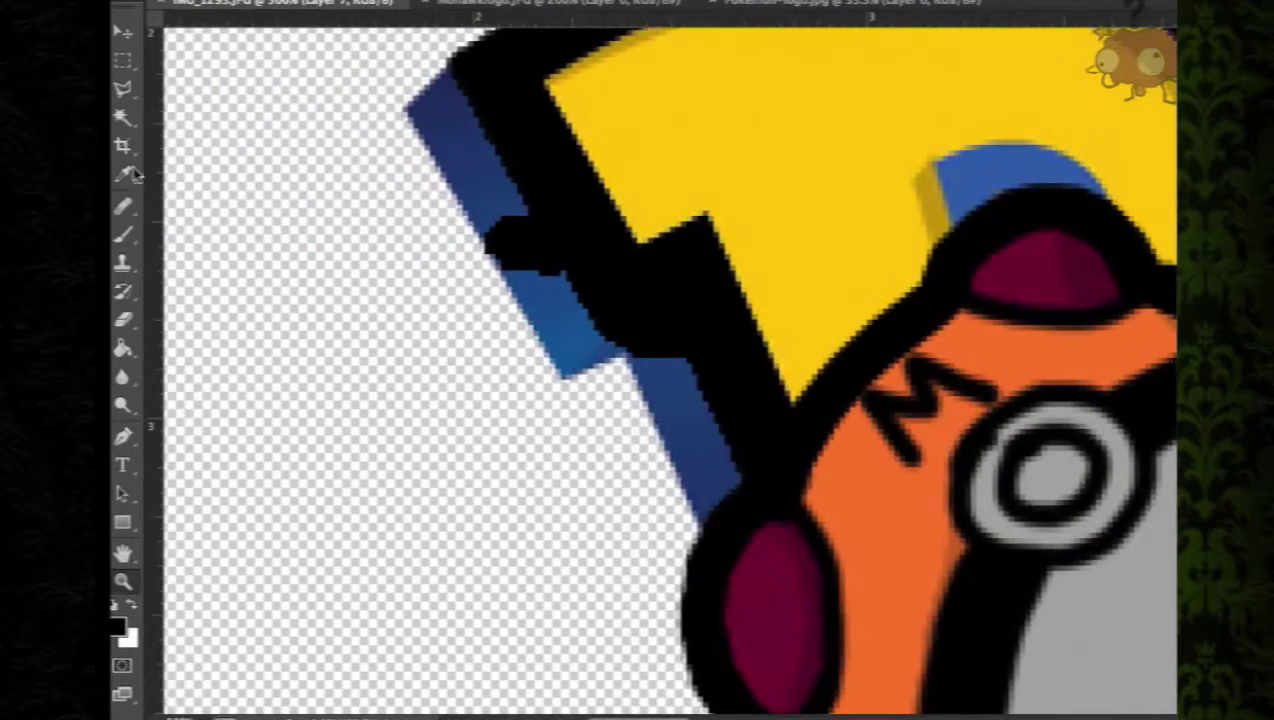
left_click(122, 347)
left_click(455, 150)
left_click(560, 320)
left_click(700, 441)
left_click(1000, 200)
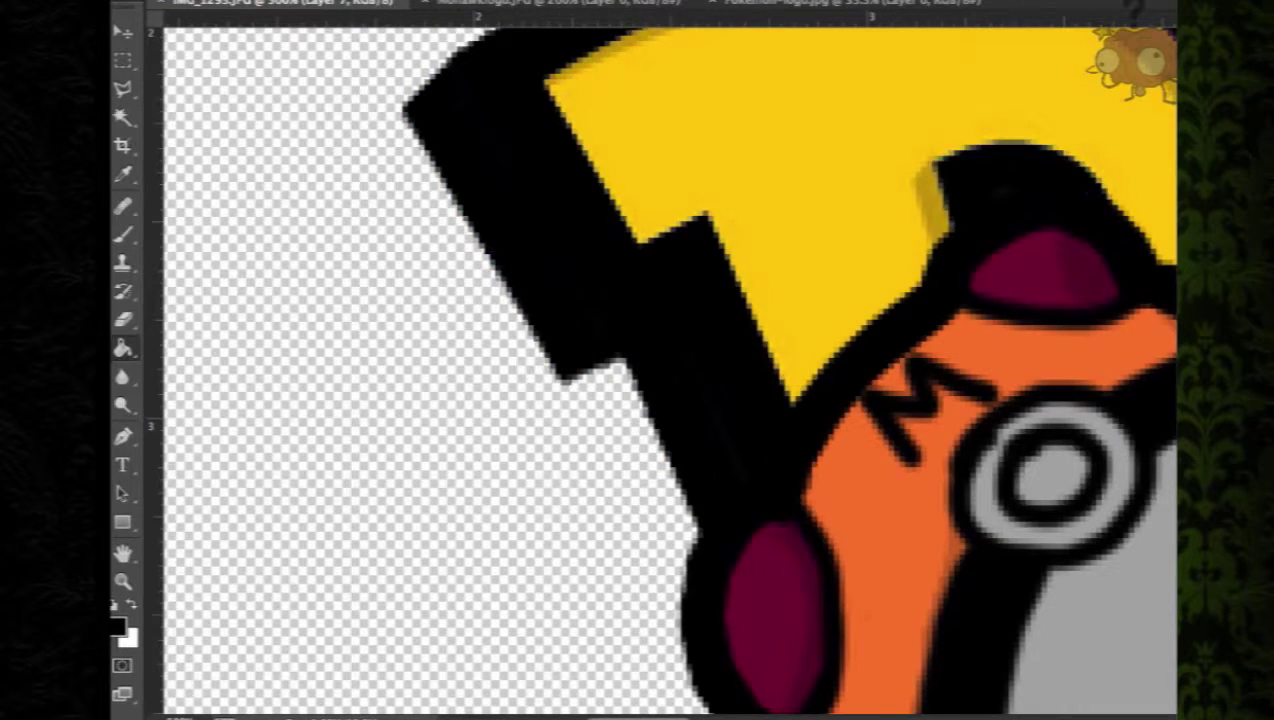
Fill the leftover blue around the logo's first o and K, including the o's inner crescent, with black
left_click_drag(1180, 170, 1180, 216)
left_click(988, 322)
left_click_drag(648, 717, 730, 716)
left_click(606, 164)
left_click(775, 145)
left_click(845, 168)
left_click_drag(1180, 211, 1180, 133)
left_click(655, 345)
left_click(736, 354)
left_click(666, 200)
left_click(1058, 72)
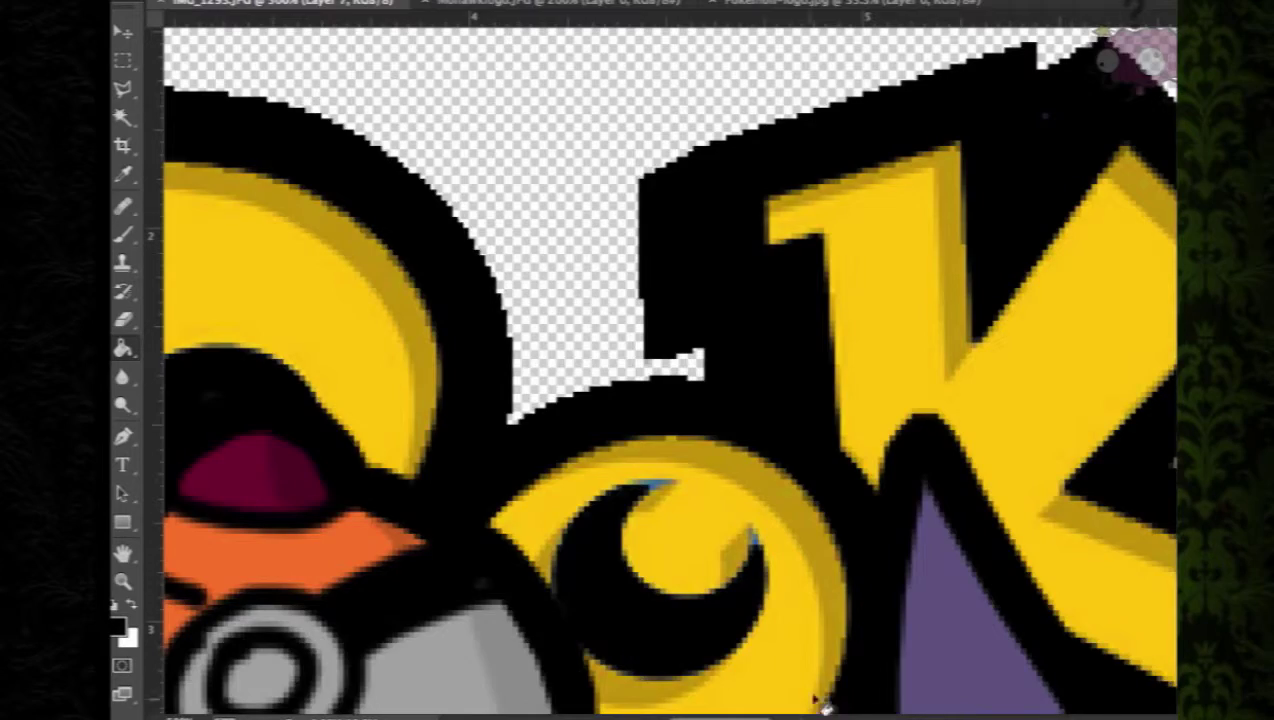
Fill the leftover blue around the logo's é, M and second o, including the o's inner crescent, with black
scroll(822, 705, "right", 5)
scroll(1072, 427, "up", 1)
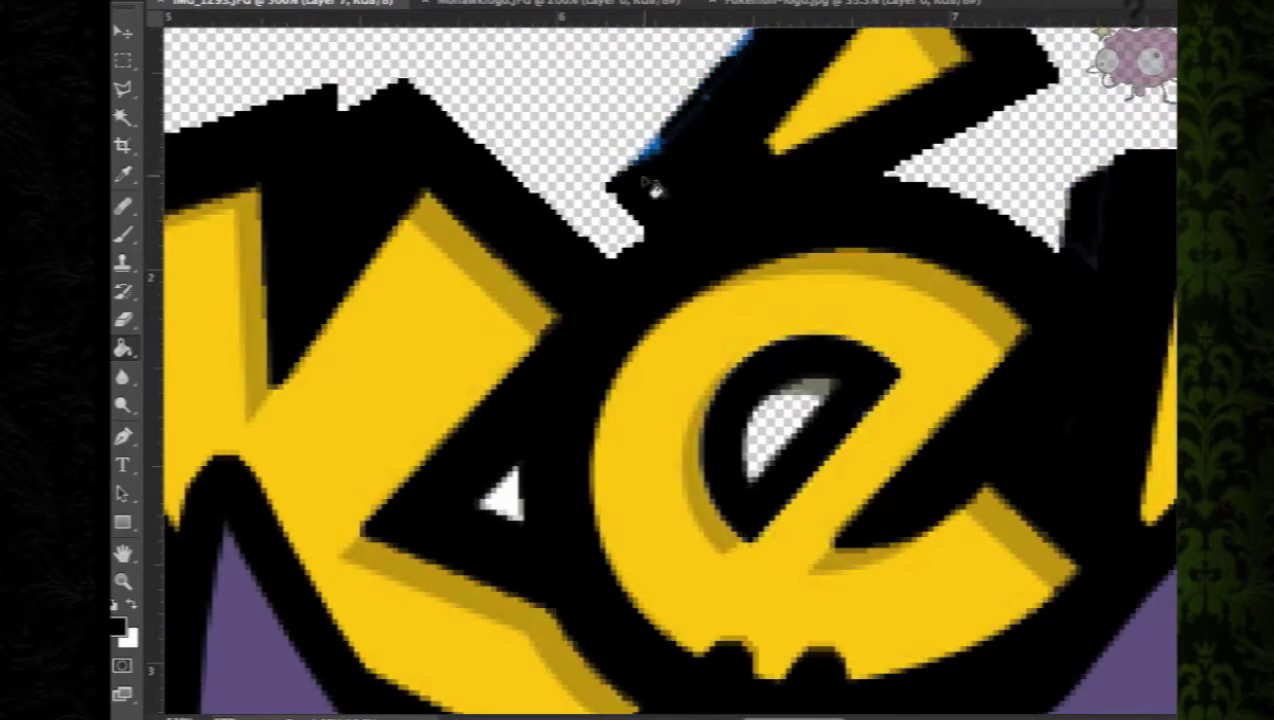
scroll(744, 312, "up", 3)
scroll(1170, 308, "down", 6)
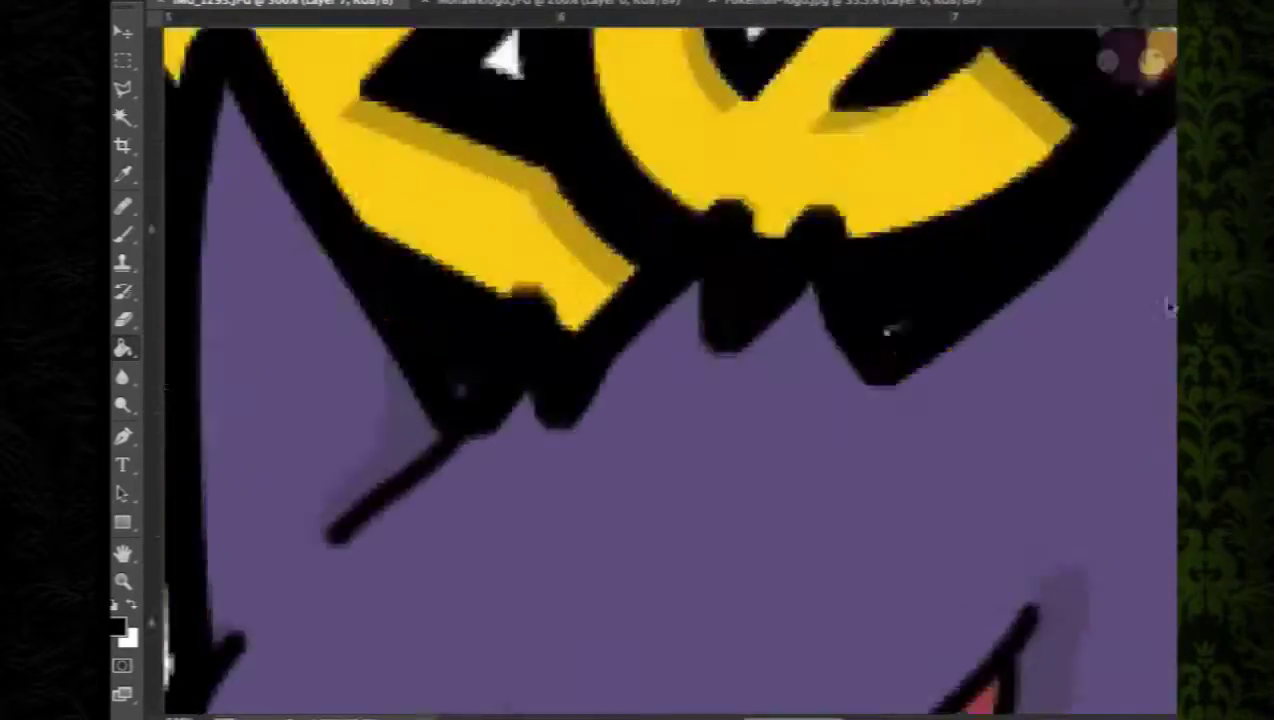
left_click_drag(1172, 308, 1172, 264)
left_click_drag(815, 715, 920, 715)
left_click(720, 550)
left_click(780, 350)
left_click(748, 408)
left_click(806, 155)
left_click(812, 280)
Fill the last blue areas around the logo's second o and N with black
left_click_drag(1174, 264, 1174, 278)
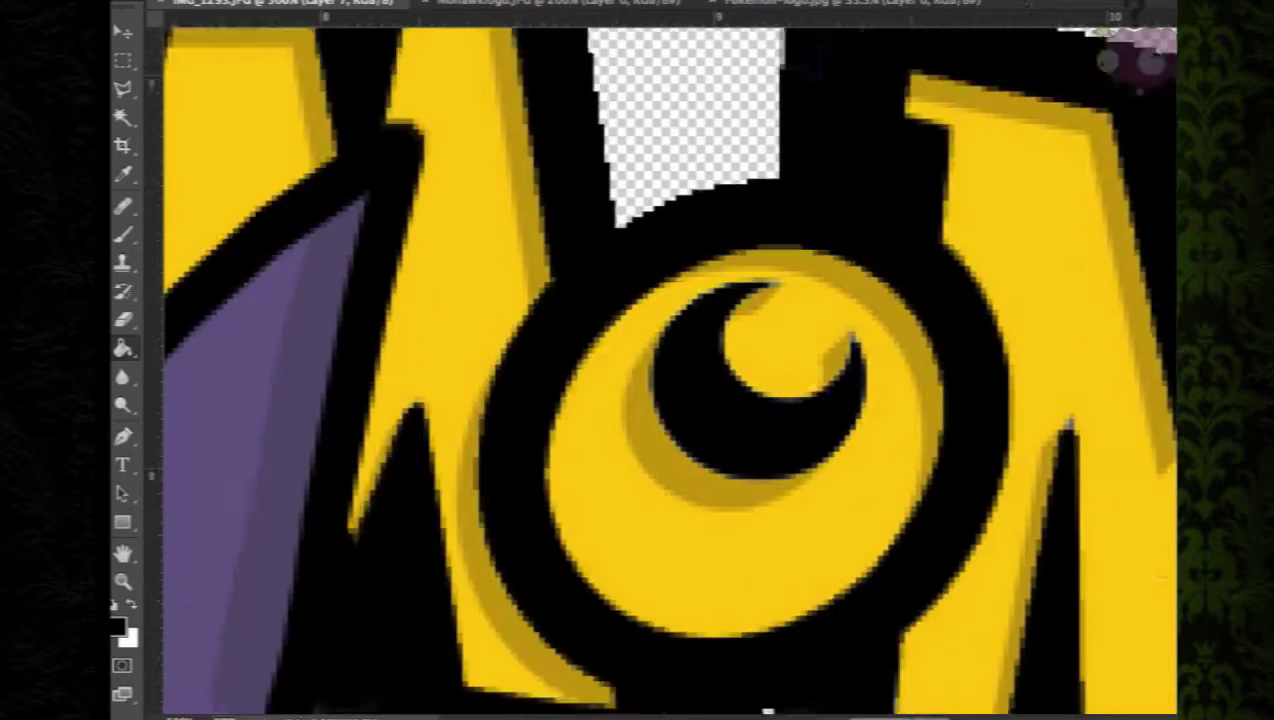
scroll(765, 708, "down", 2)
left_click(437, 440)
left_click(845, 466)
scroll(845, 466, "up", 2)
scroll(845, 466, "right", 3)
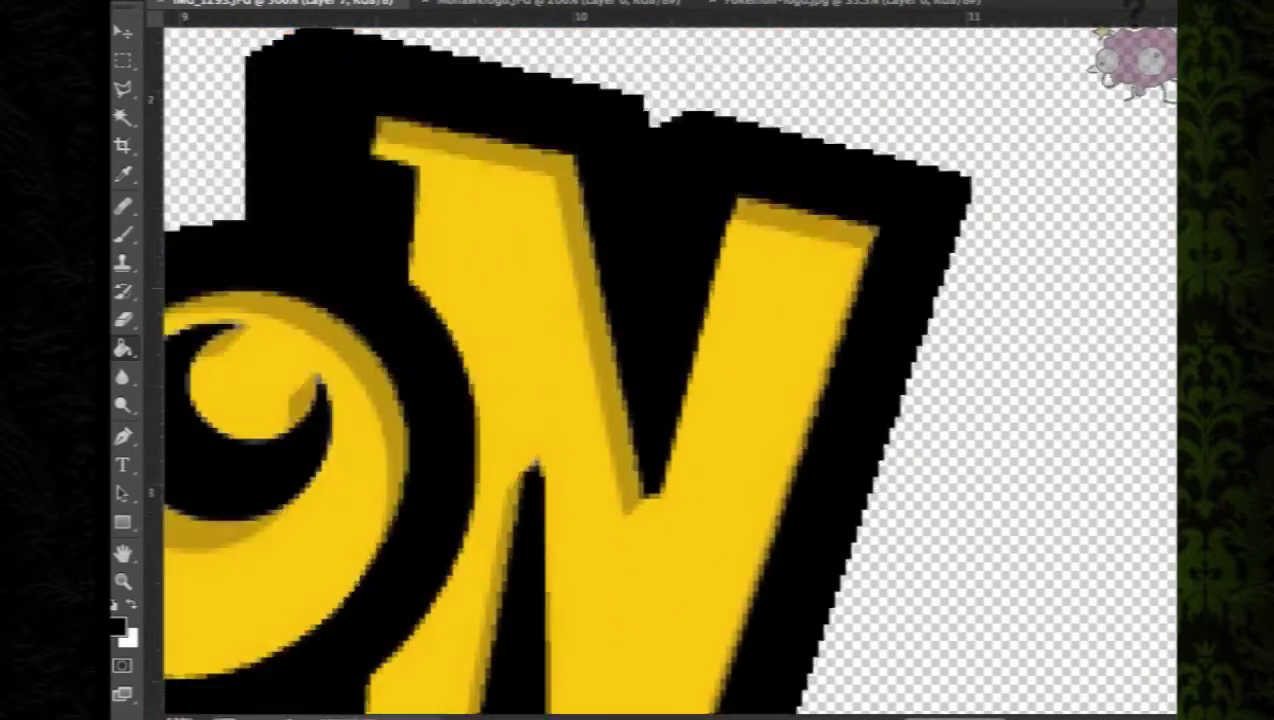
scroll(670, 370, "up", 2)
Crop the canvas on both sides and below to fit closely around the logos, Gengar and LEAGUE text
left_click(123, 581)
left_click(435, 426, "alt")
left_click(435, 426, "alt")
left_click(435, 426, "alt")
left_click(437, 424, "alt")
left_click(437, 424, "alt")
left_click(437, 424, "alt")
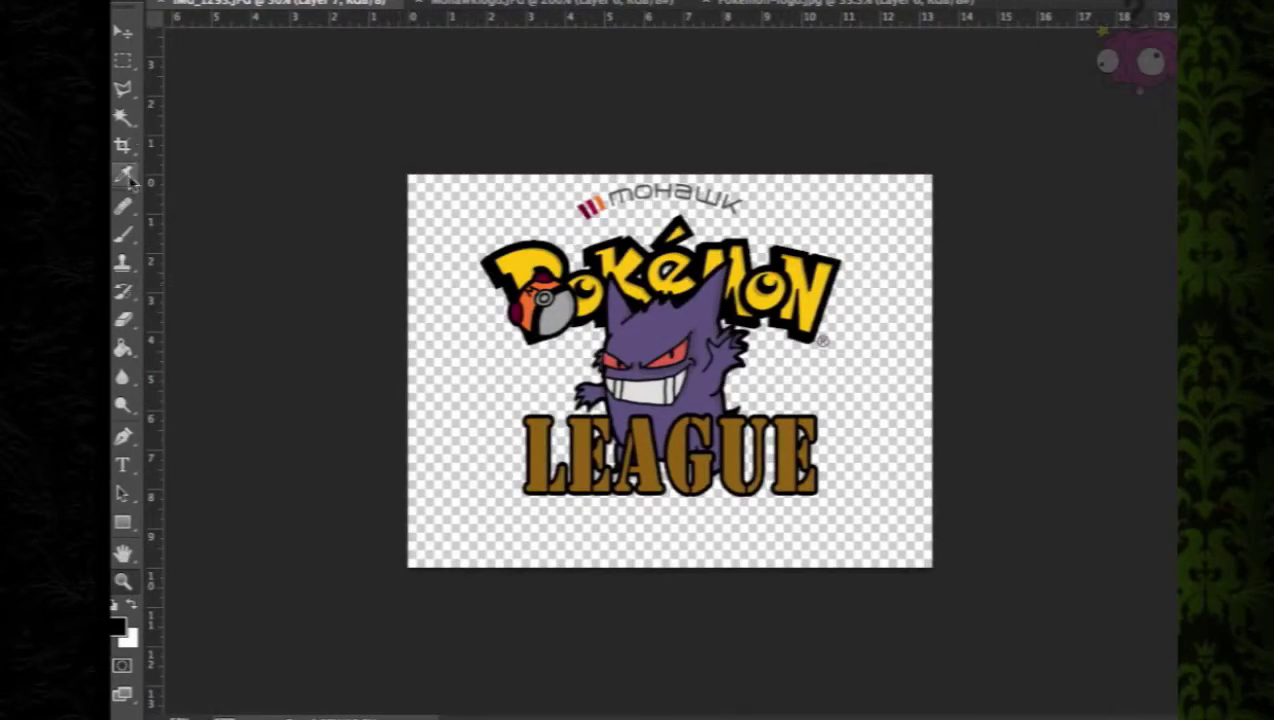
left_click(124, 147)
left_click_drag(408, 371, 447, 370)
left_click_drag(896, 371, 853, 374)
left_click_drag(671, 567, 673, 537)
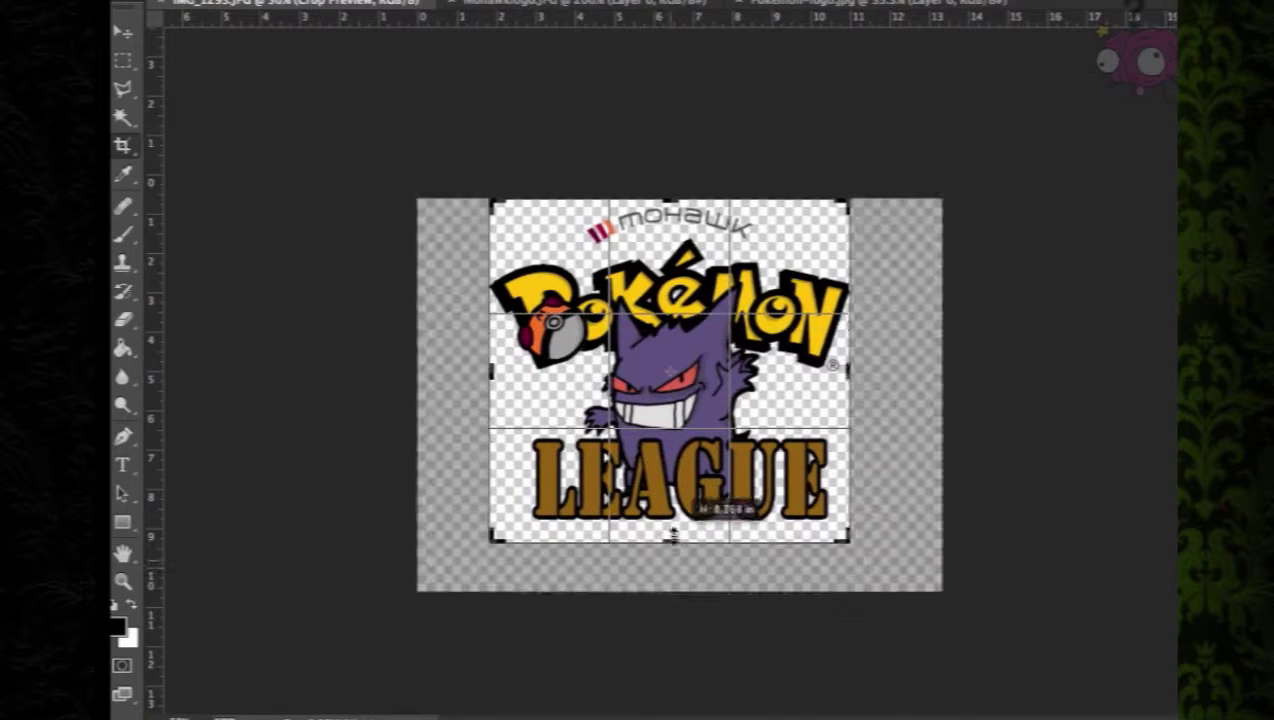
key("Return")
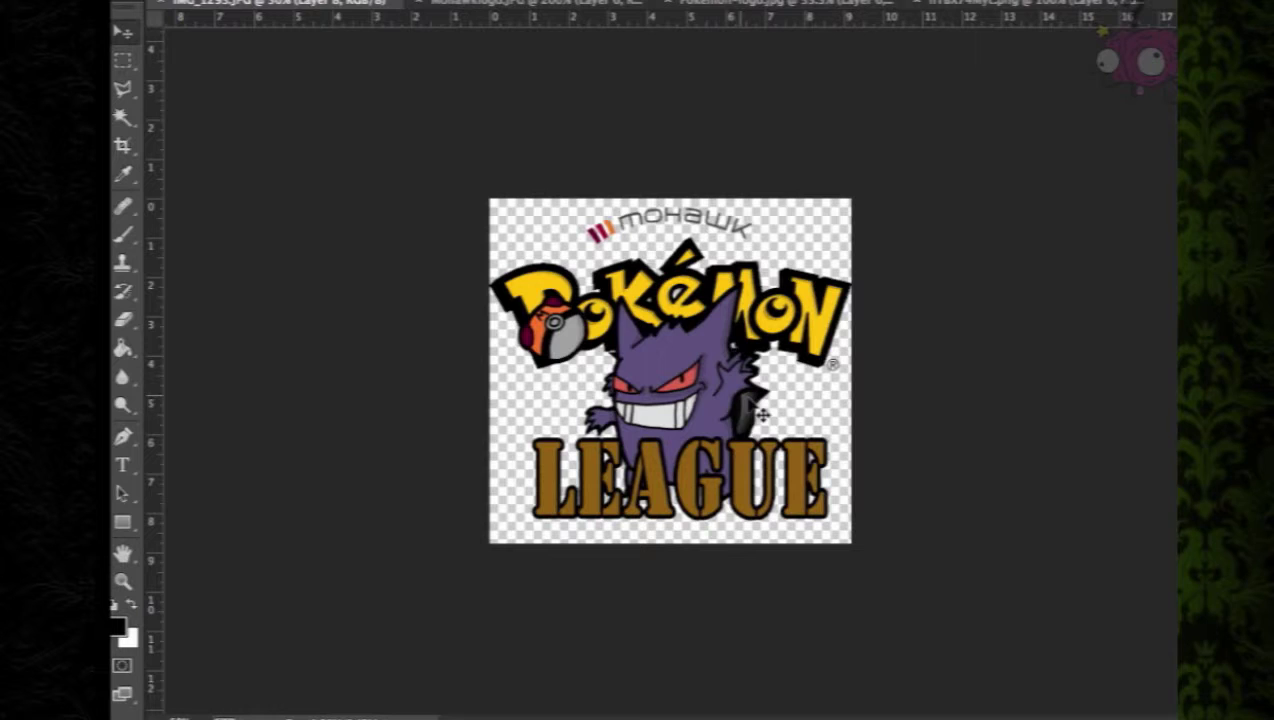
Enlarge the jagged black ring graphic to nearly the canvas size and centre it behind Gengar
key("ctrl+t")
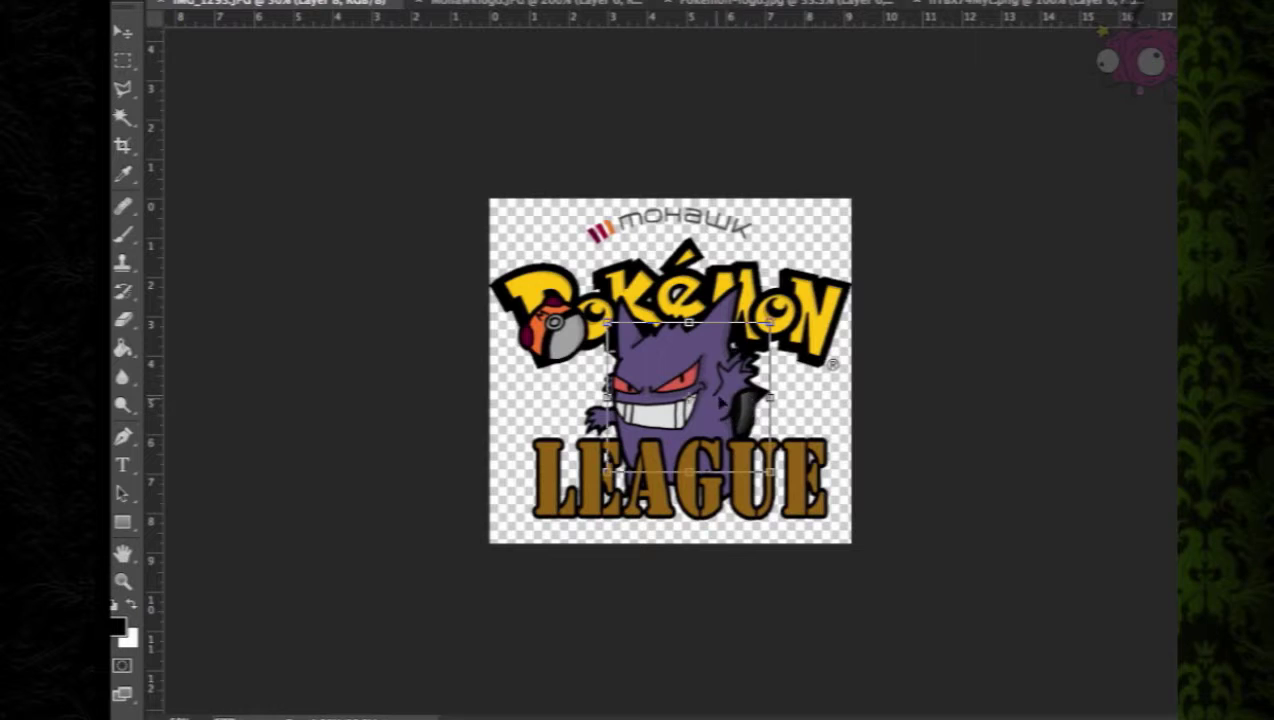
left_click_drag(607, 322, 419, 149)
left_click_drag(620, 318, 690, 388)
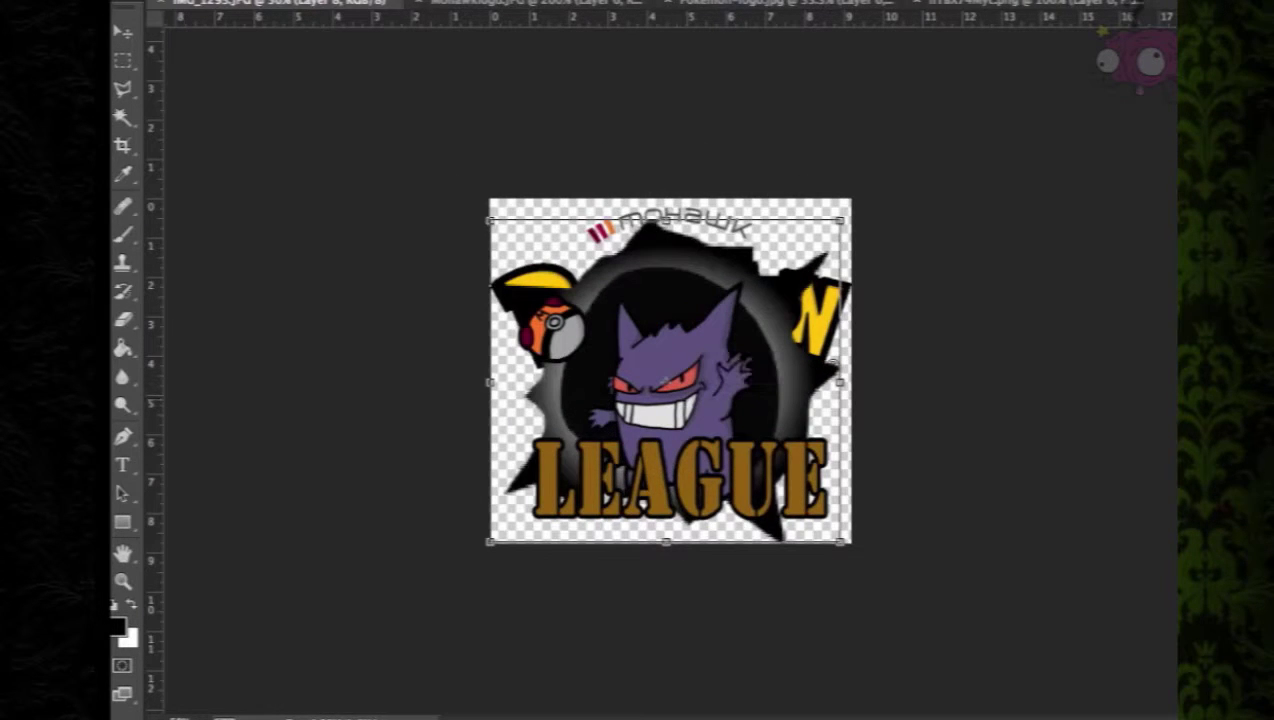